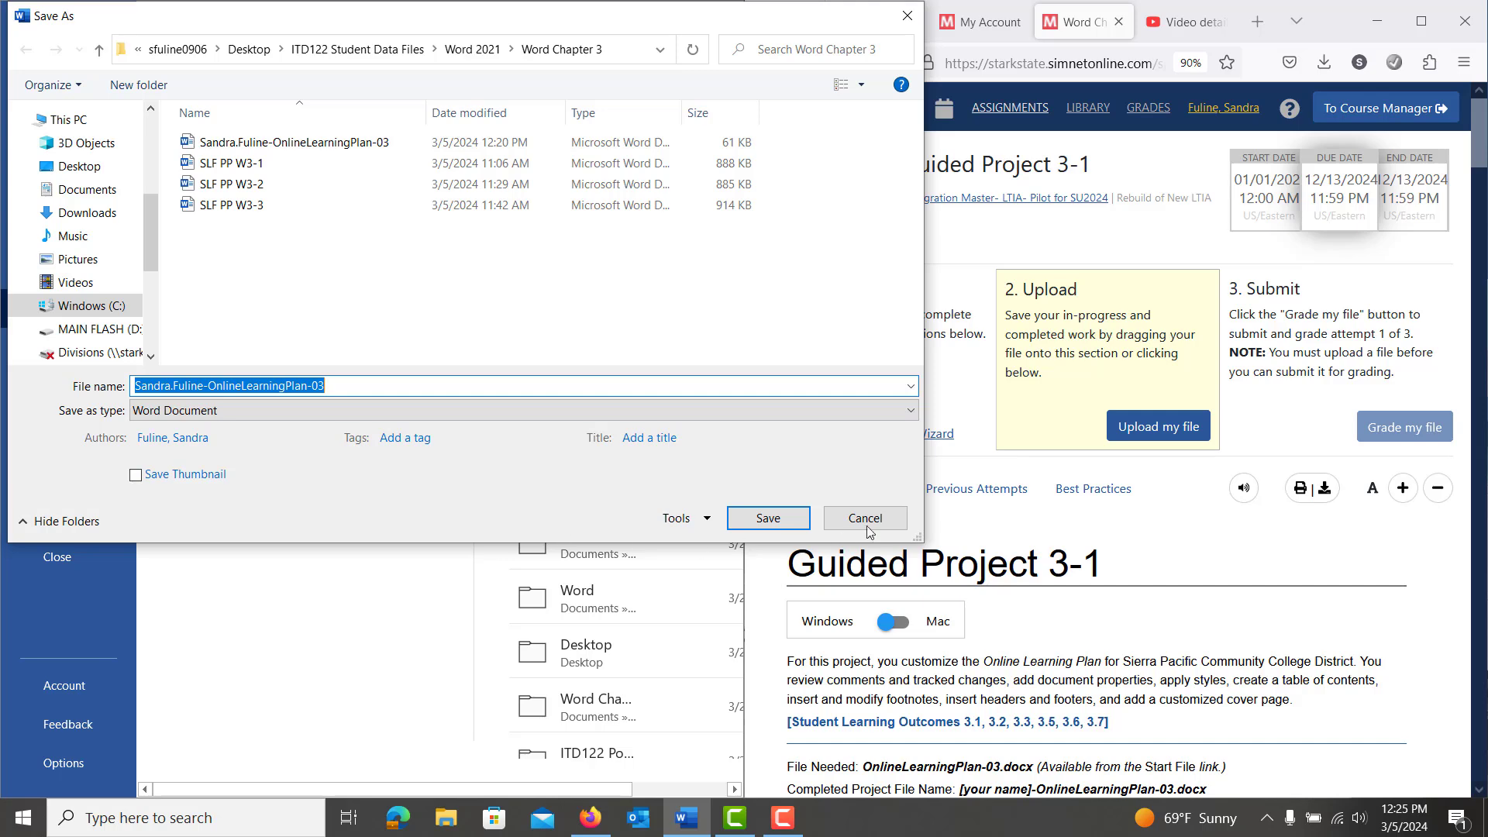
# Step: Cancel the Save As operation and return to the Online Learning Plan document
pyautogui.click(889, 526)
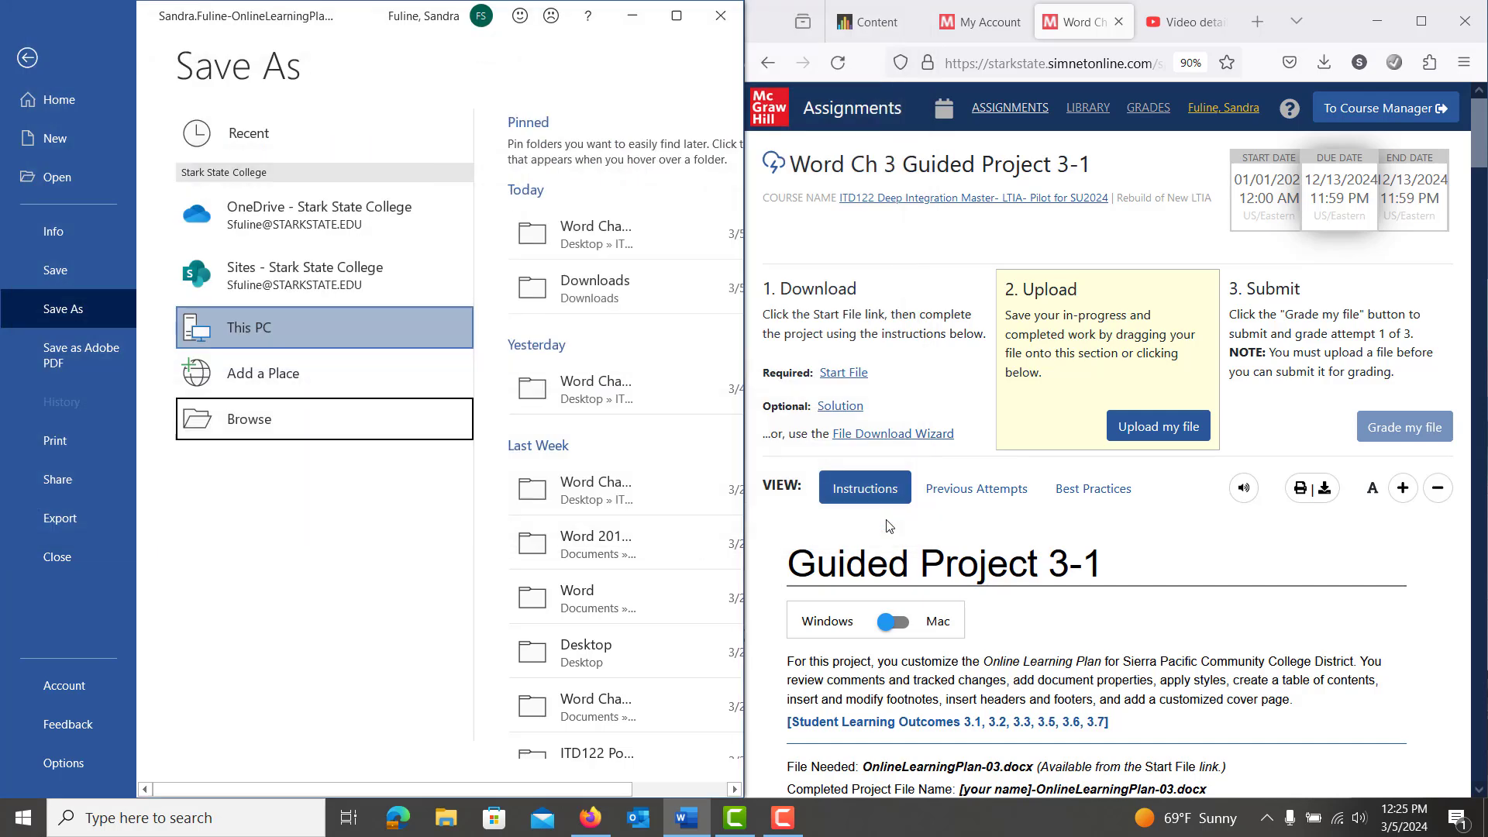
pyautogui.click(34, 58)
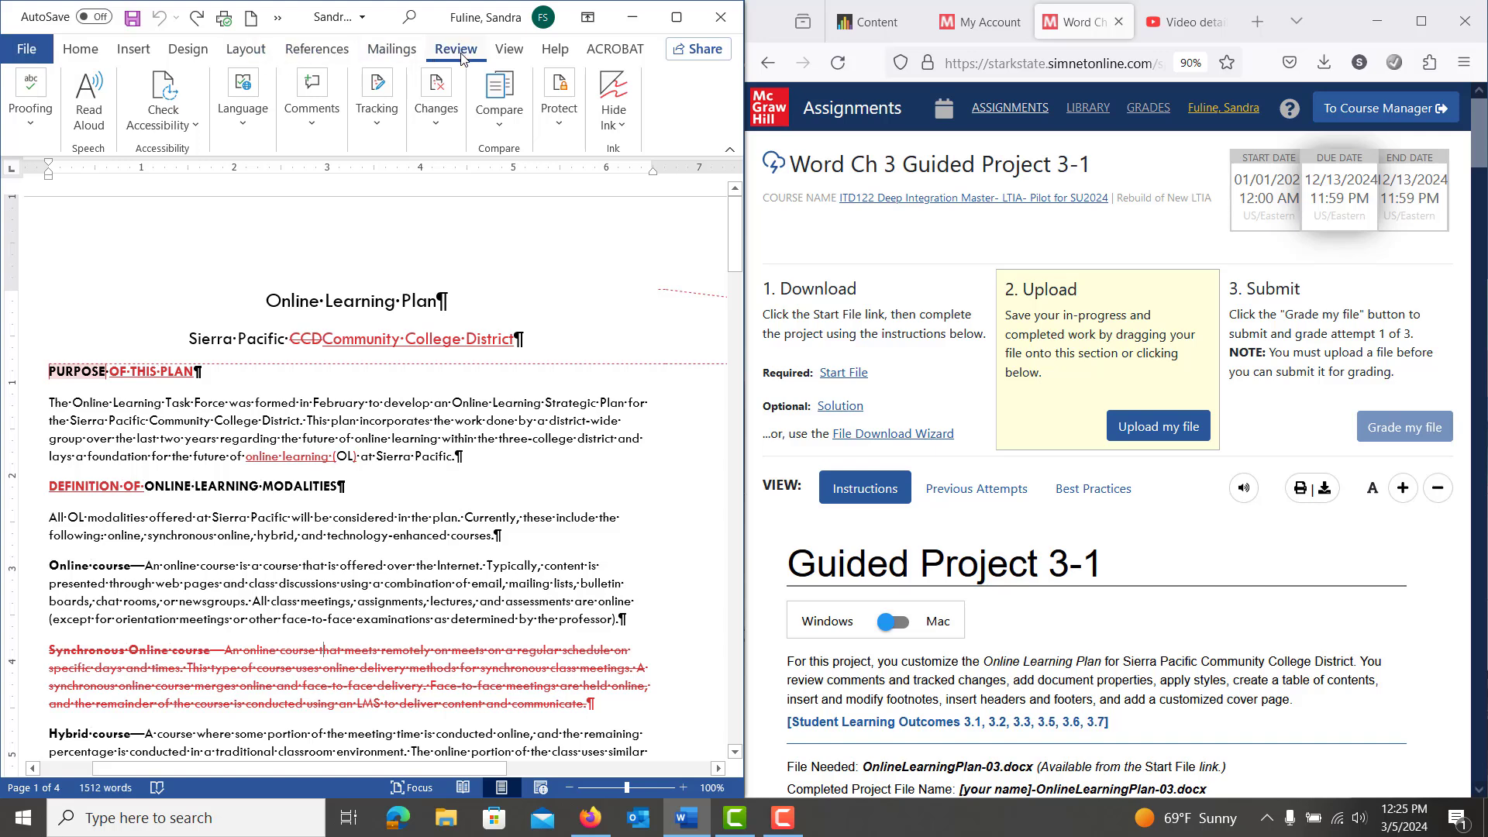
# Step: Open the user name and initials settings from the Track Changes options, check them against the project instructions, and accept both dialogs
pyautogui.click(380, 121)
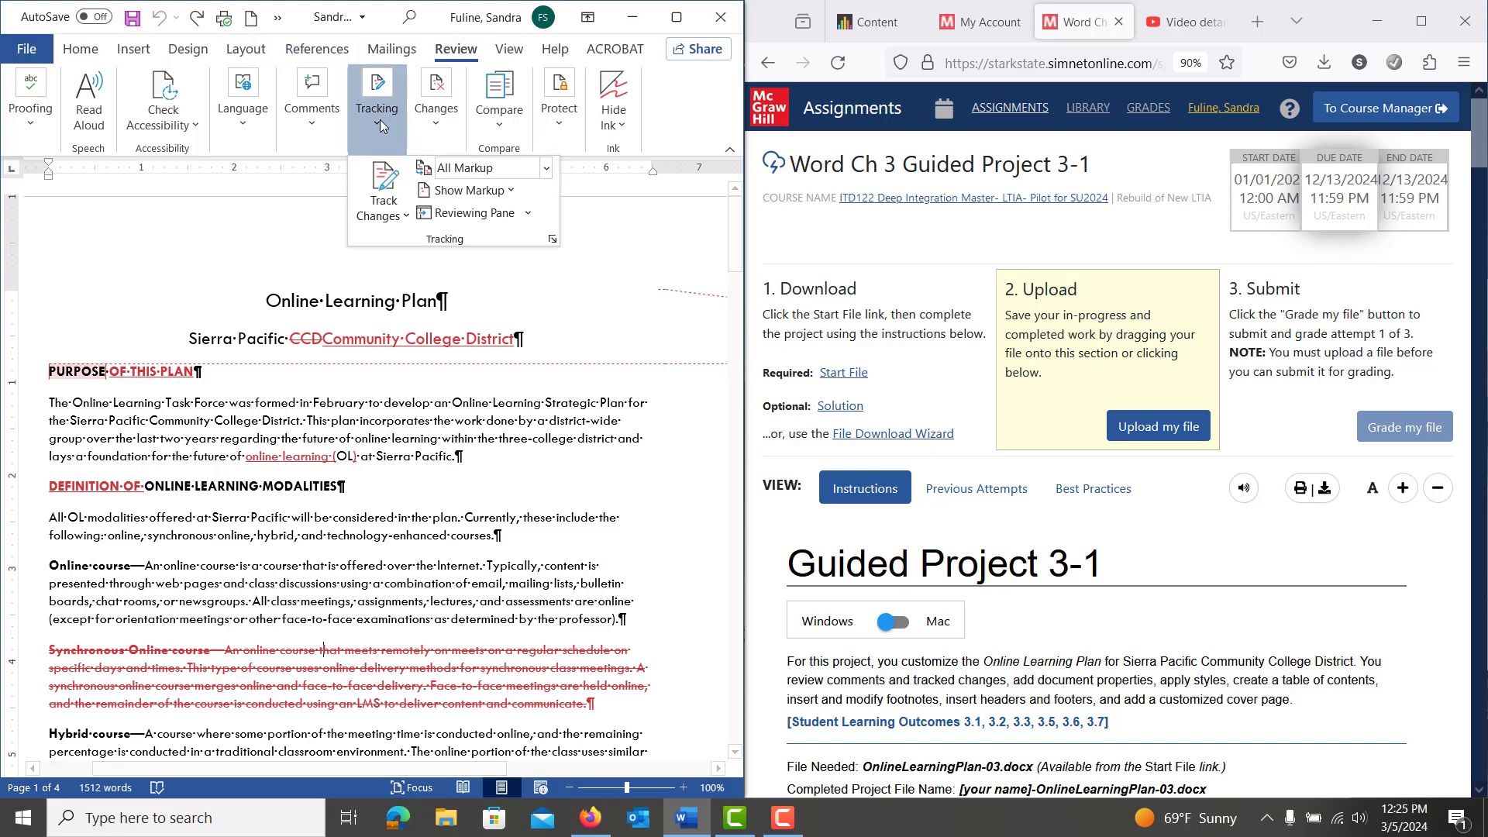
pyautogui.click(553, 241)
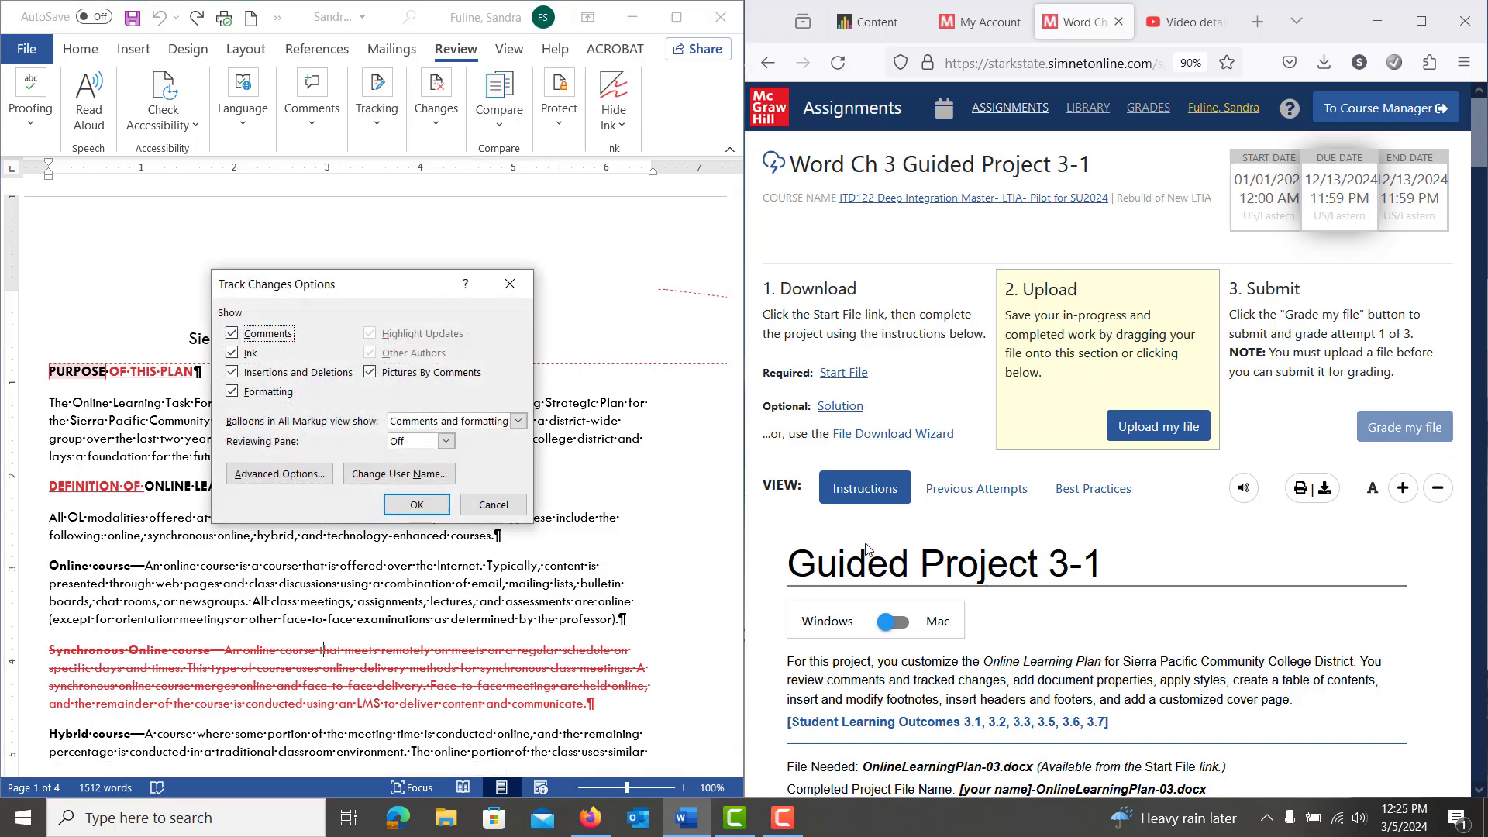
pyautogui.scroll(-5, 868, 548)
pyautogui.scroll(-10, 868, 548)
pyautogui.scroll(5, 868, 548)
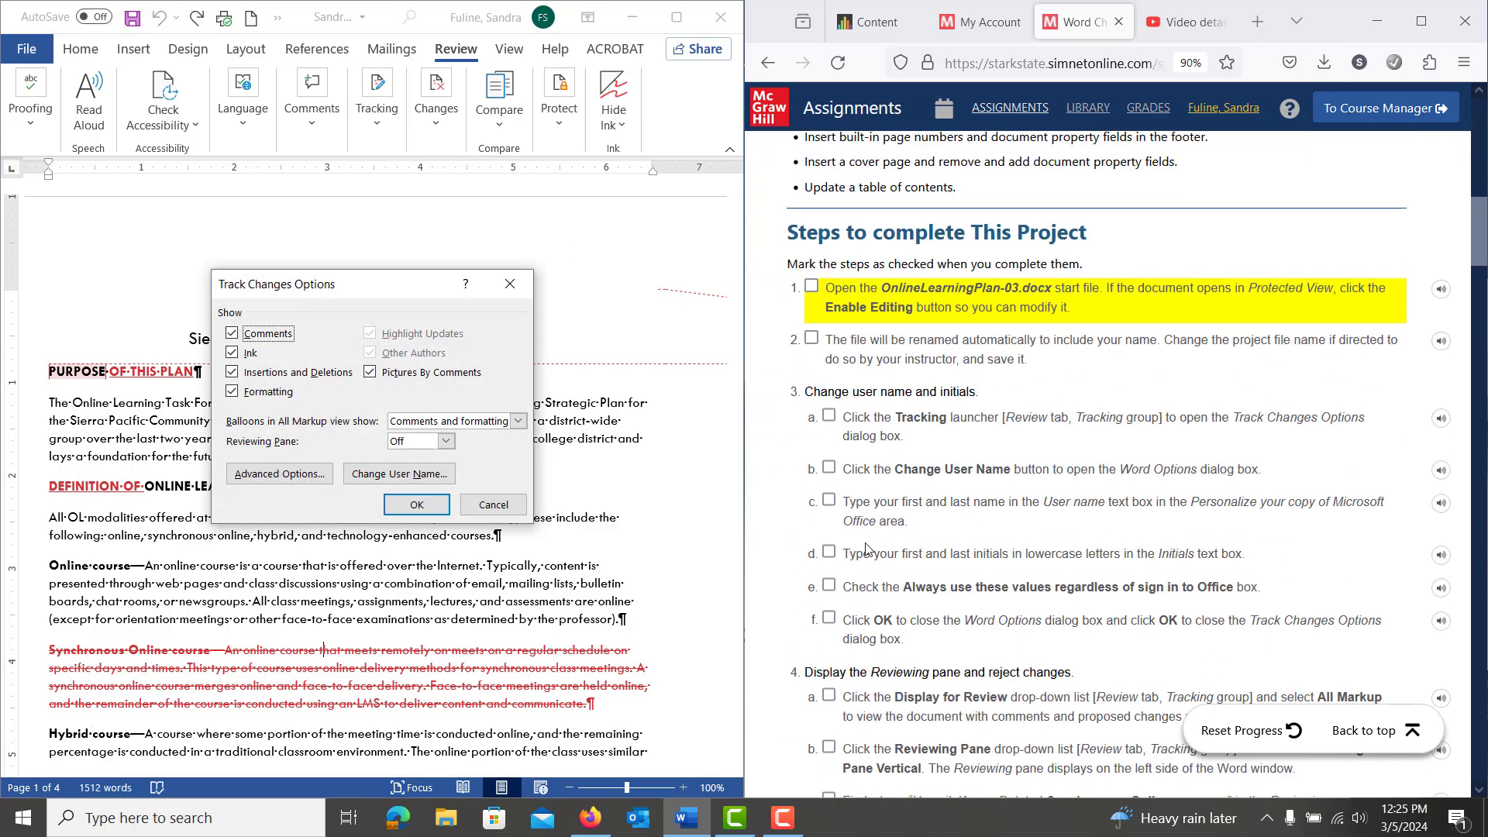
pyautogui.click(428, 474)
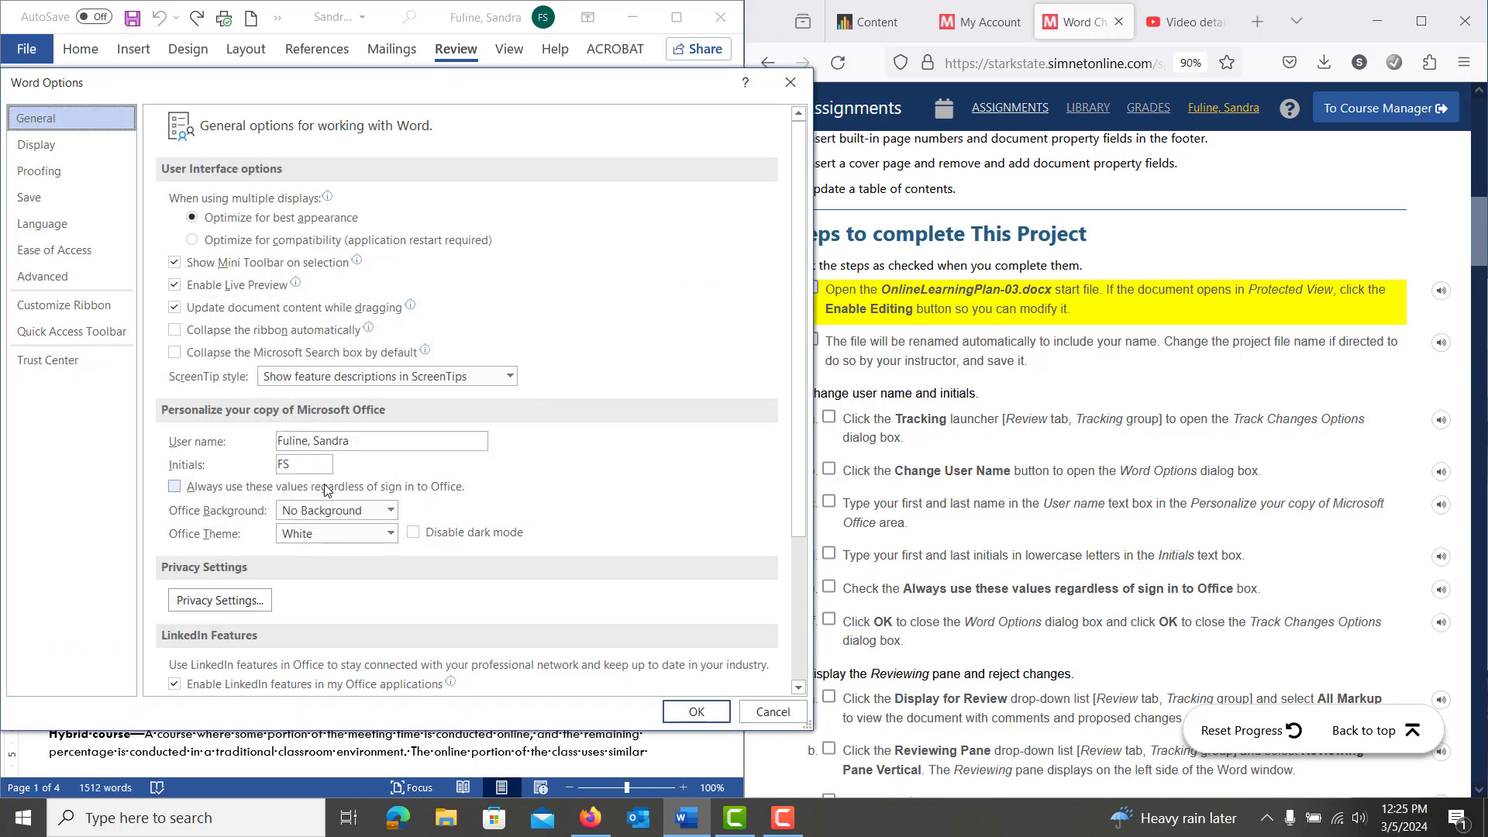
pyautogui.click(713, 711)
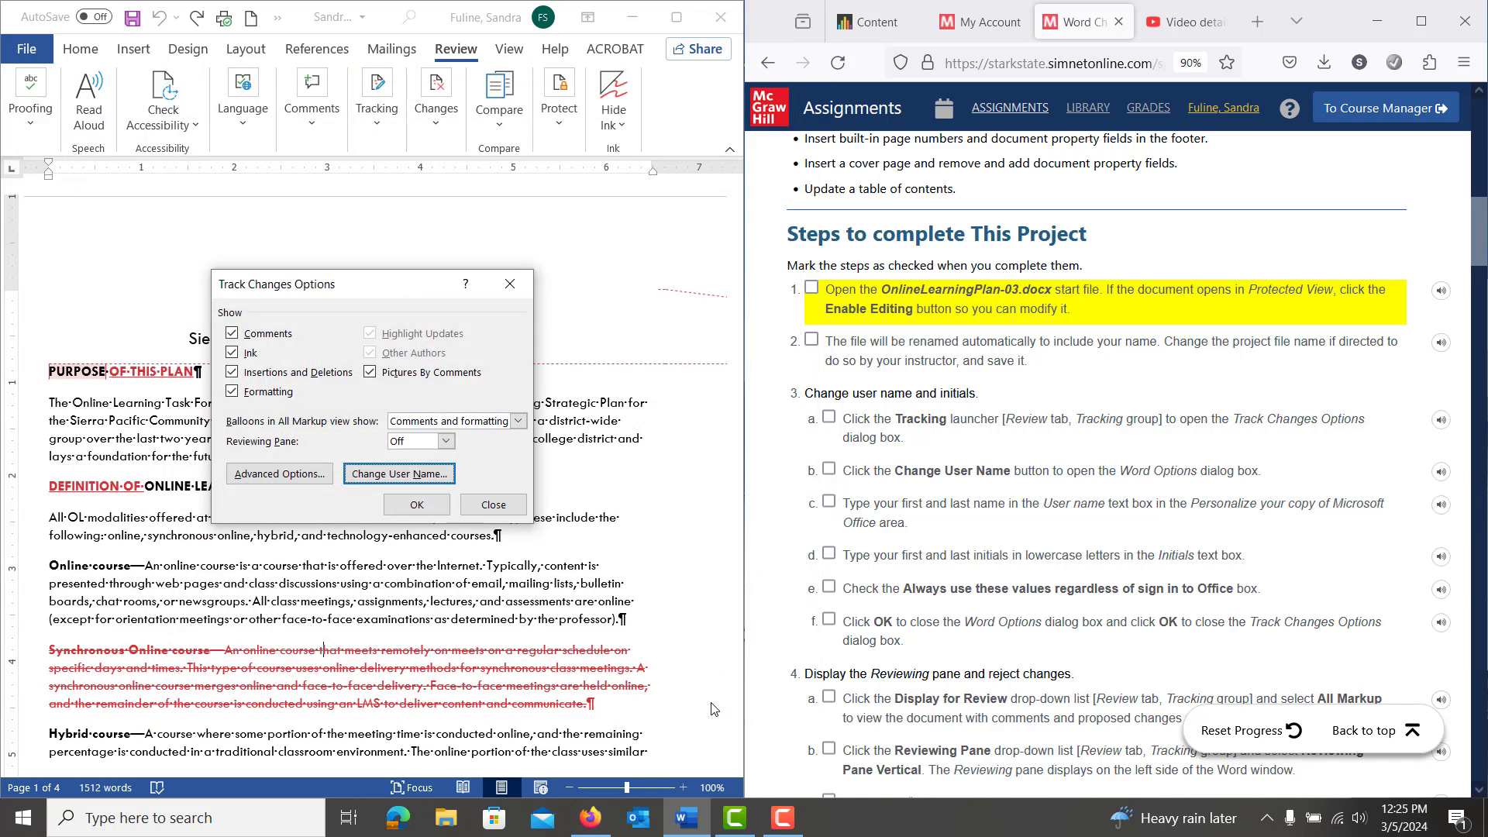
pyautogui.click(431, 507)
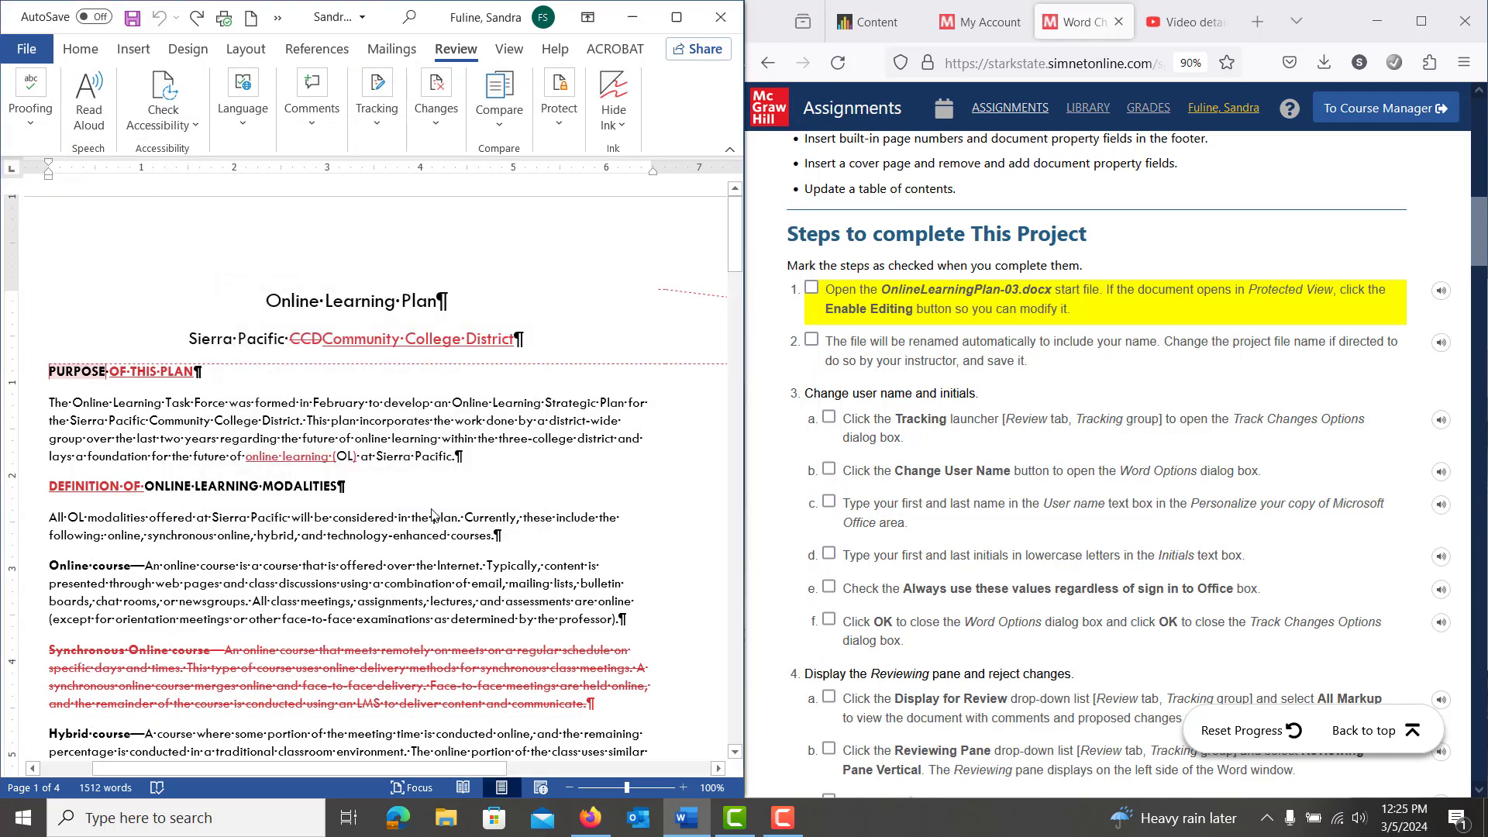
# Step: Display the Reviewing pane listing the document's tracked changes and comments
pyautogui.scroll(-3, 432, 514)
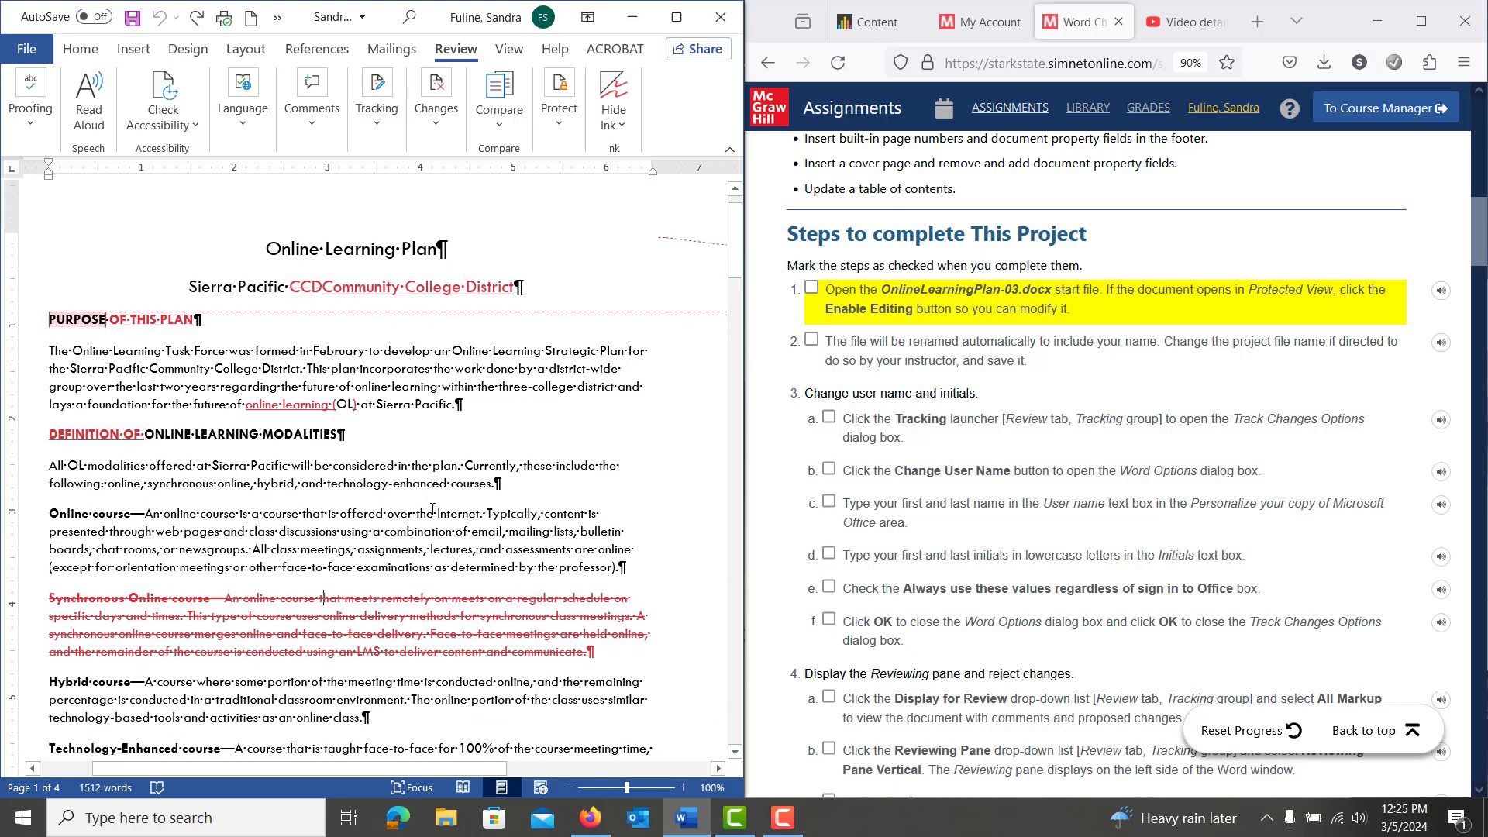
pyautogui.scroll(-1, 432, 510)
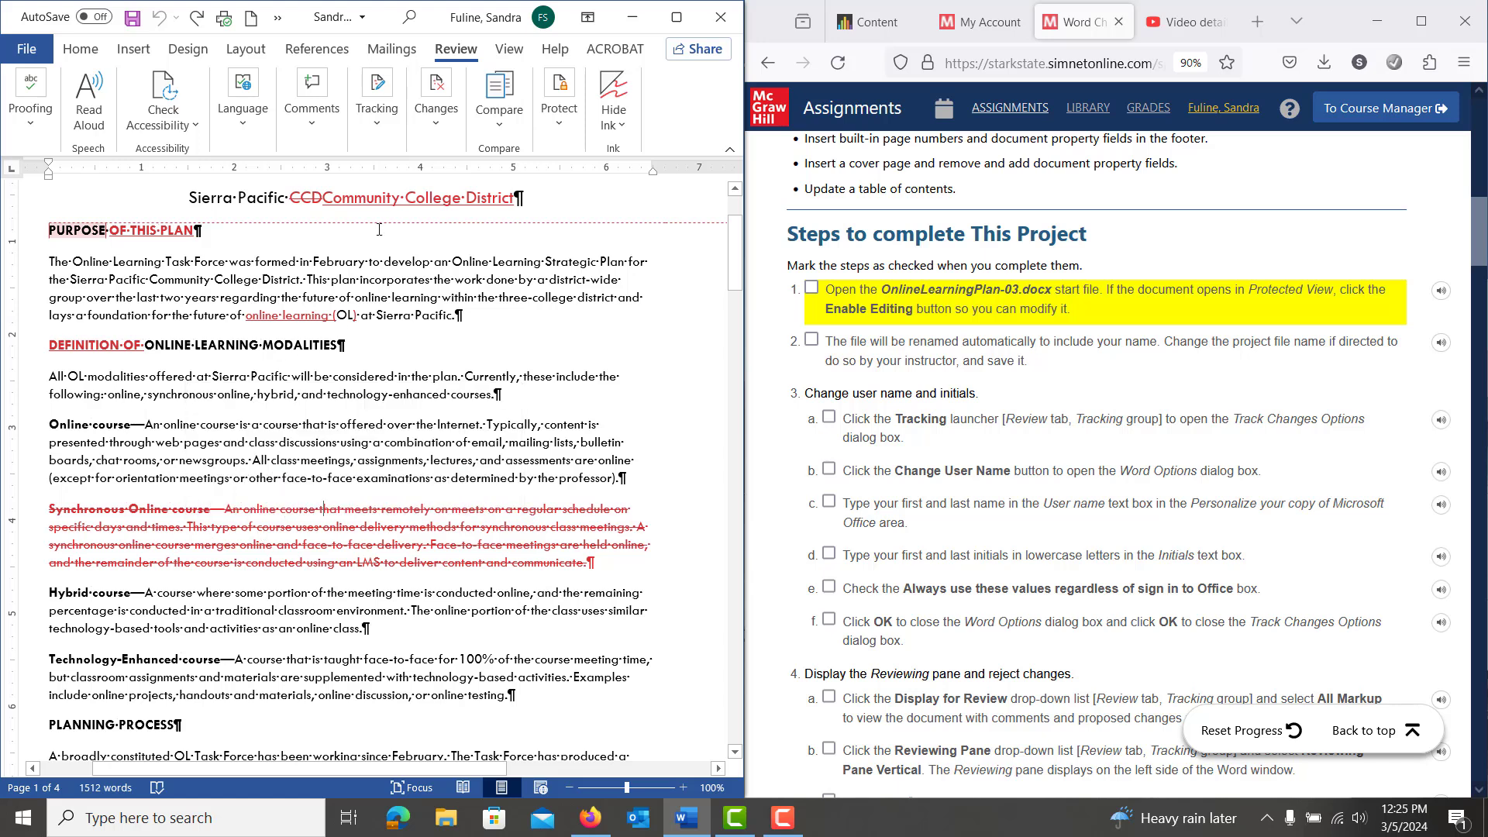
pyautogui.click(441, 121)
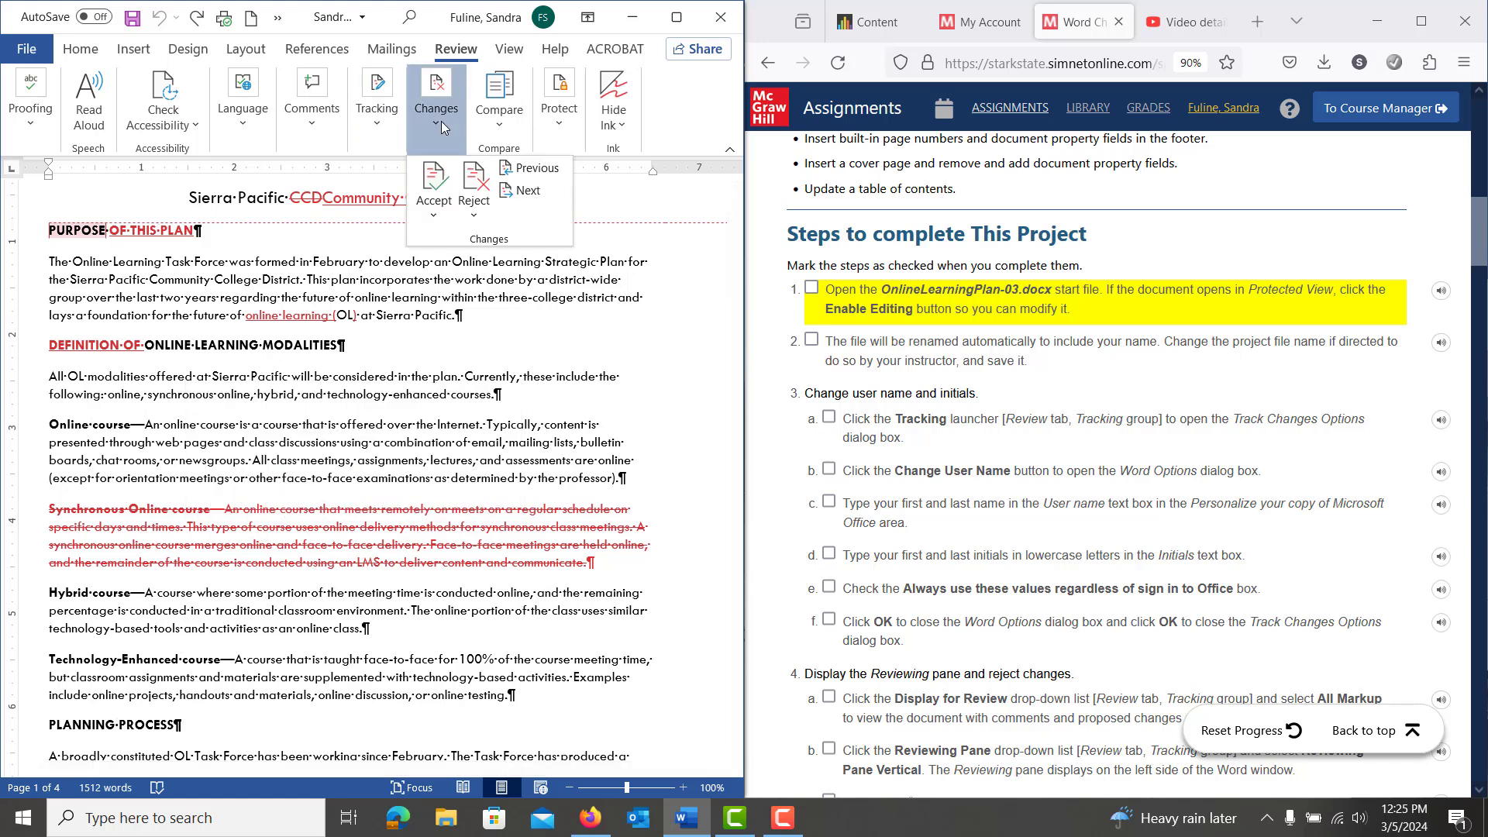
pyautogui.click(377, 121)
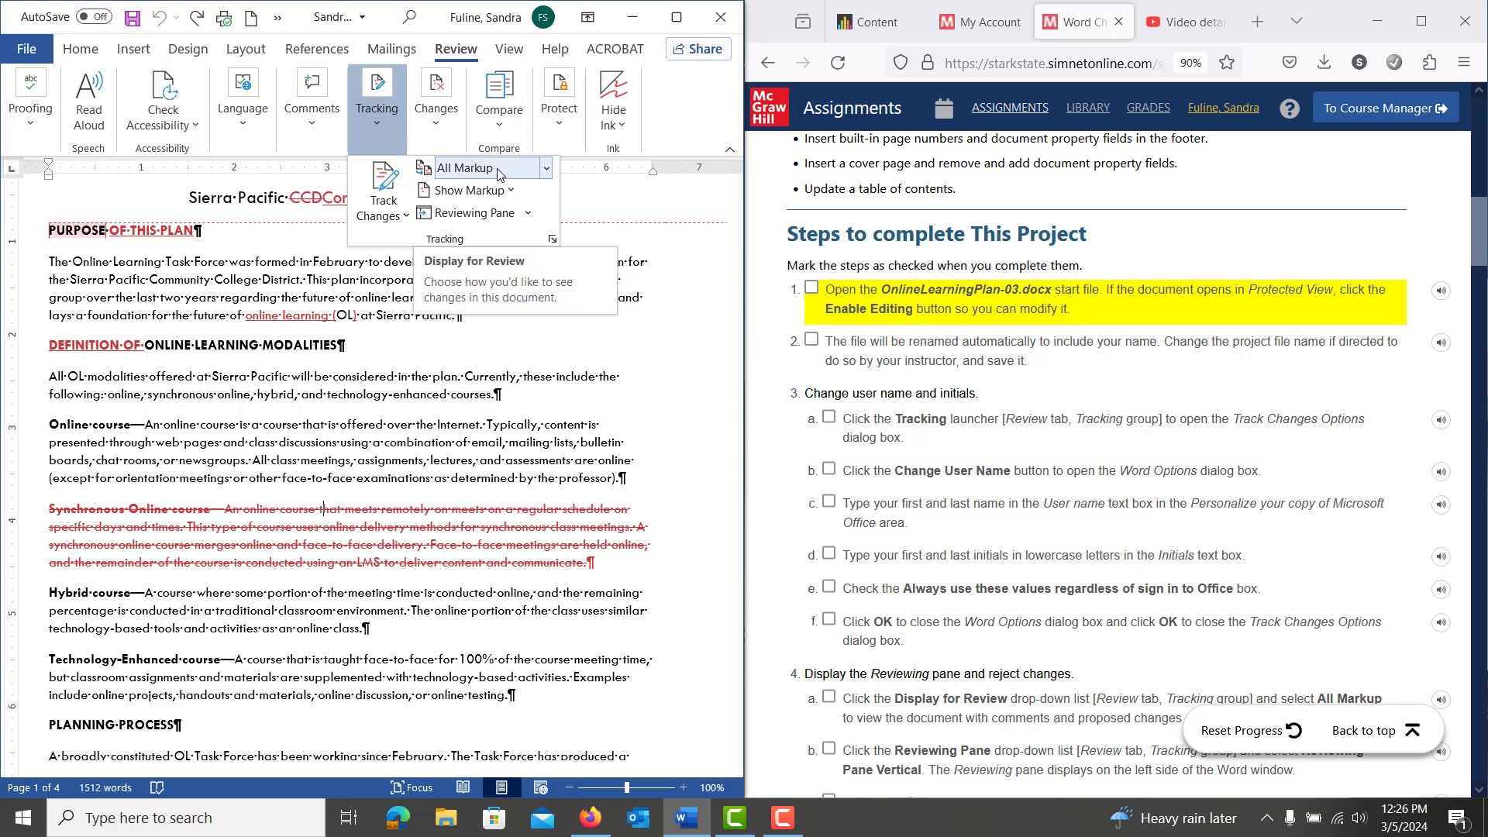
pyautogui.click(494, 213)
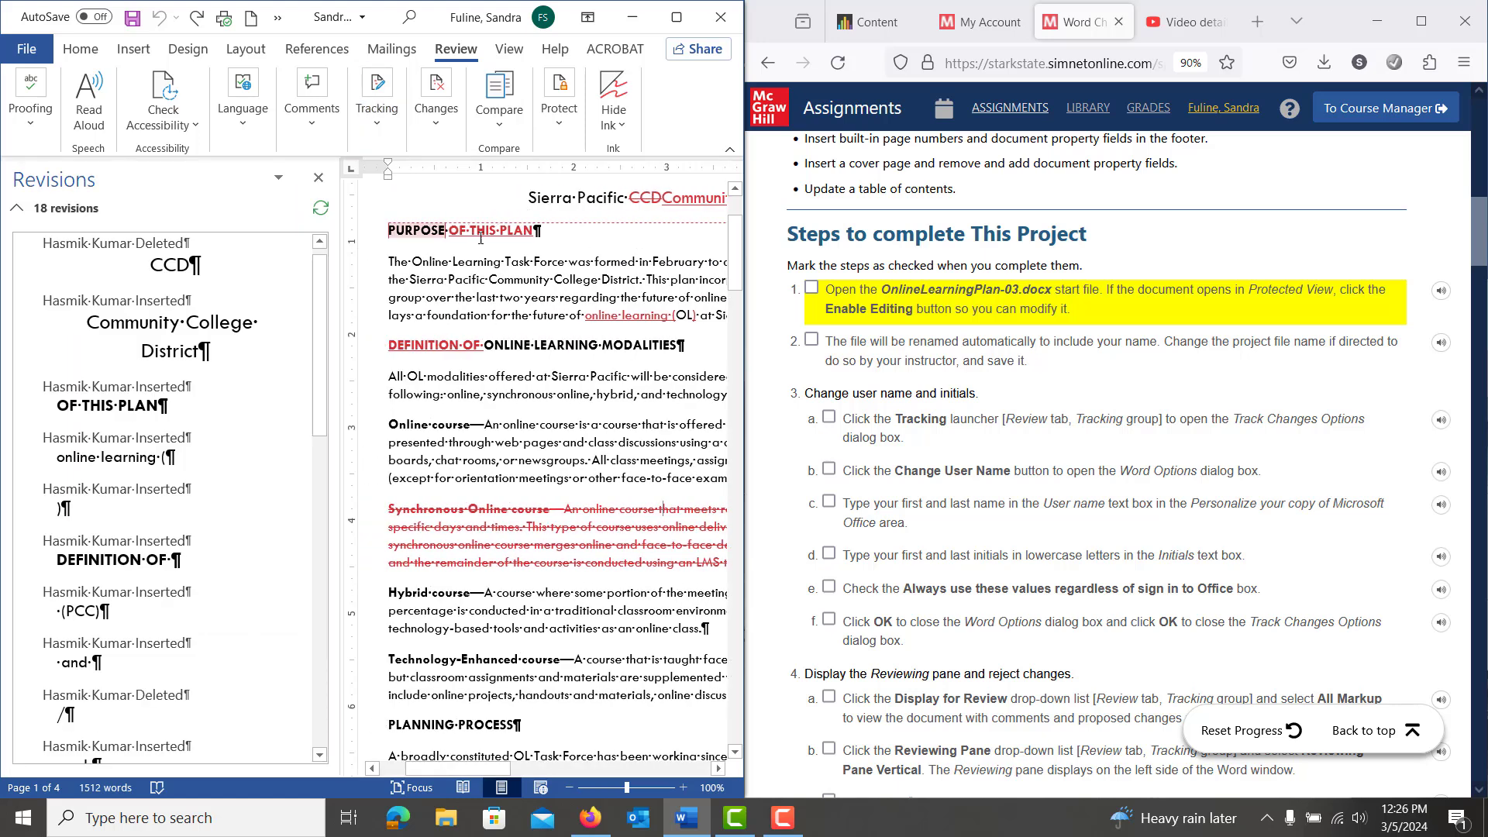
# Step: Reject the tracked deletion of the "Synchronous Online course" paragraph in the revisions list and close the Reviewing pane
pyautogui.scroll(-3, 207, 553)
pyautogui.scroll(-5, 207, 554)
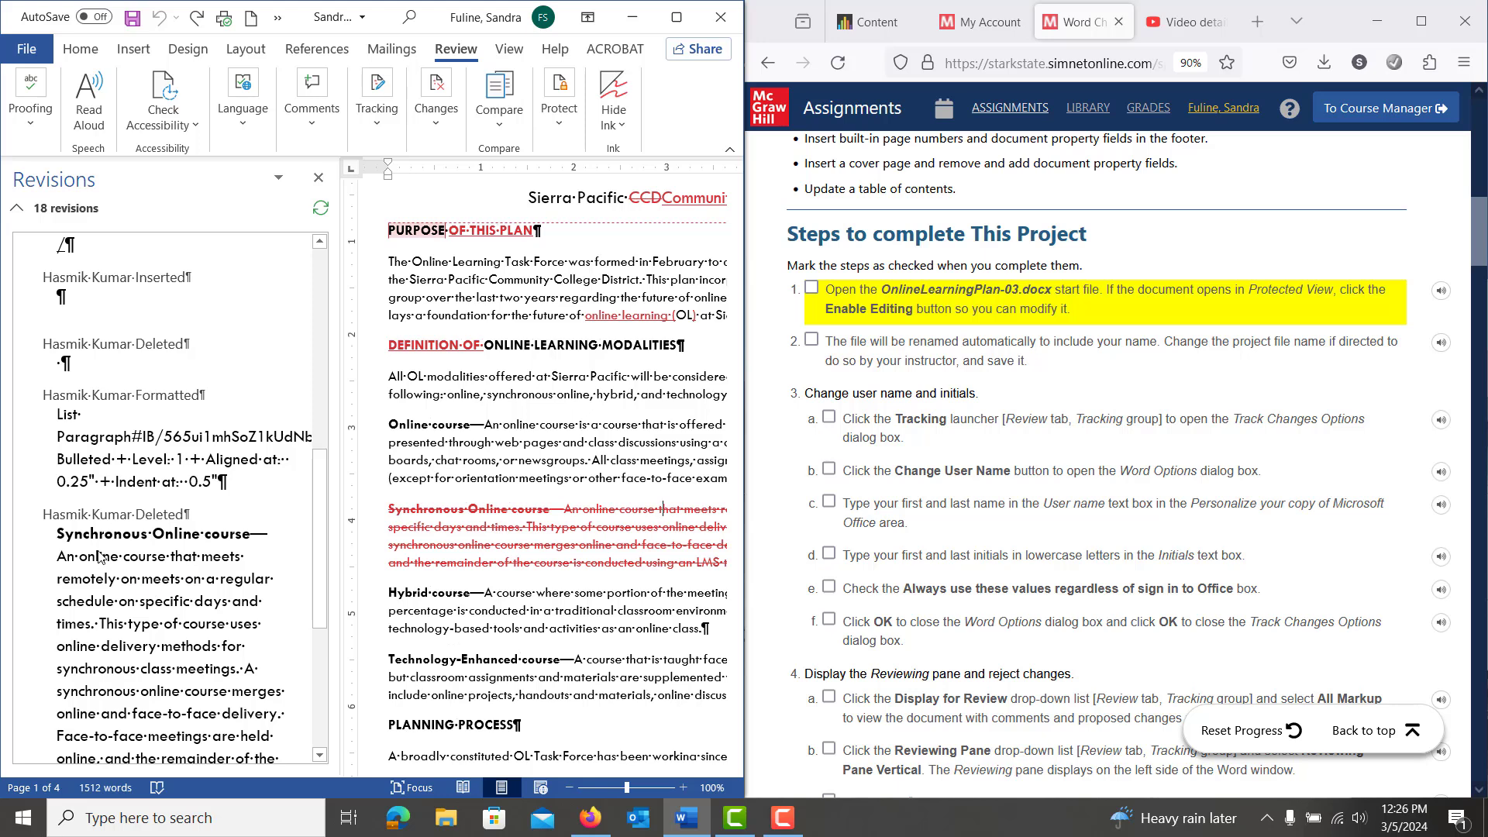
pyautogui.rightClick(140, 606)
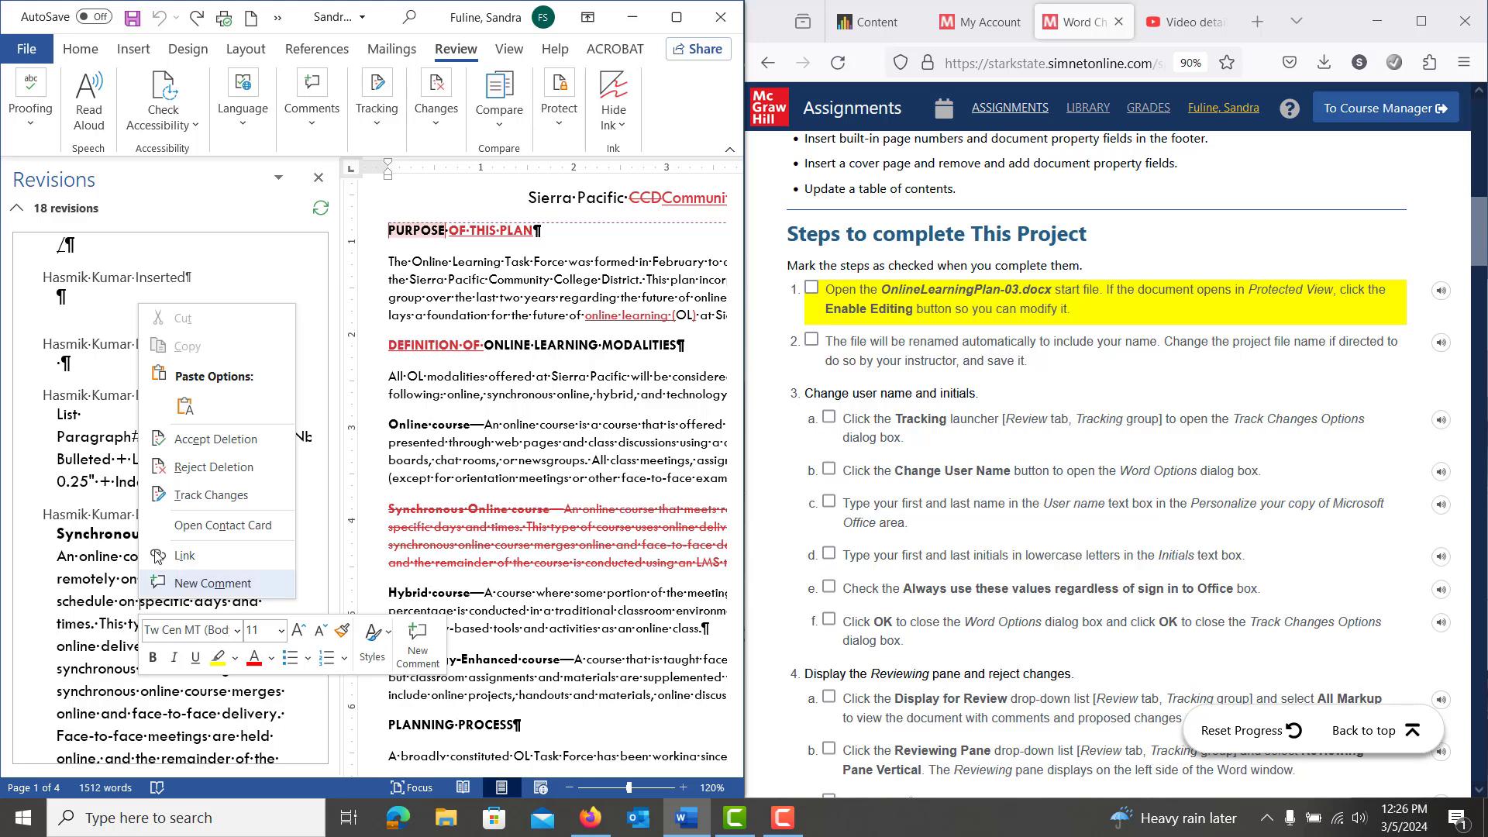
pyautogui.click(205, 466)
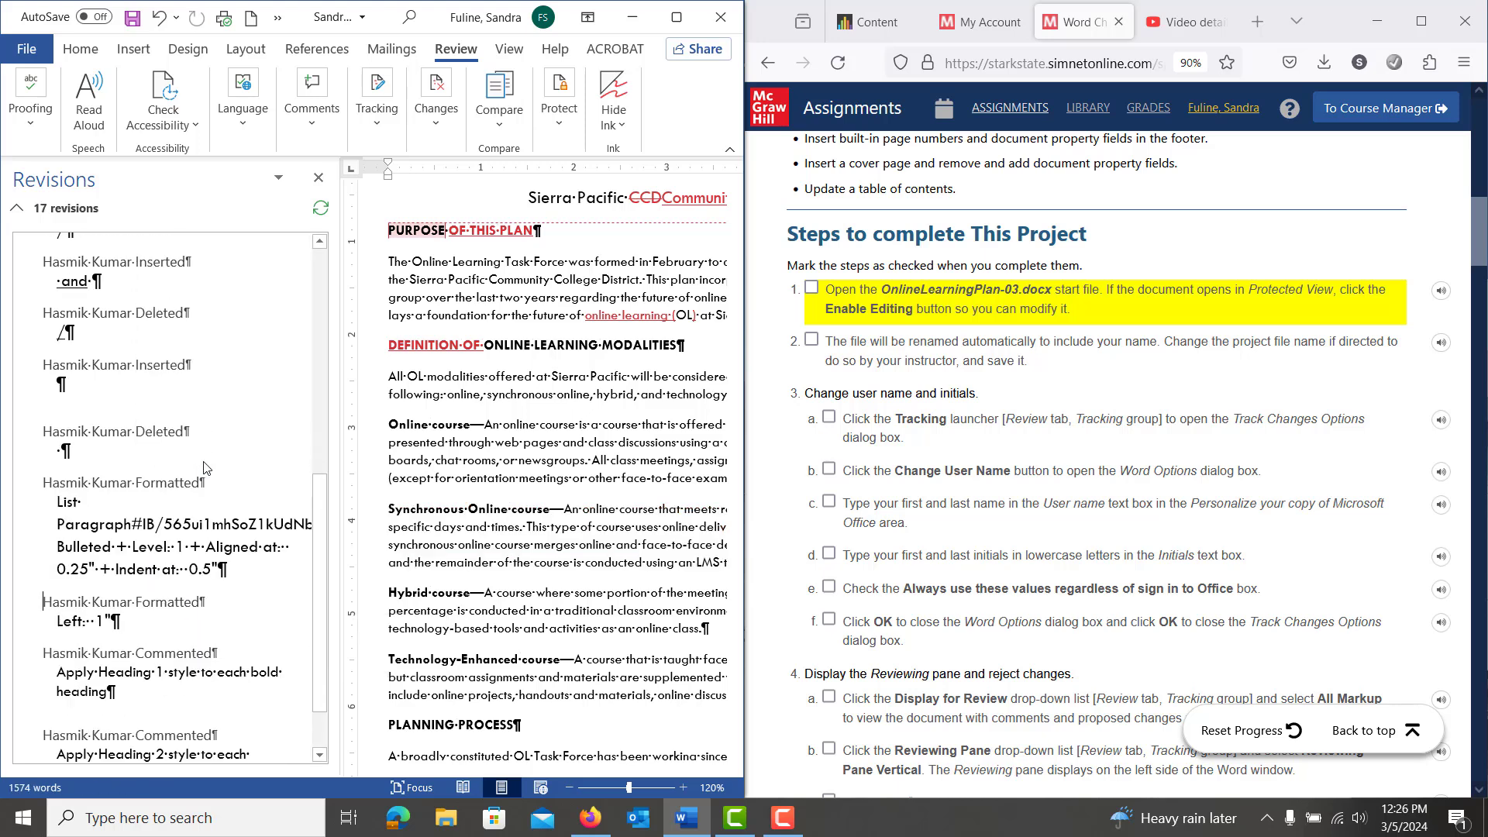
pyautogui.click(319, 178)
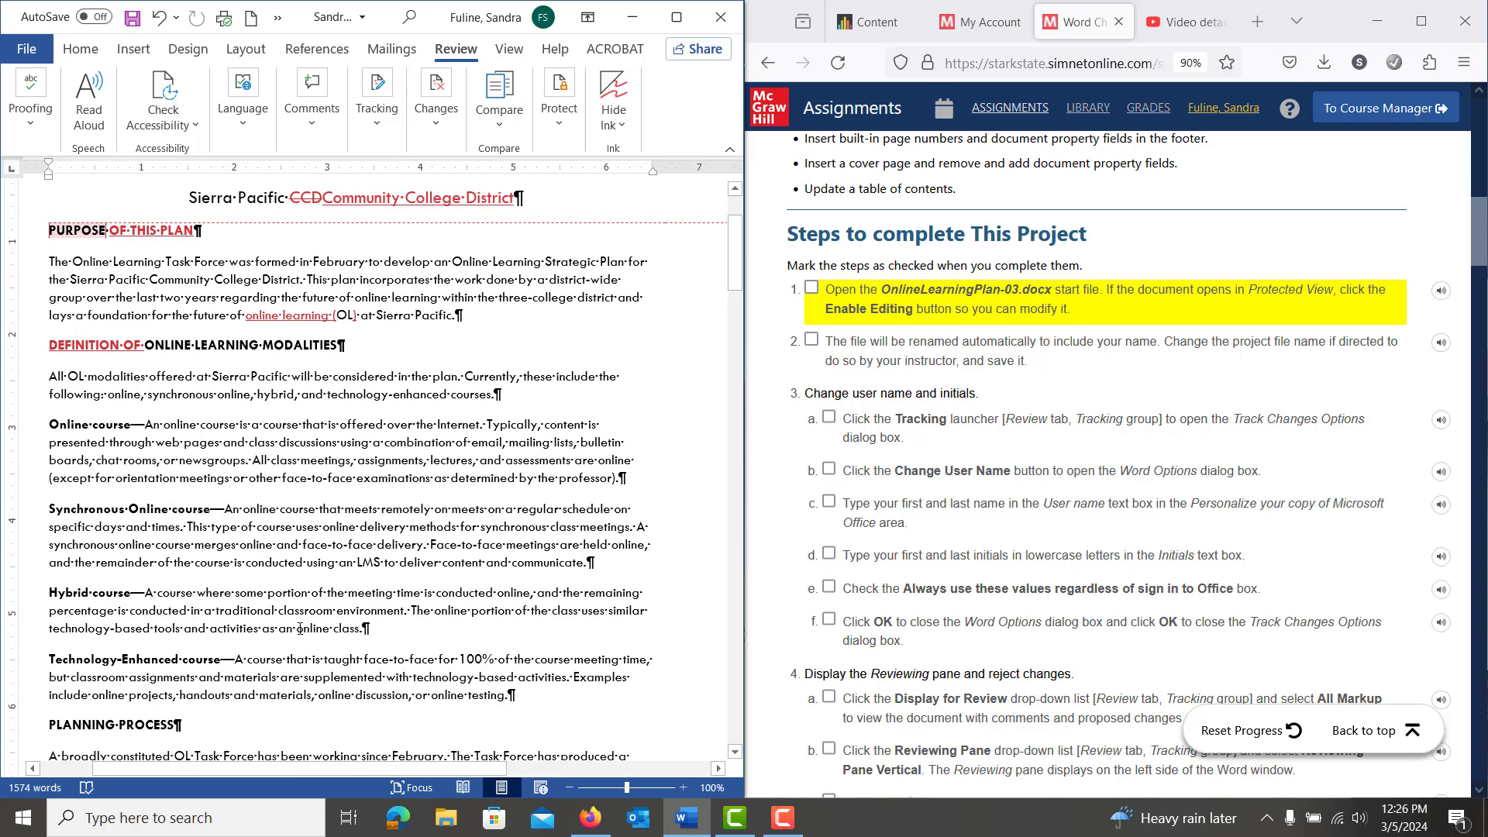
# Step: Accept the tracked deletion of "CCD" in the subtitle and accept all remaining changes in the document
pyautogui.scroll(-2, 938, 665)
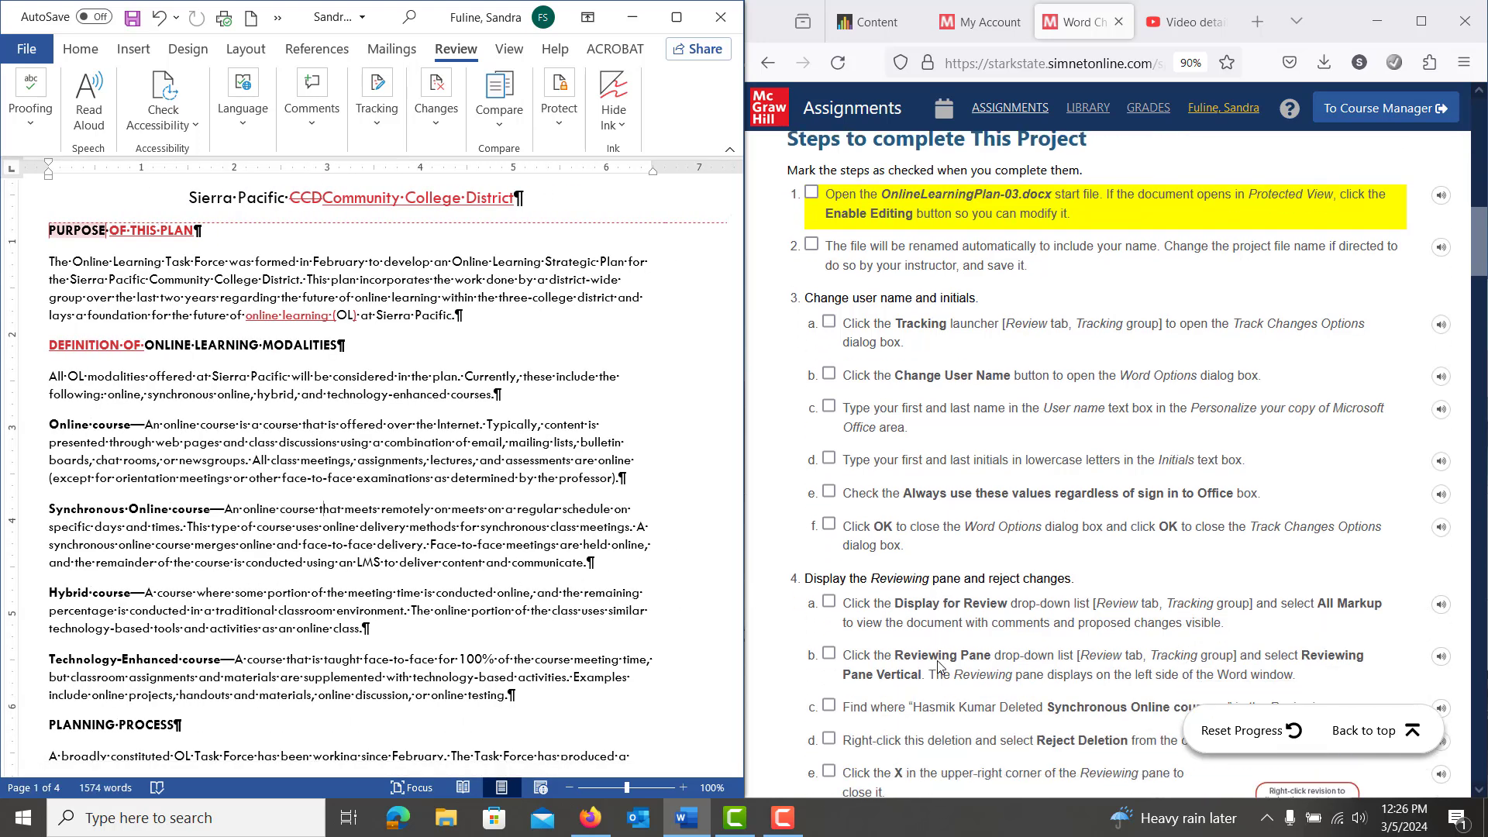
pyautogui.scroll(-5, 938, 665)
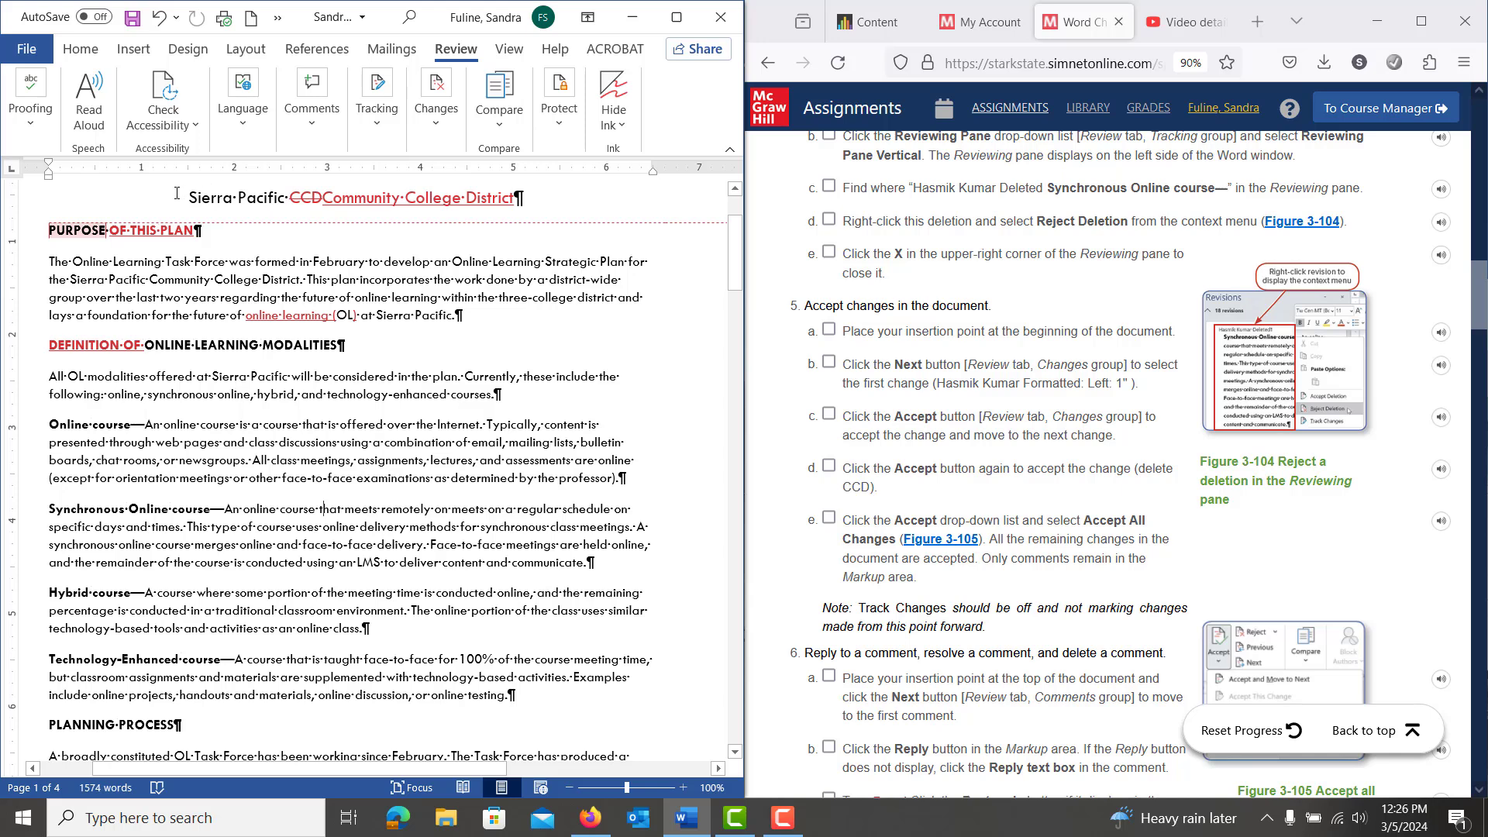
pyautogui.click(450, 138)
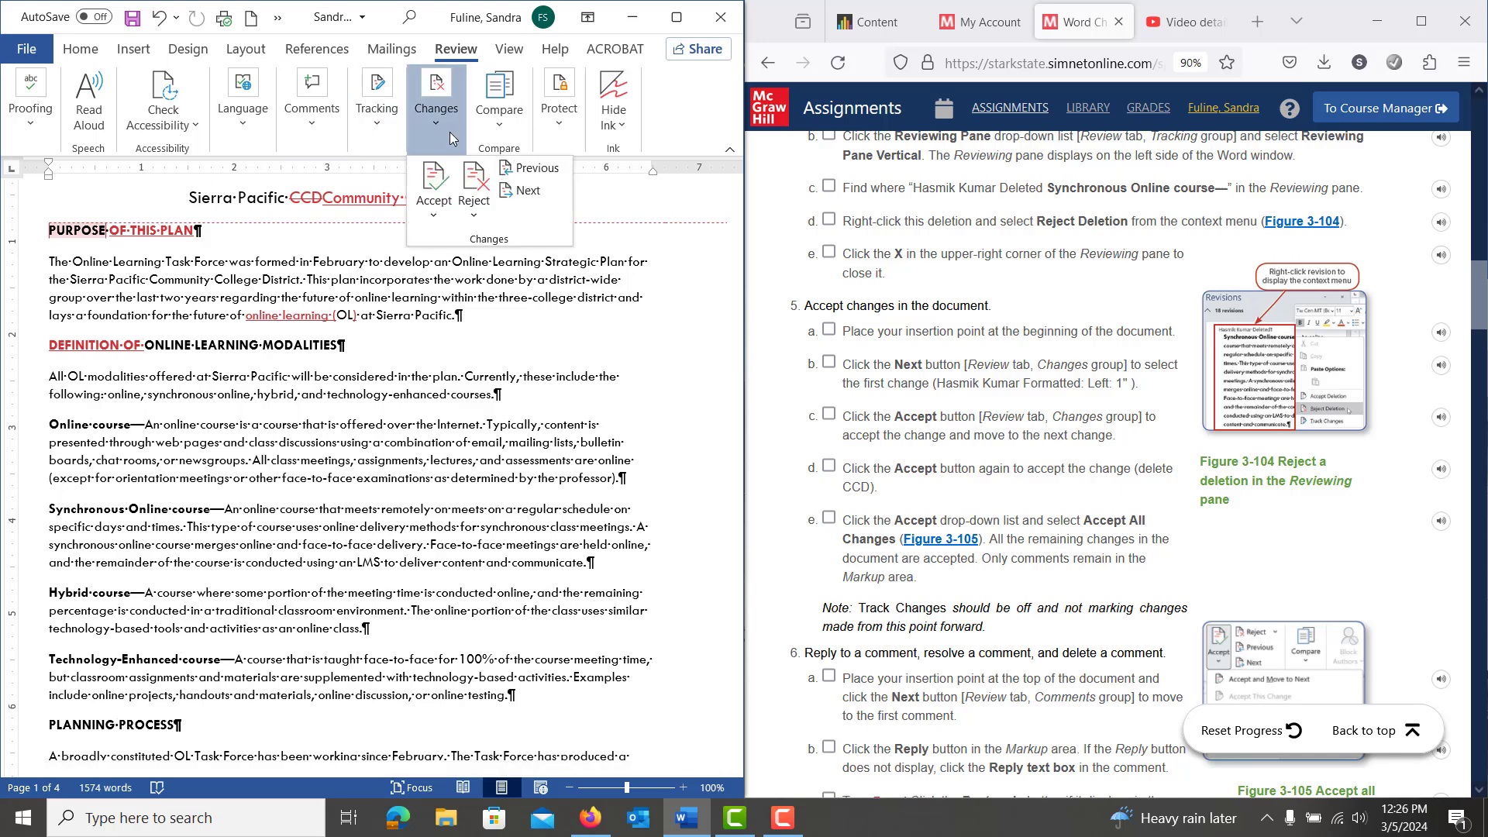
pyautogui.click(530, 194)
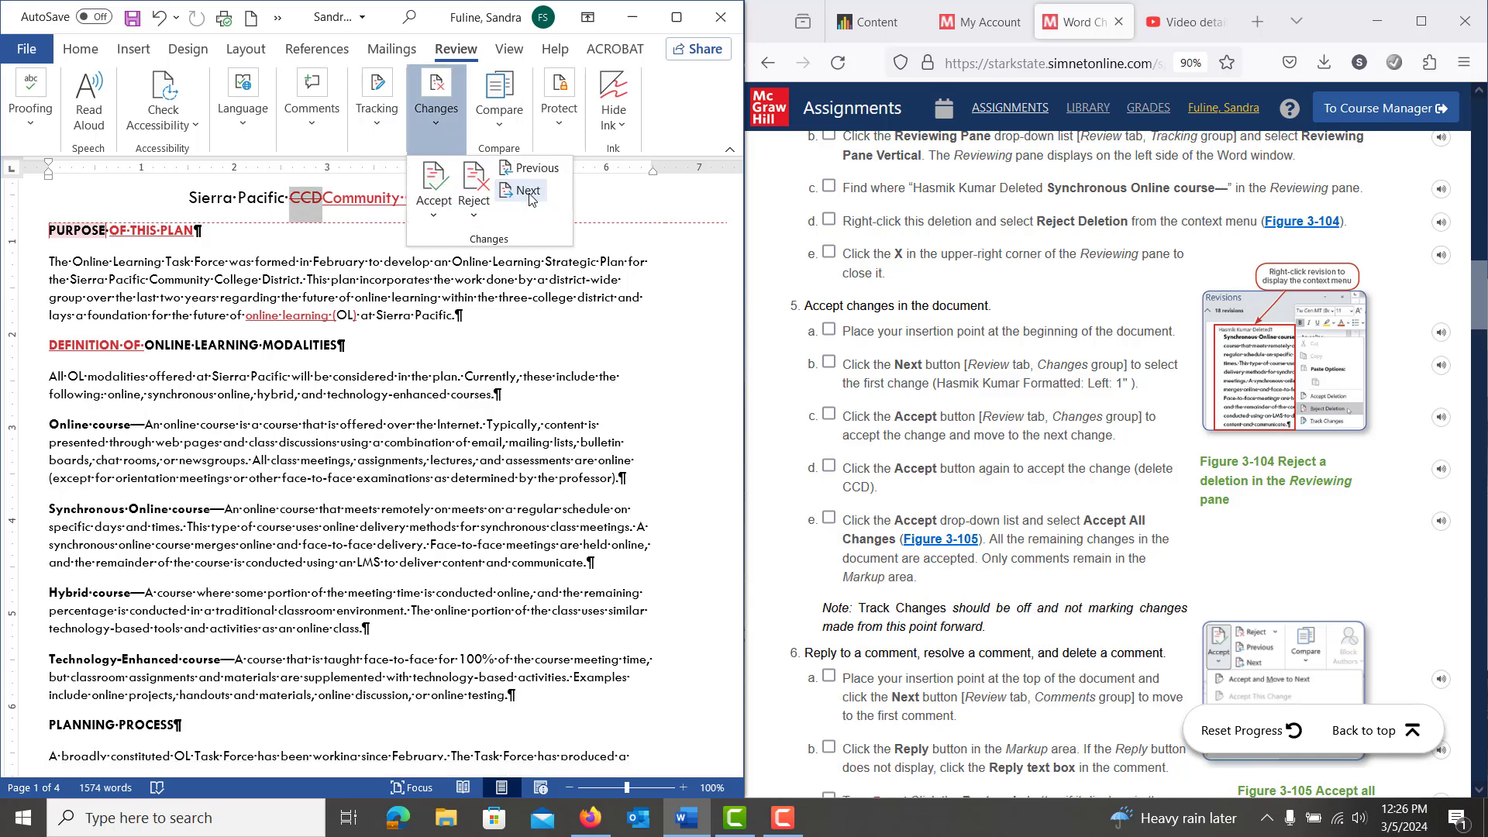
pyautogui.click(439, 196)
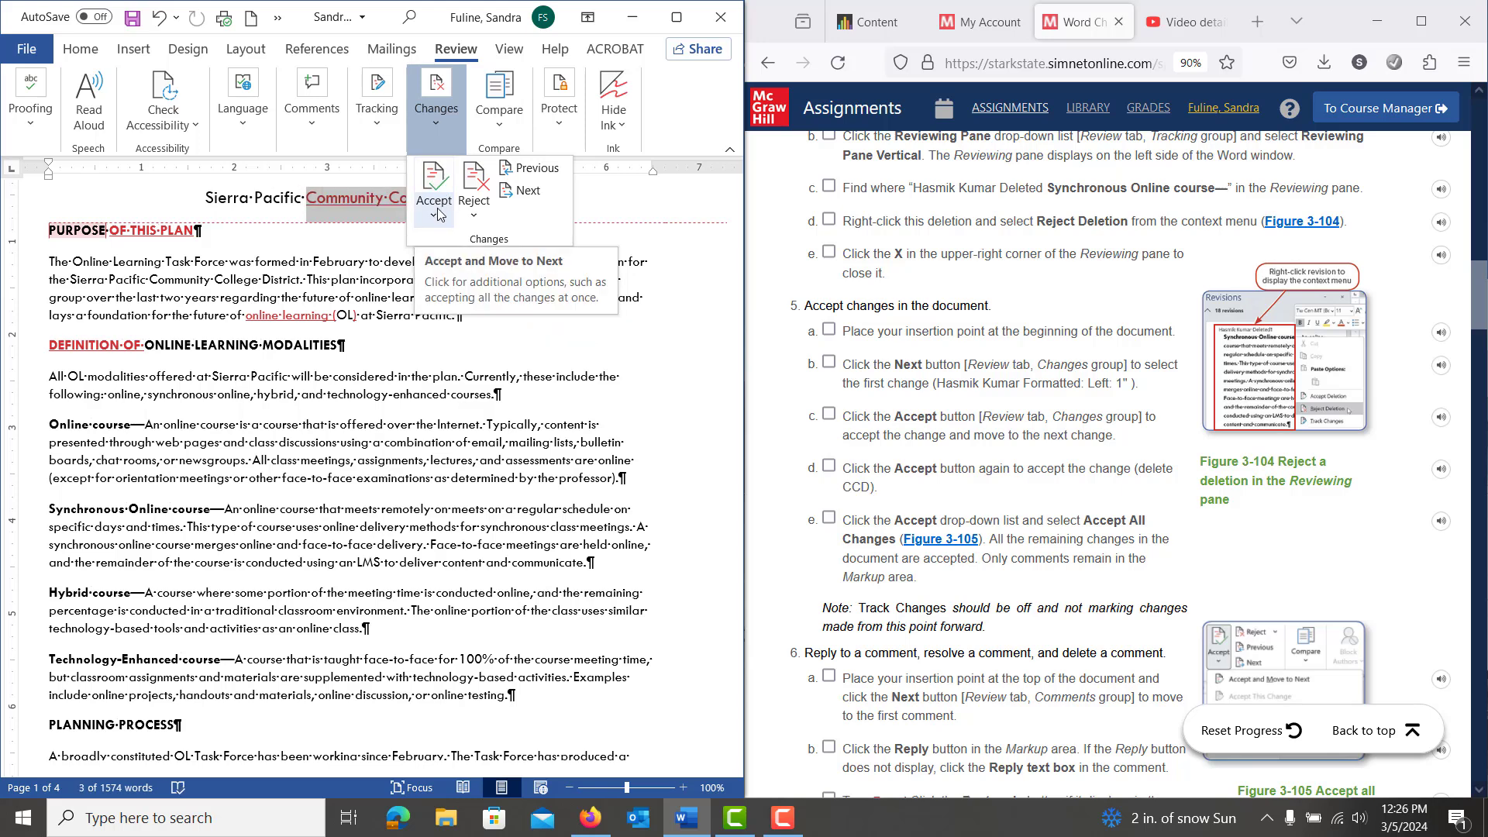
pyautogui.click(436, 216)
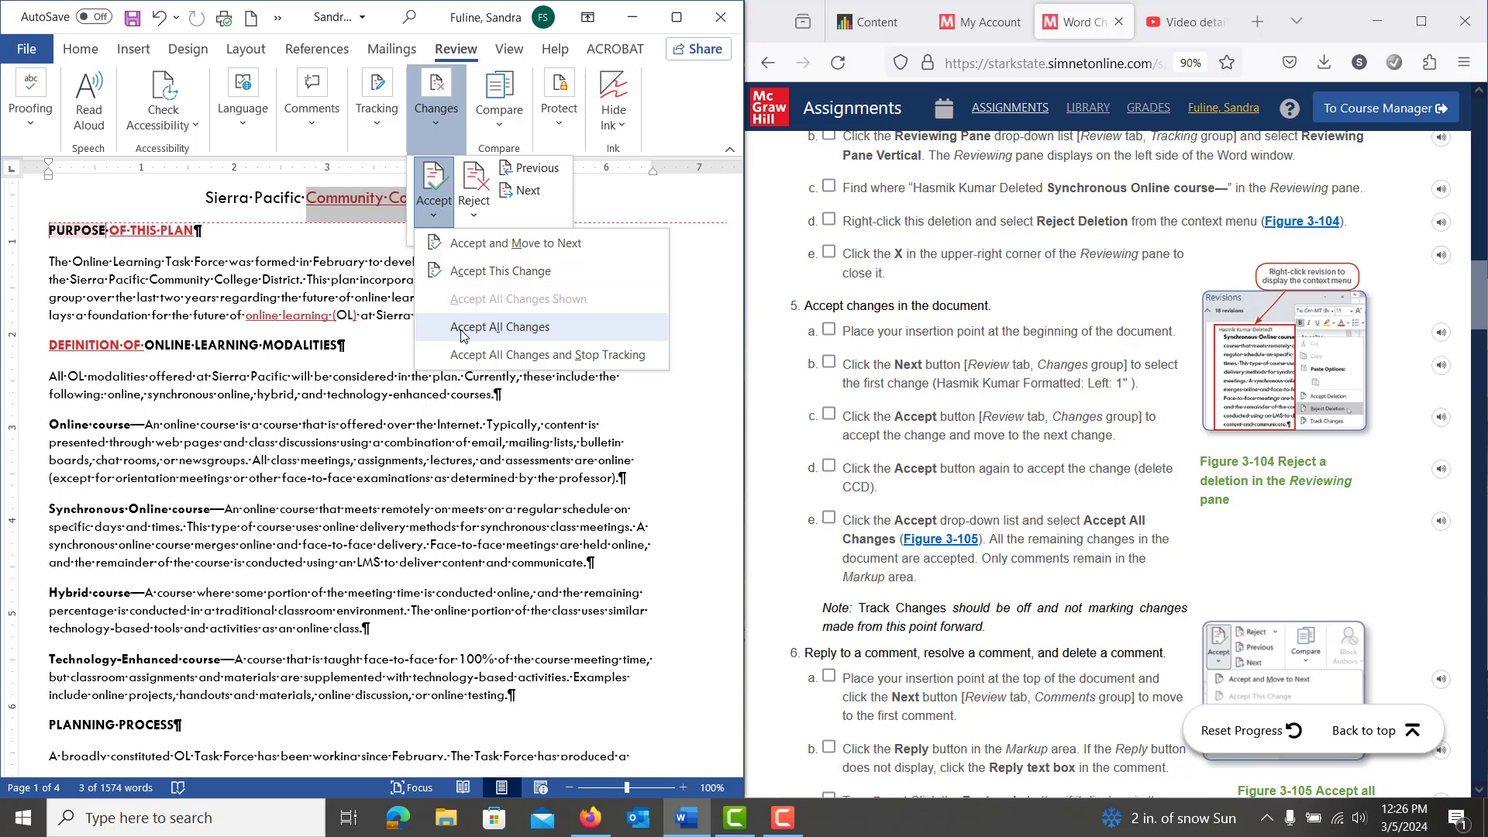
pyautogui.click(500, 327)
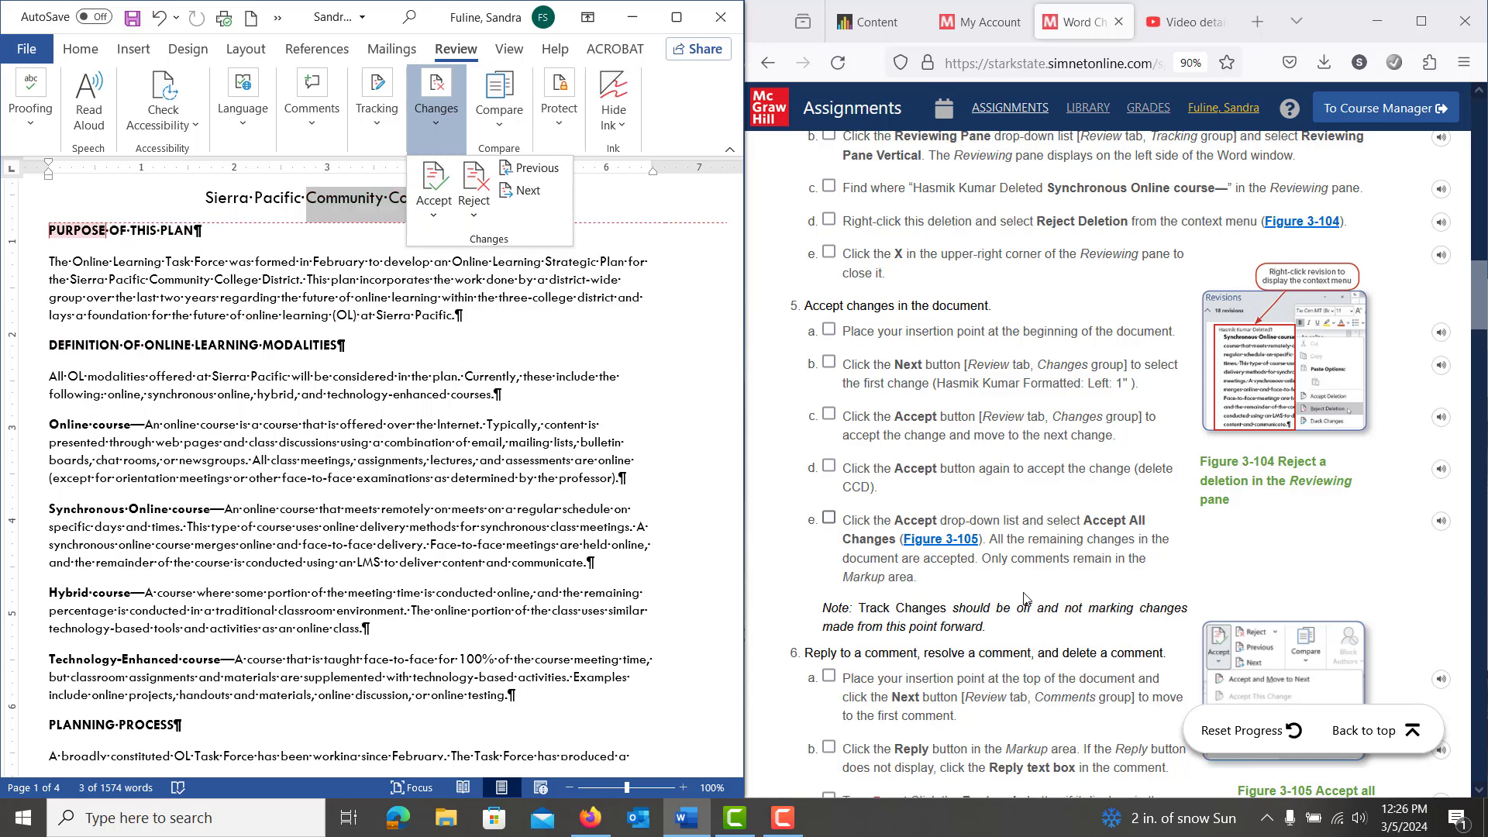
# Step: Place the insertion point before the subtitle "Sierra Pacific Community College District" and move to the first comment
pyautogui.scroll(-4, 1028, 589)
pyautogui.scroll(-2, 1029, 589)
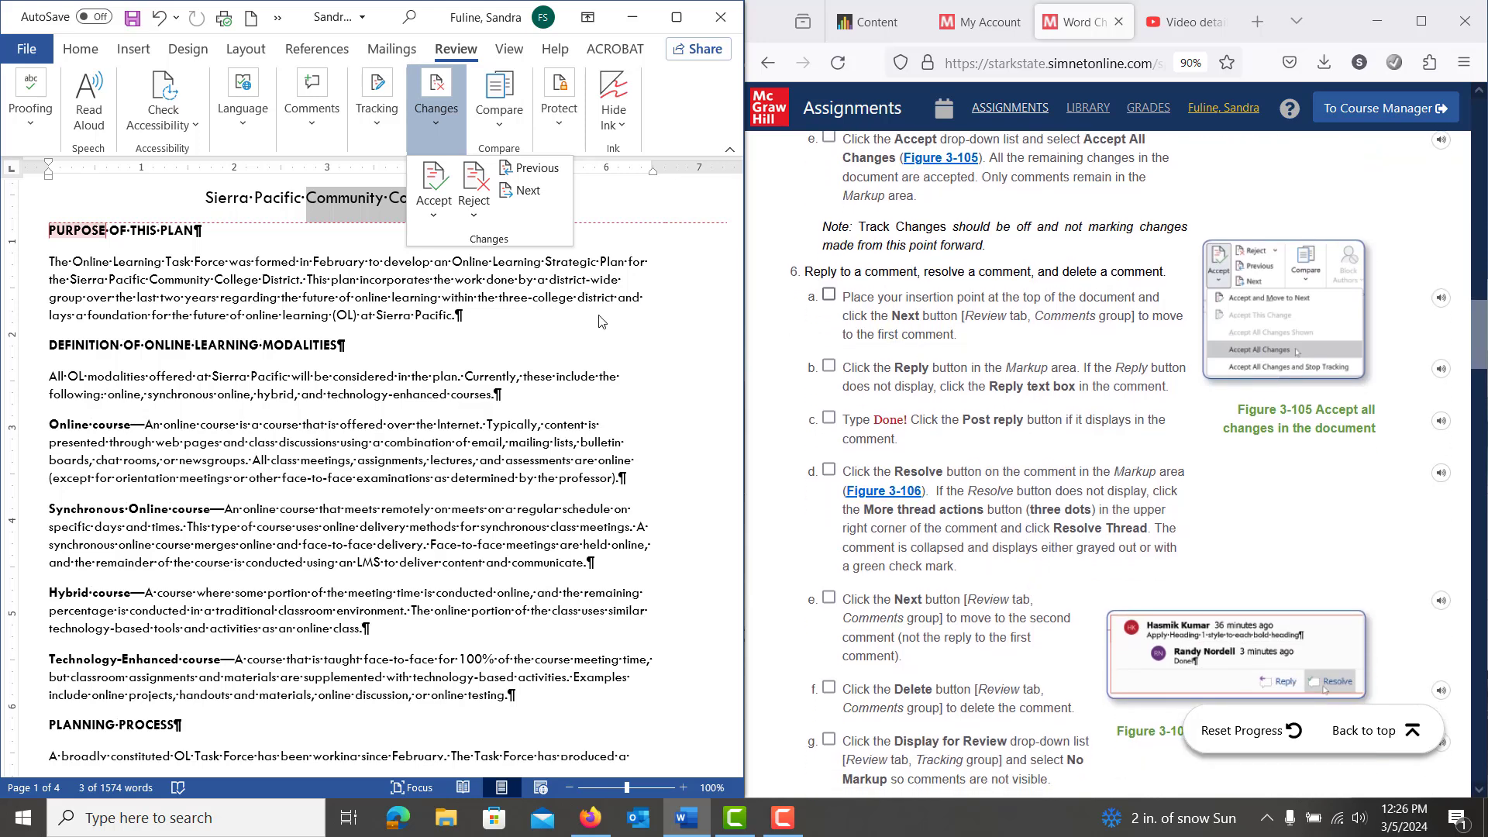
pyautogui.click(203, 197)
pyautogui.click(204, 197)
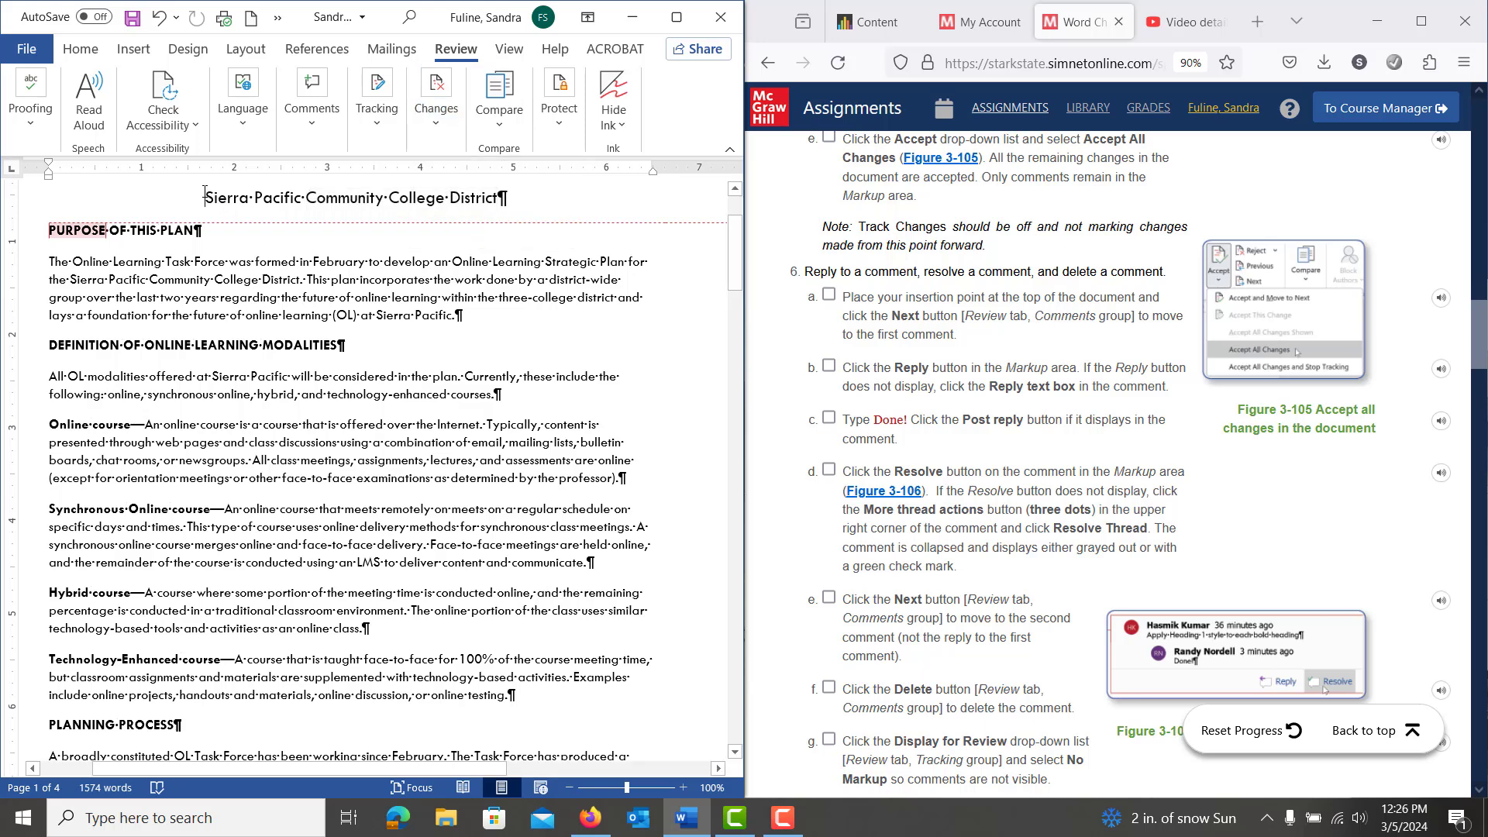
pyautogui.click(304, 122)
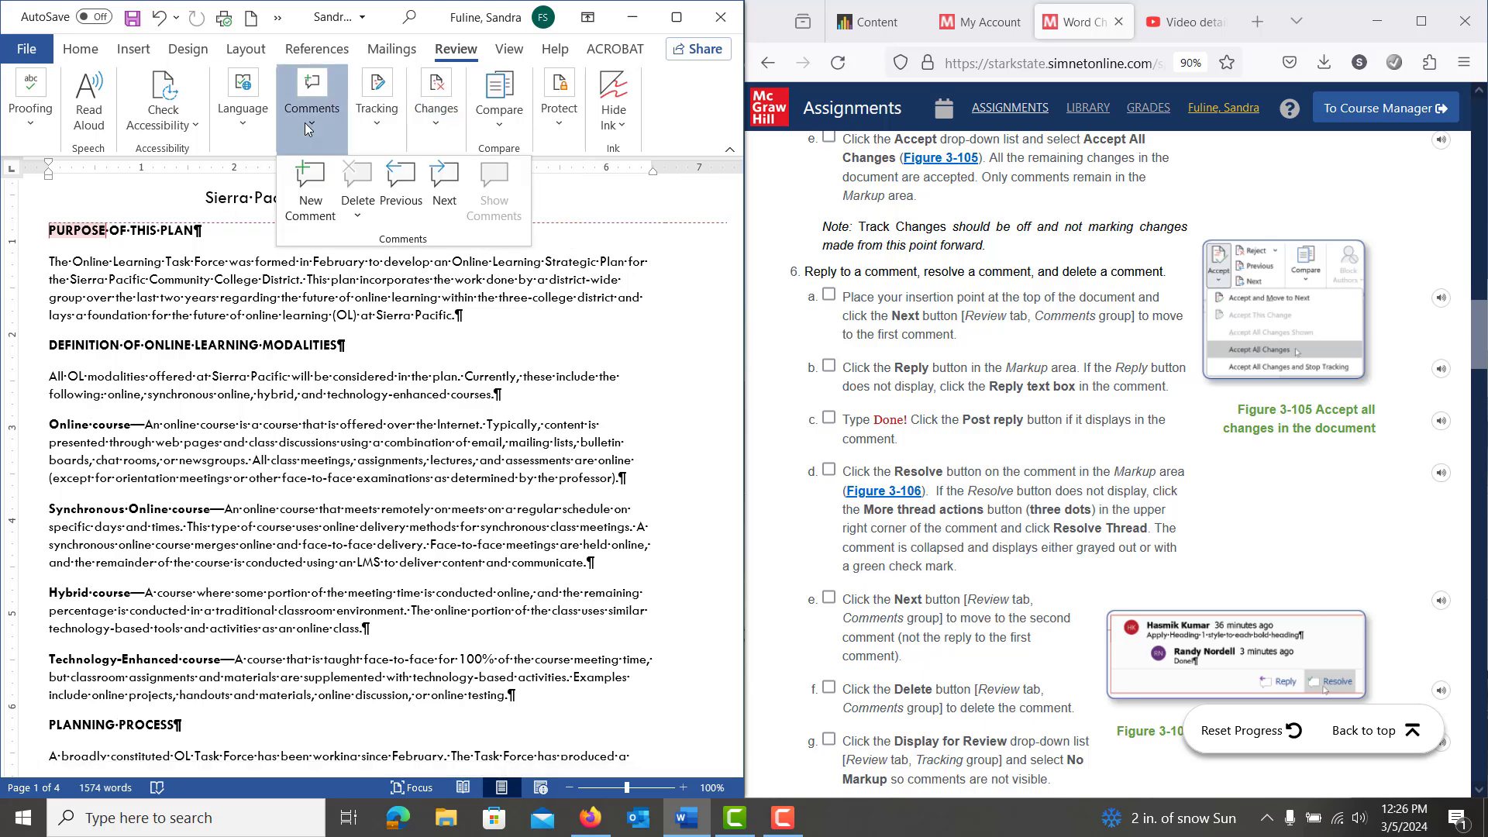
pyautogui.click(446, 180)
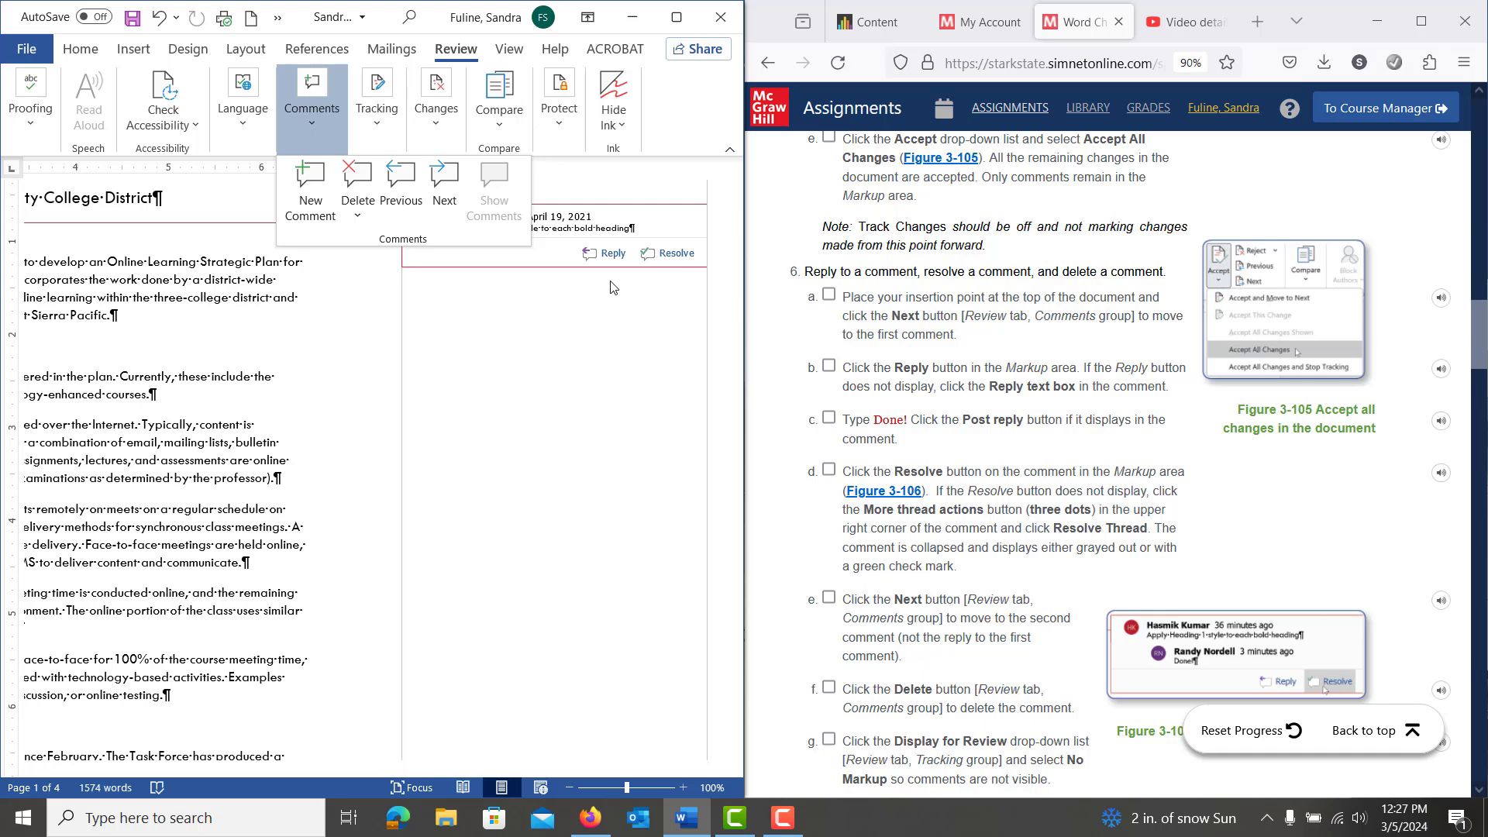
# Step: Reply "Done!" to the comment about applying Heading 1 style to bold headings, and resolve that comment
pyautogui.click(590, 258)
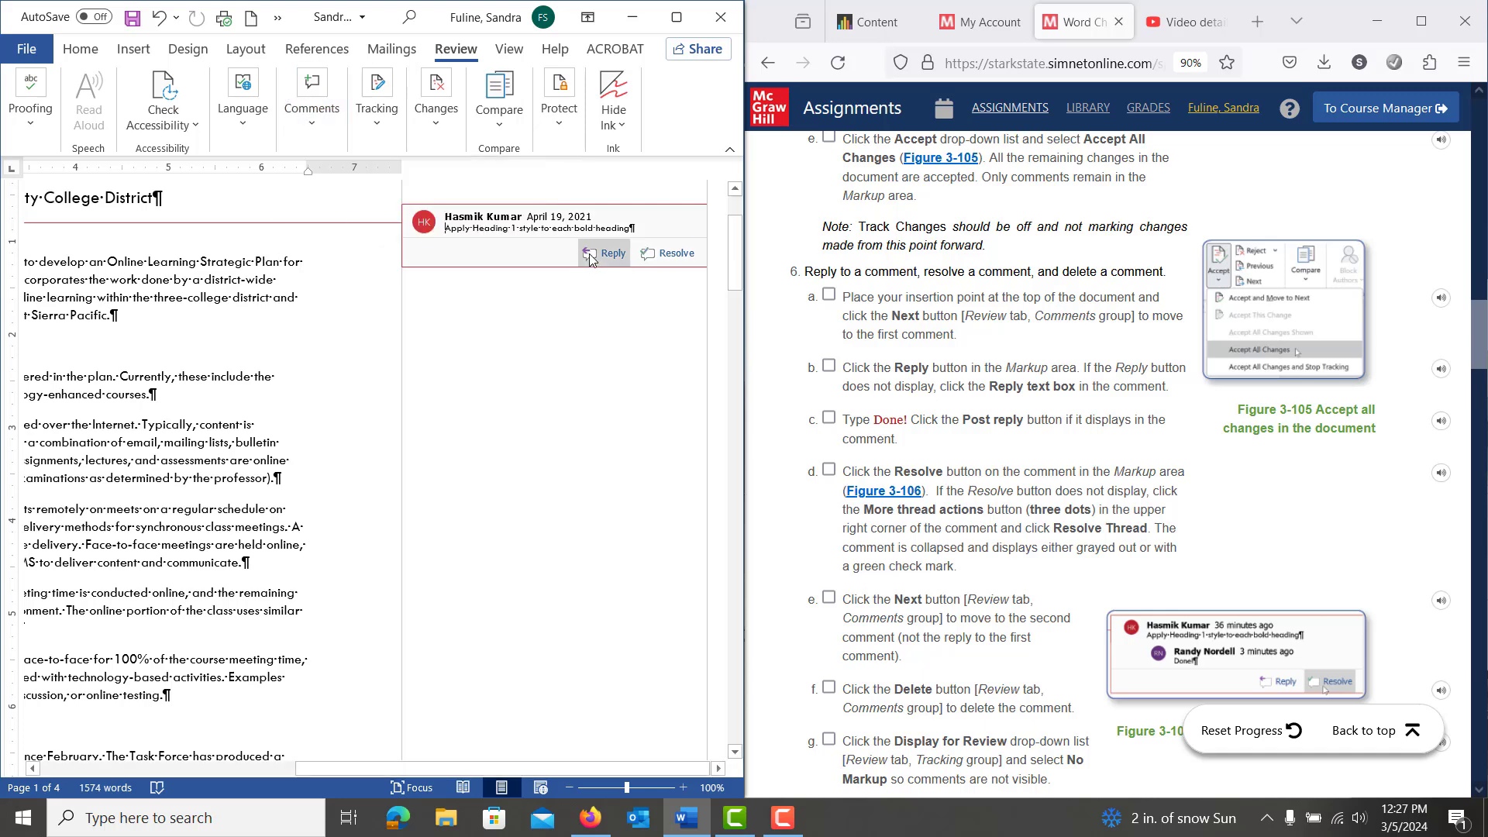
pyautogui.click(591, 258)
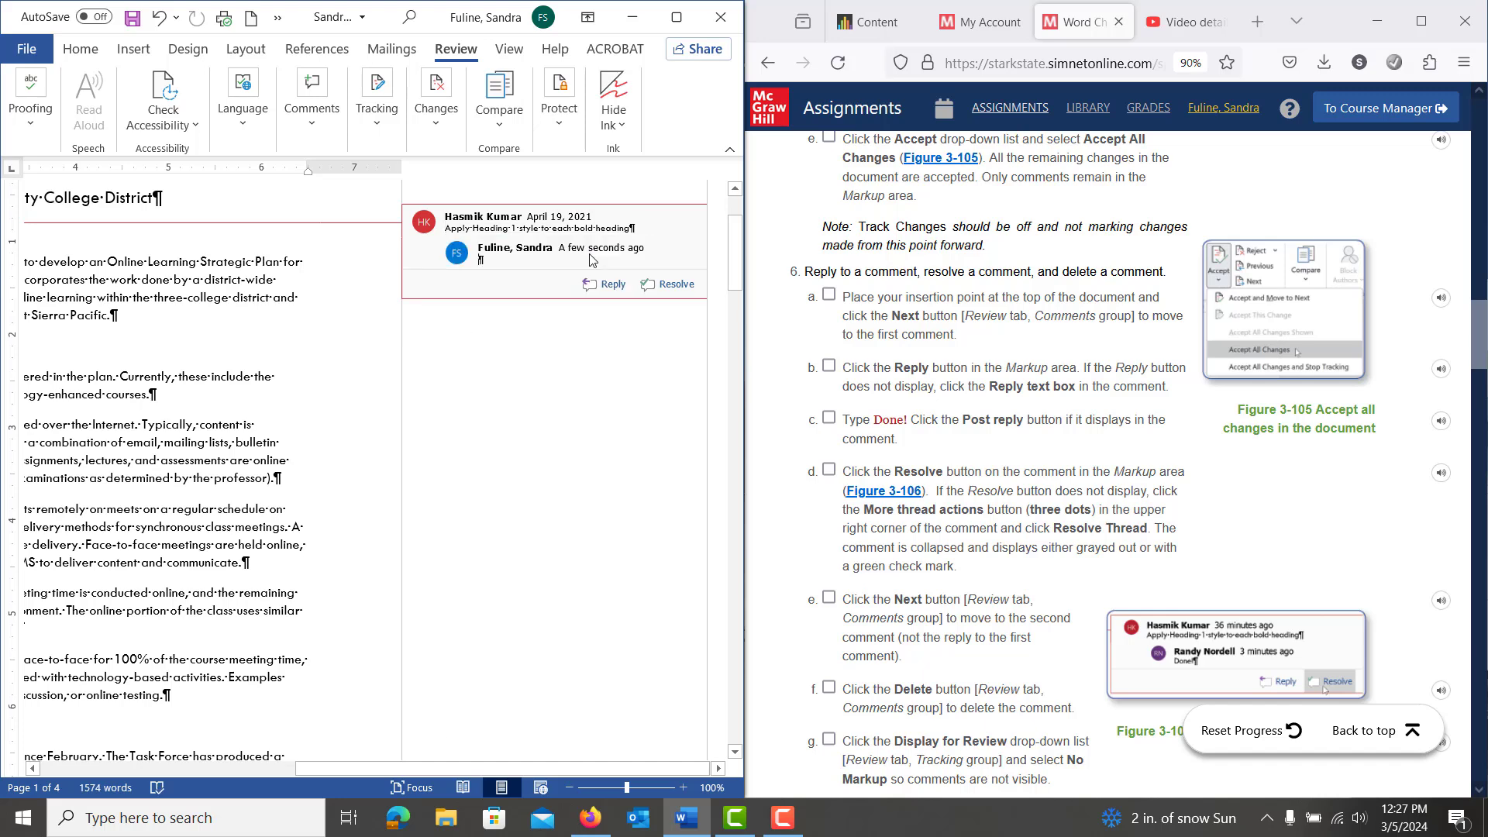
pyautogui.write('Done!')
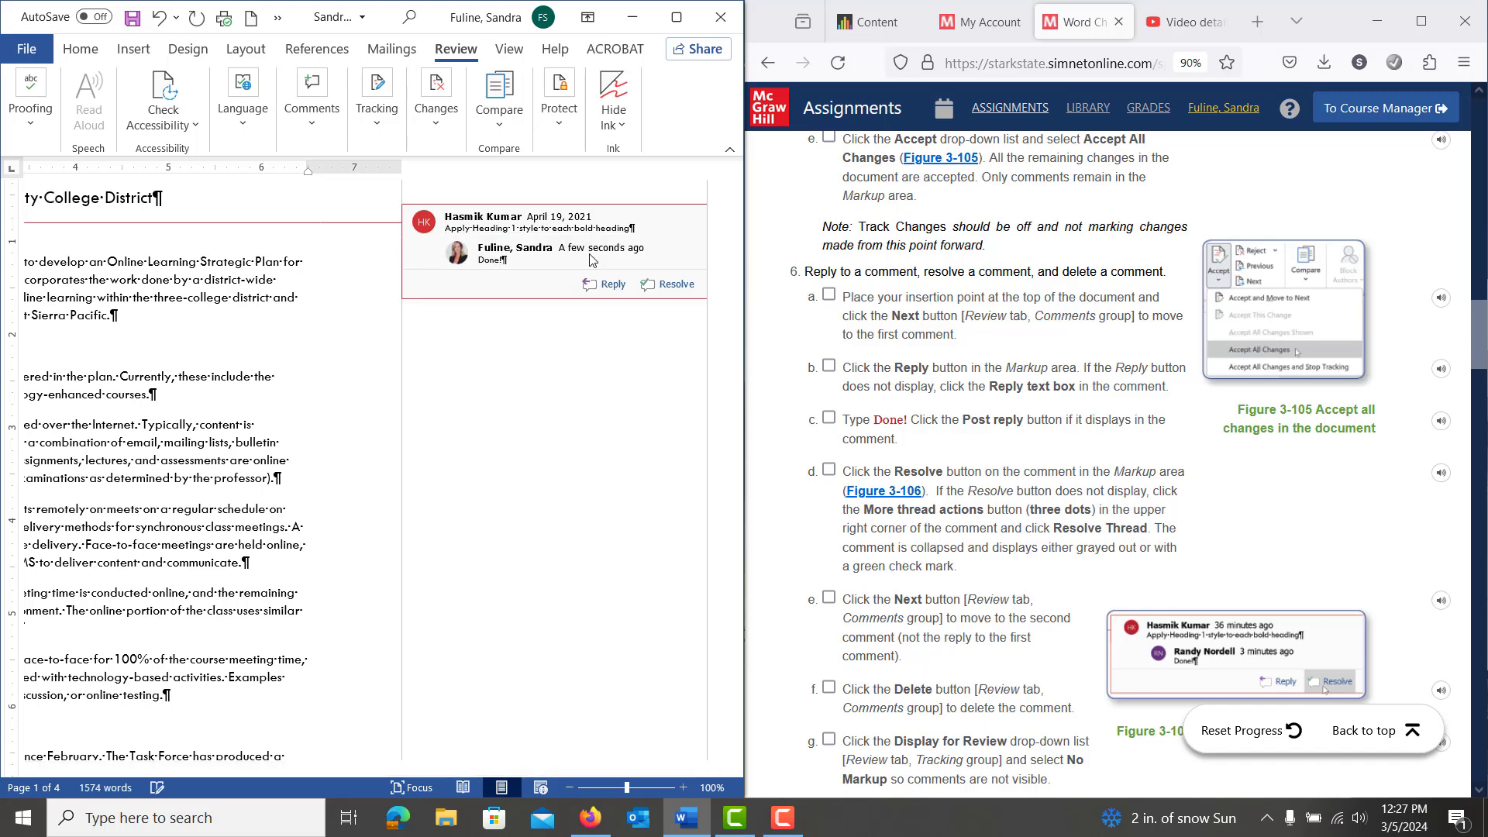
pyautogui.click(672, 285)
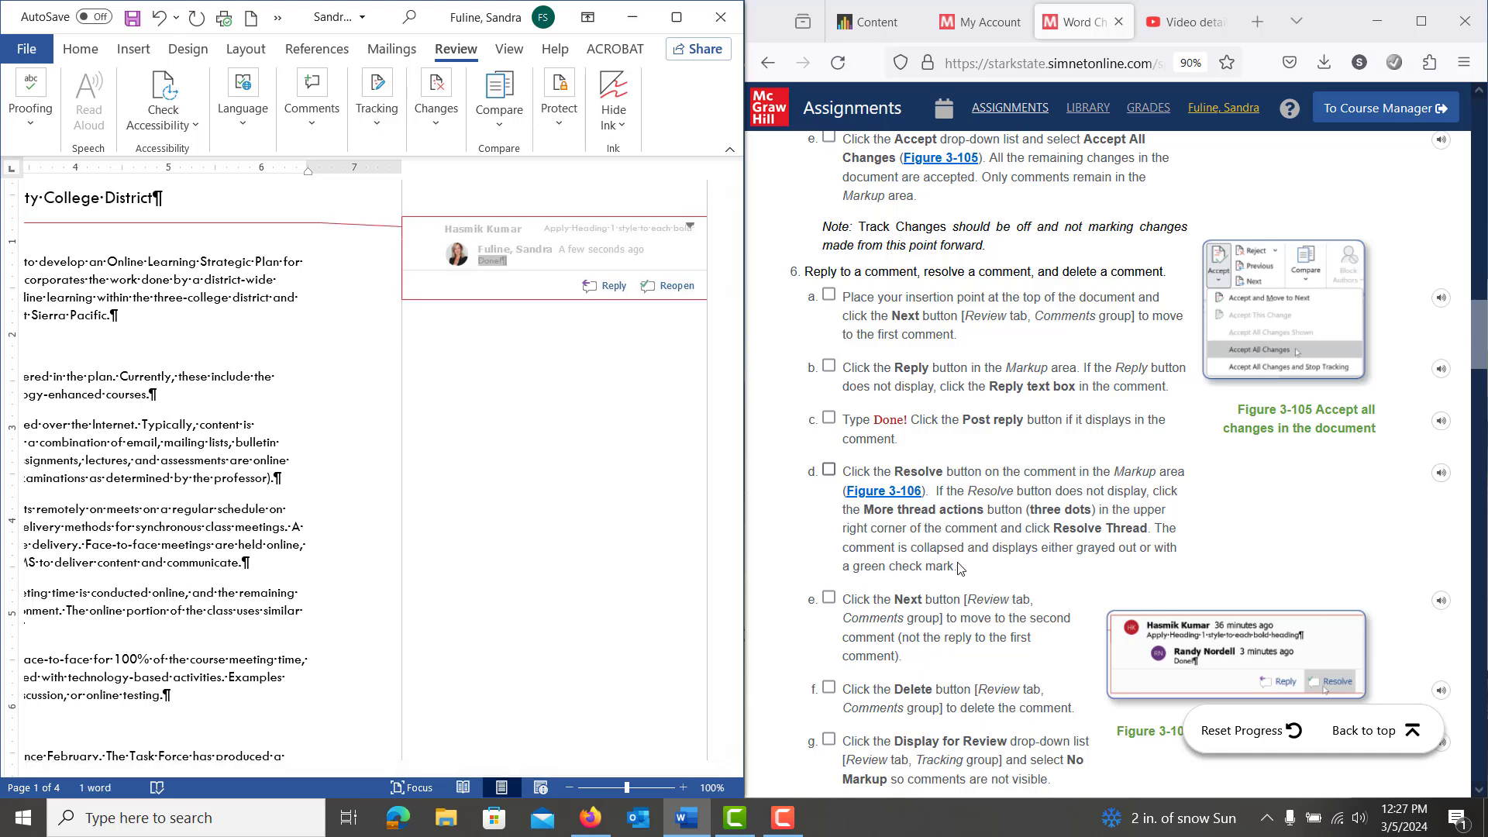
# Step: Move to the second comment, about applying Heading 2 style to each underlined heading, and delete it
pyautogui.scroll(-4, 961, 568)
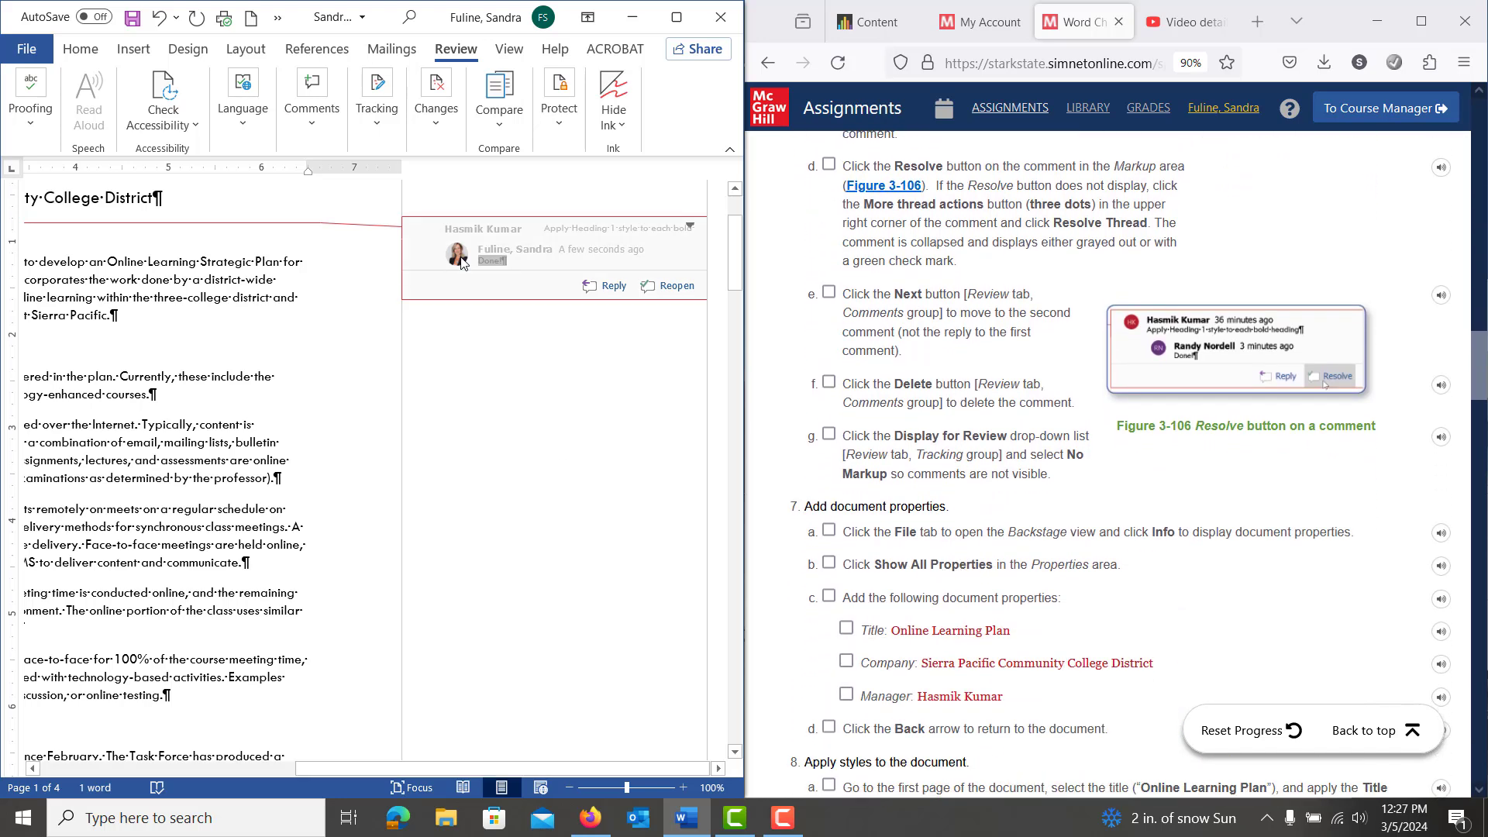
pyautogui.click(309, 124)
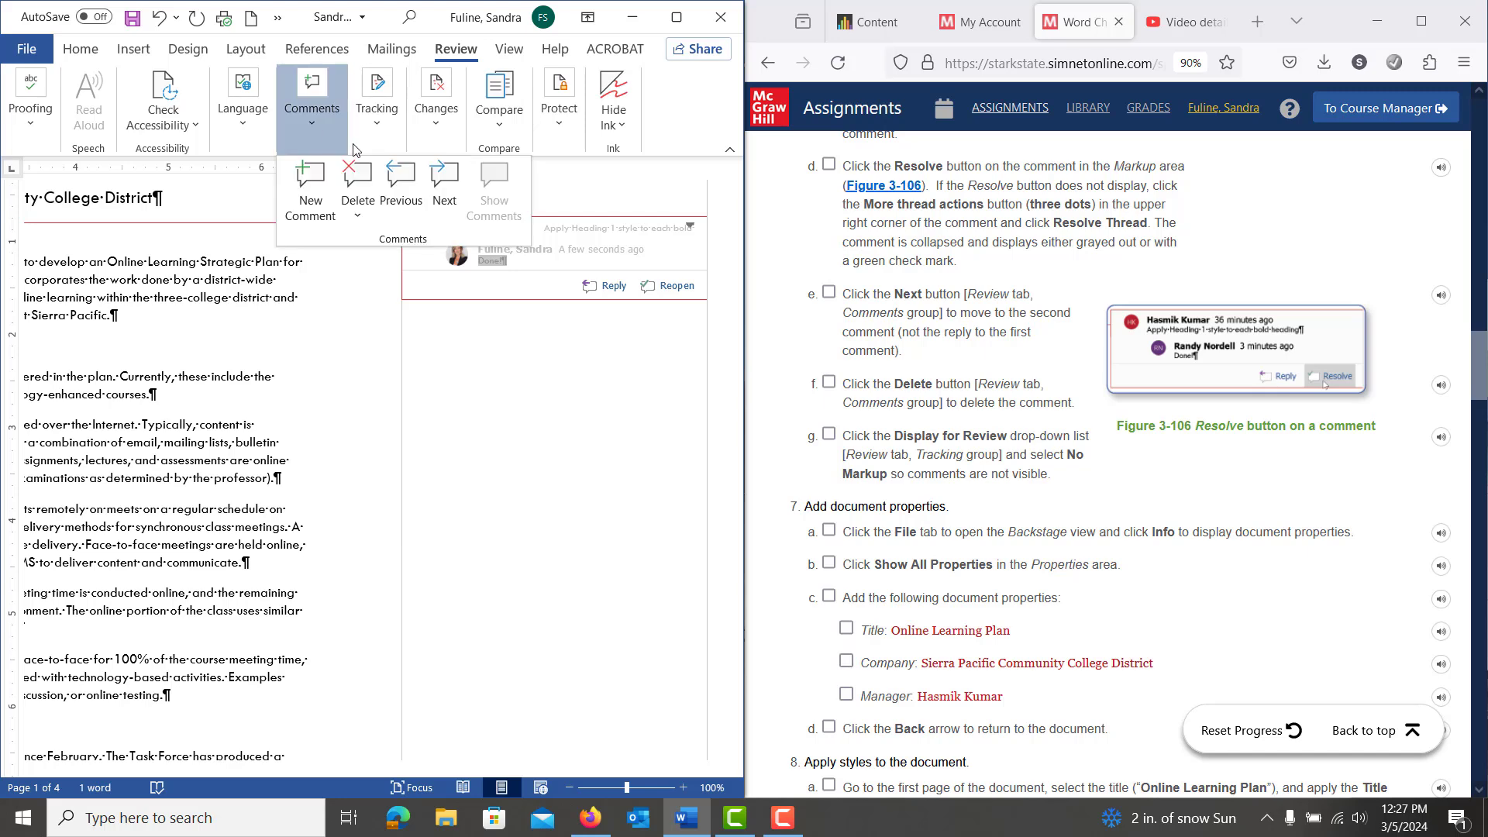
pyautogui.click(446, 186)
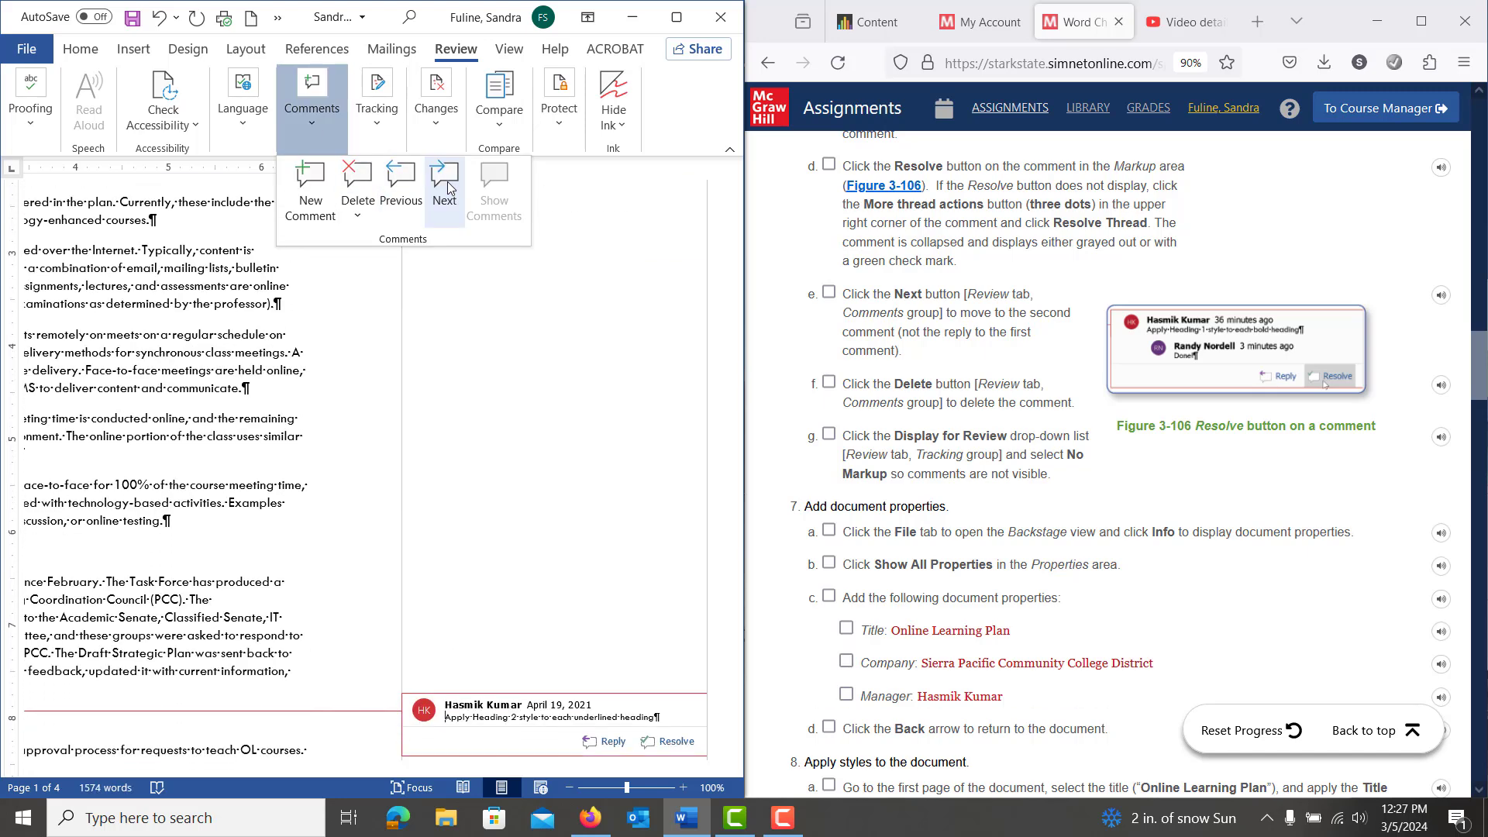
pyautogui.click(500, 719)
pyautogui.rightClick(500, 718)
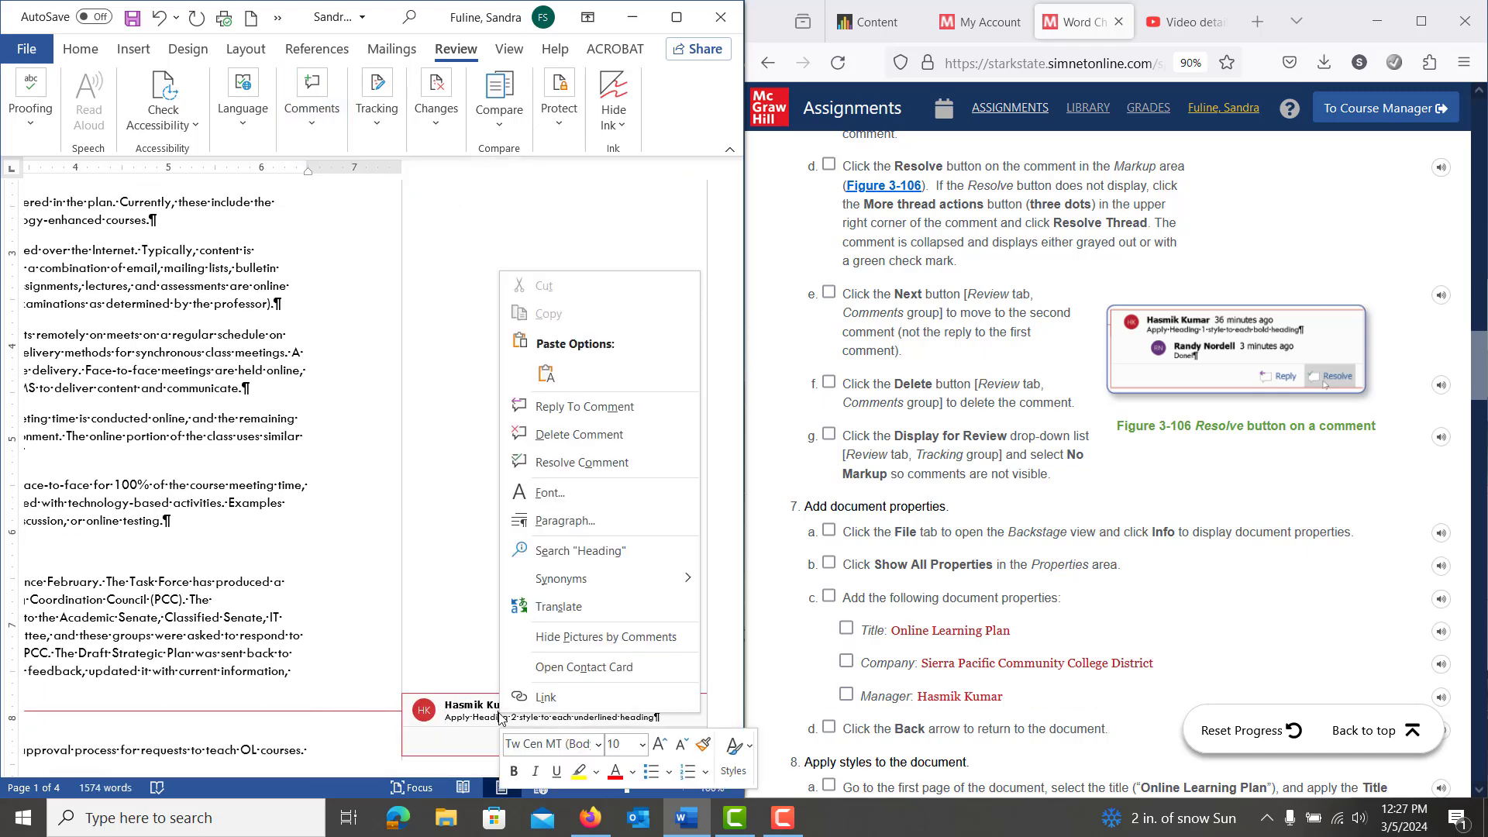
pyautogui.click(566, 436)
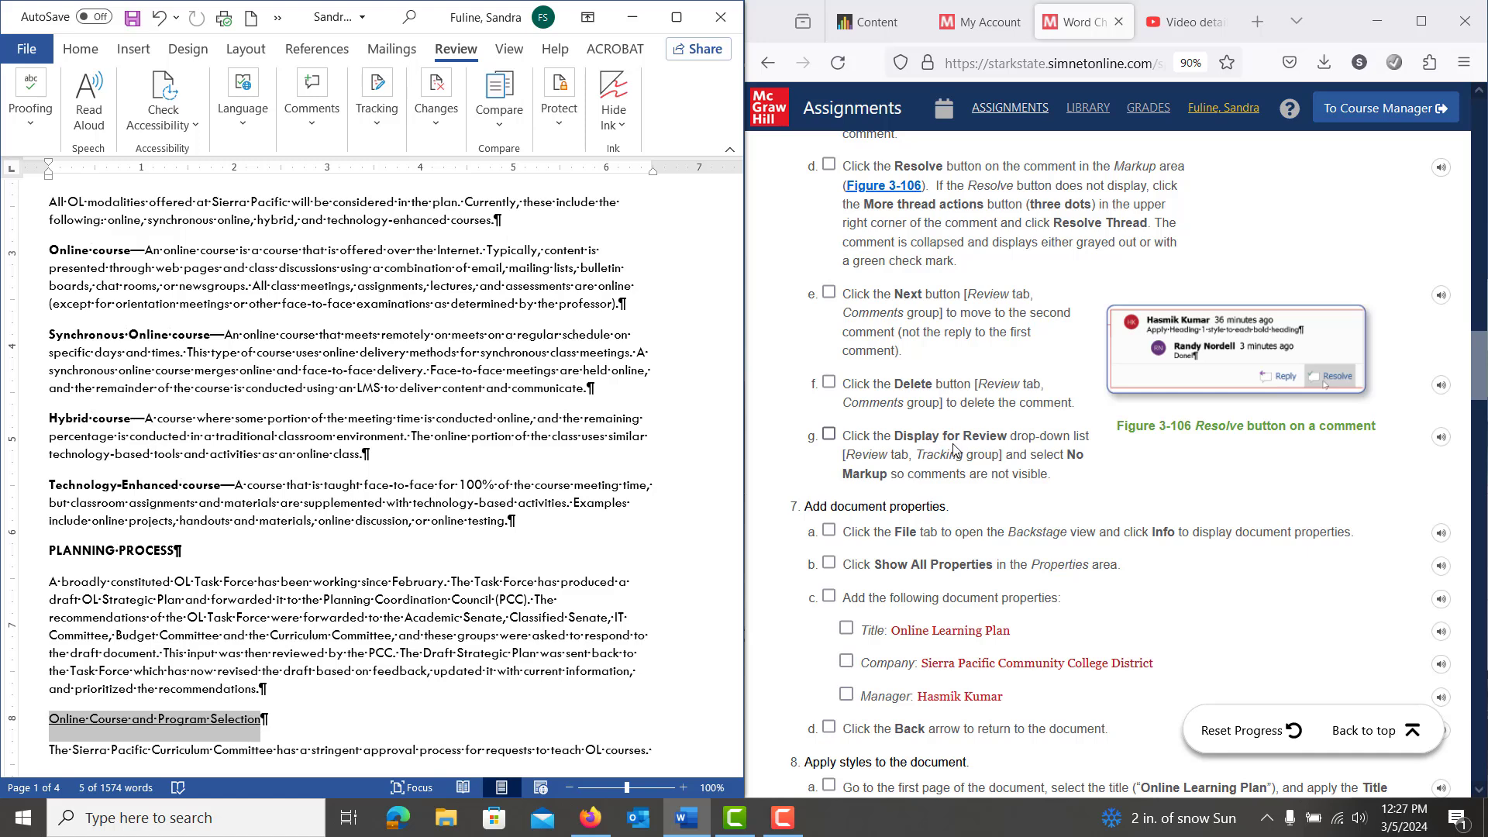
# Step: Set the document's display for review to No Markup
pyautogui.click(370, 123)
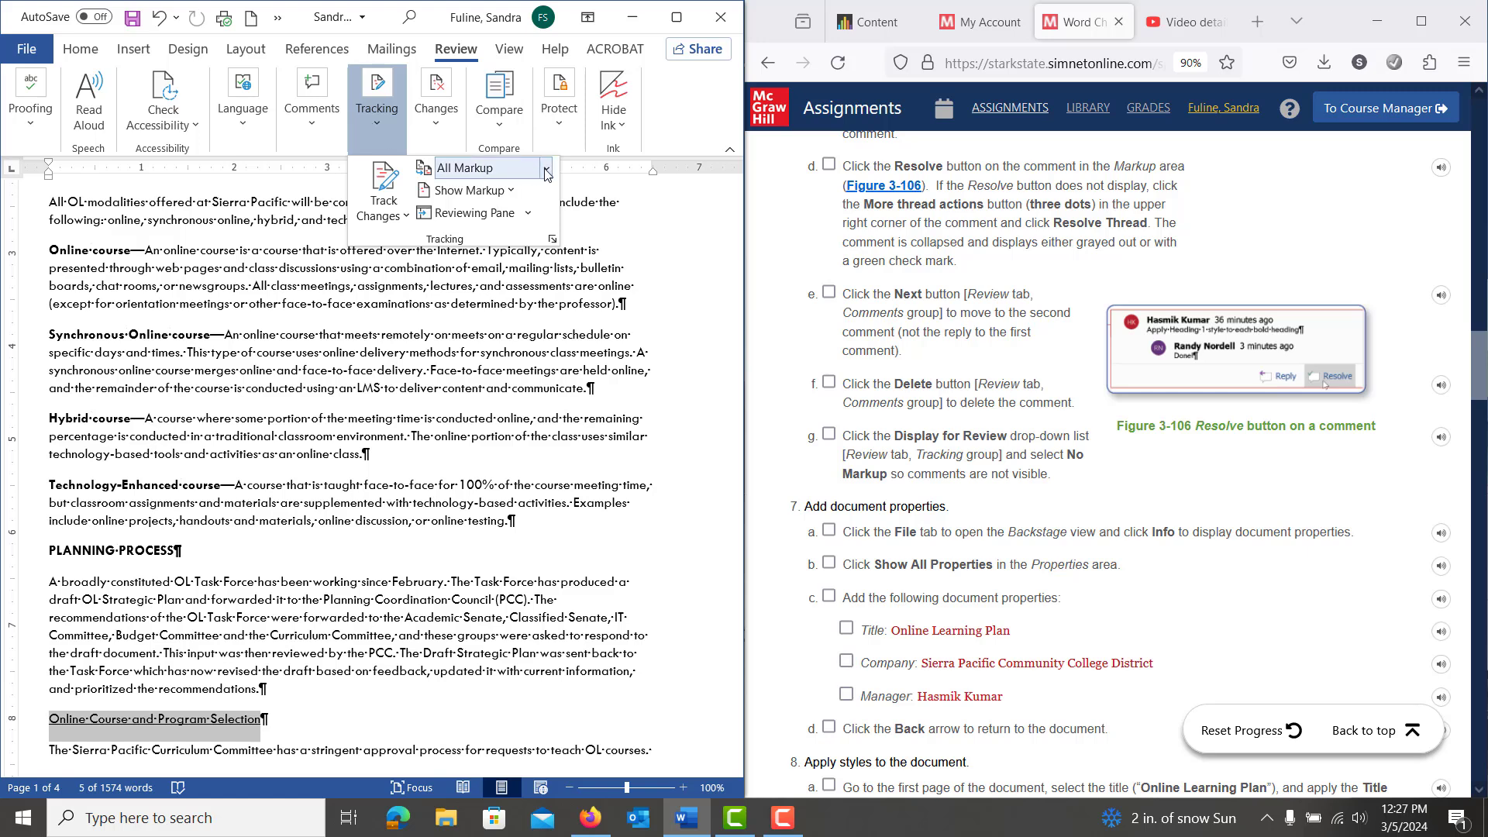
pyautogui.click(546, 168)
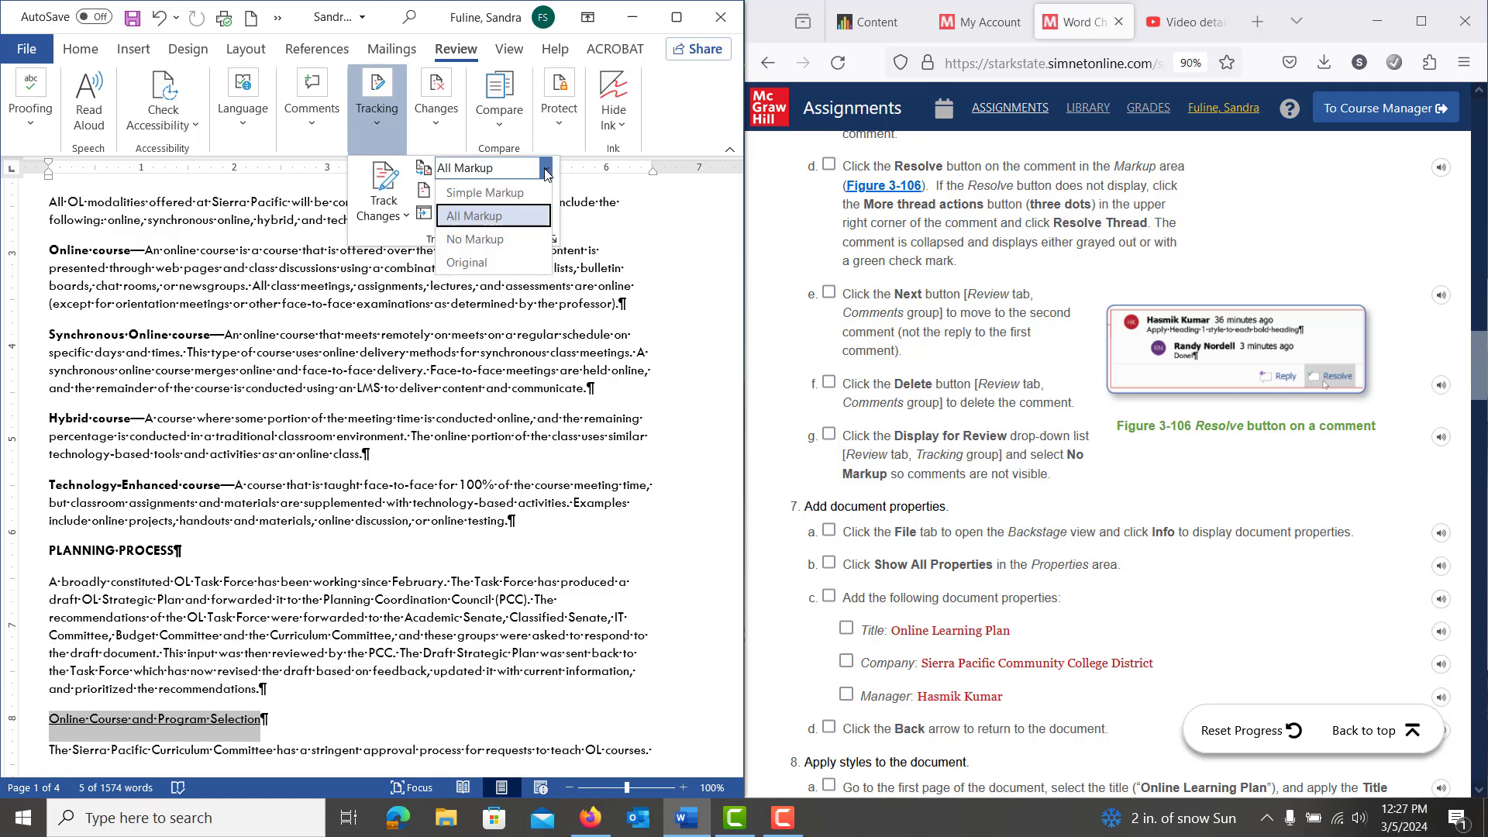
pyautogui.click(499, 240)
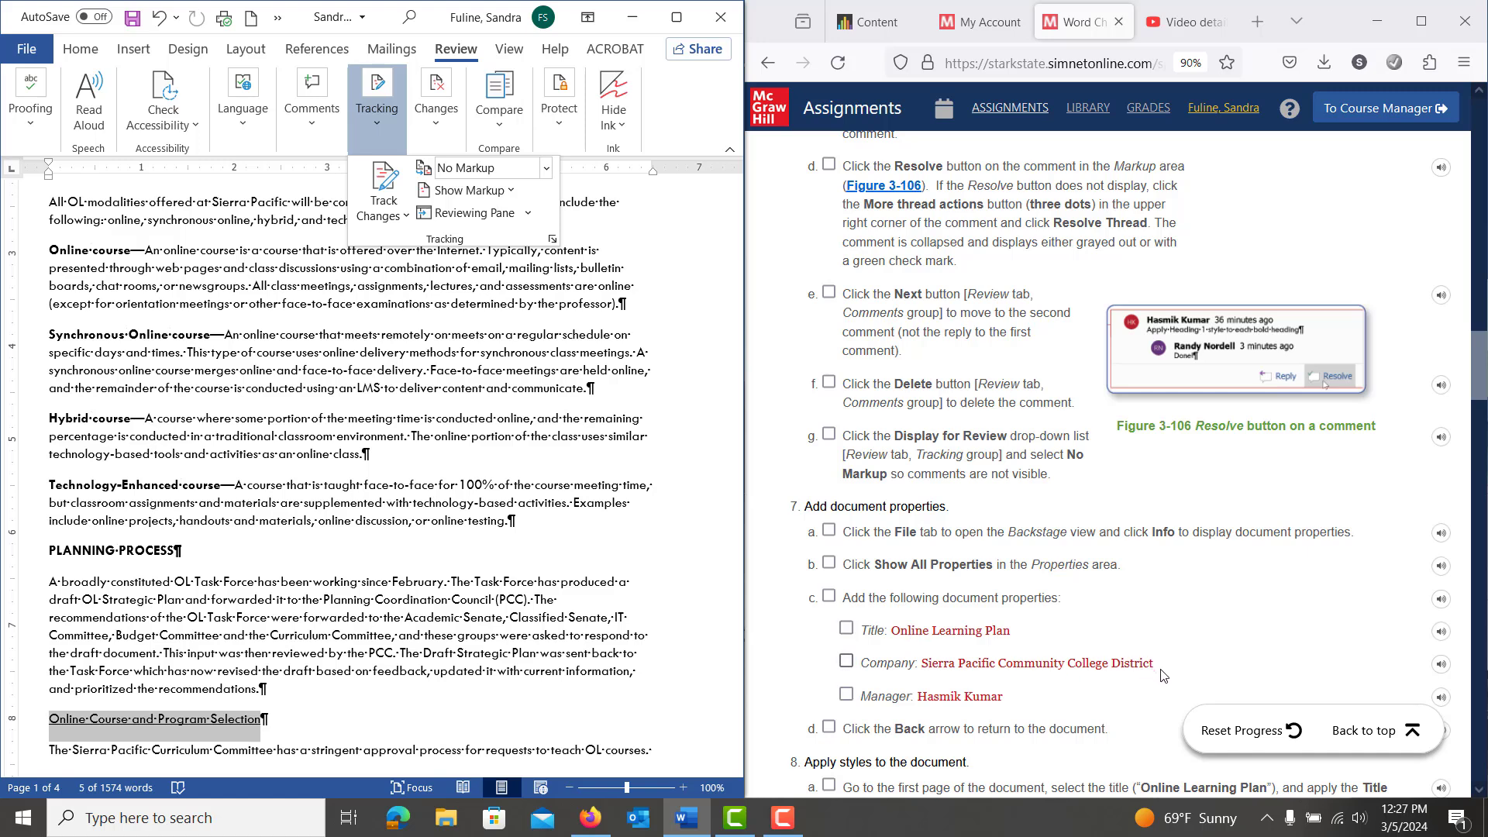
# Step: Set the document properties: title "Online Learning Plan", company "Sierra Pacific Community College District" copied from the instructions, and the manager's full name; return to the document
pyautogui.moveTo(1153, 672); pyautogui.dragTo(924, 674)
pyautogui.hotkey('ctrl', 'c')
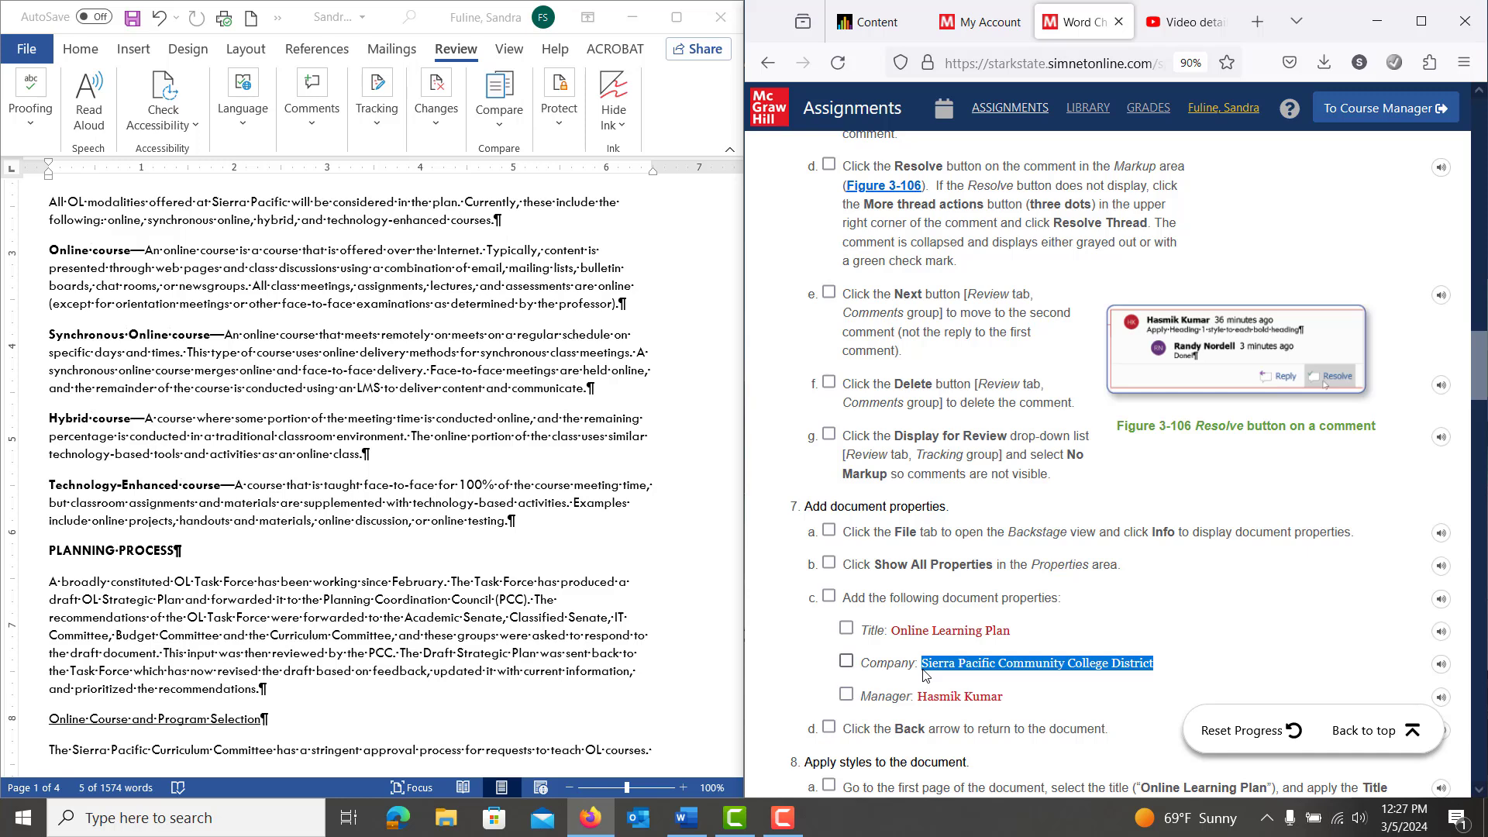
pyautogui.scroll(7, 493, 482)
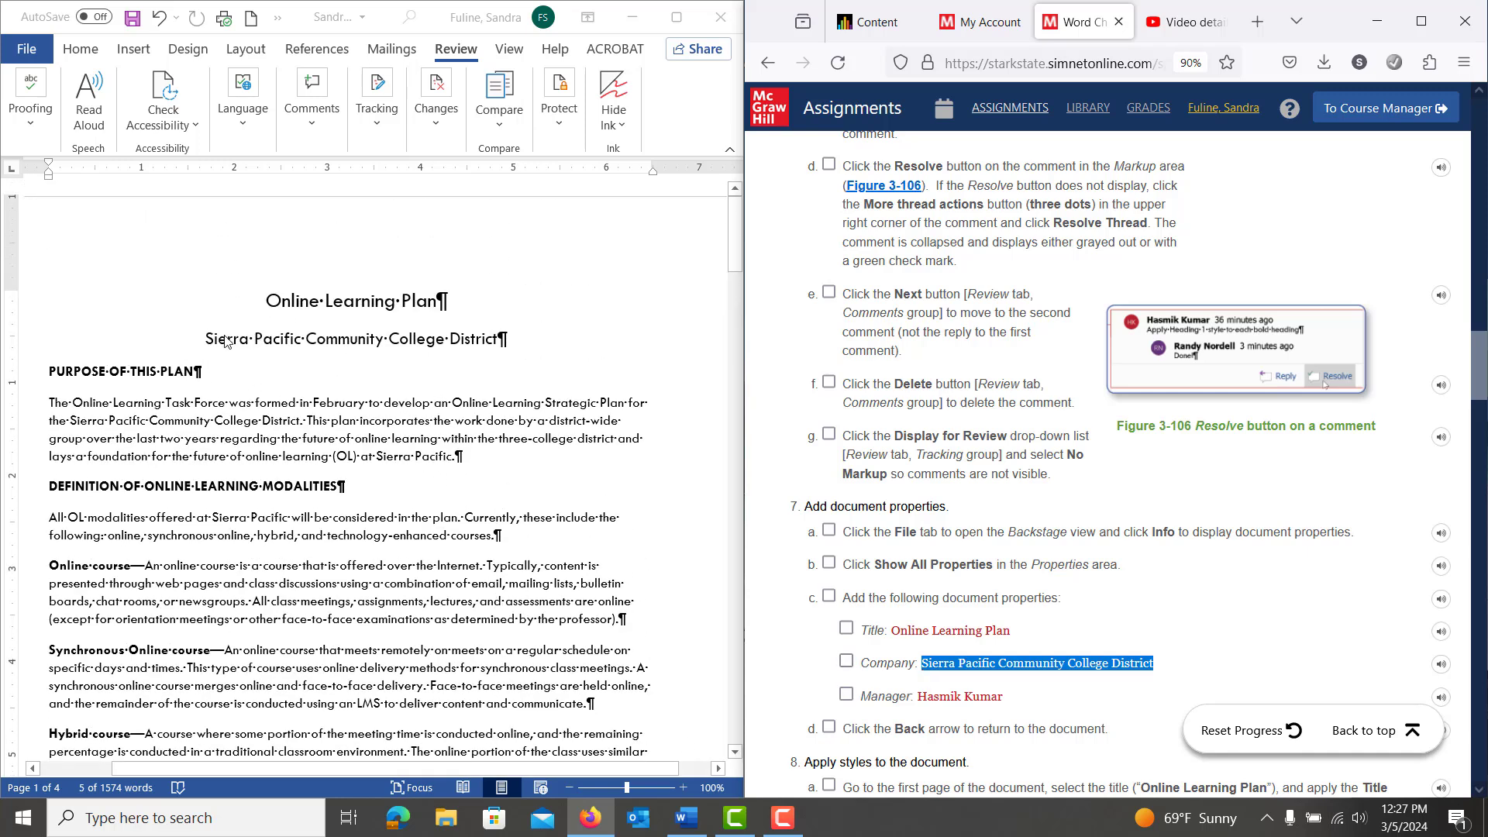
pyautogui.click(14, 49)
pyautogui.click(14, 51)
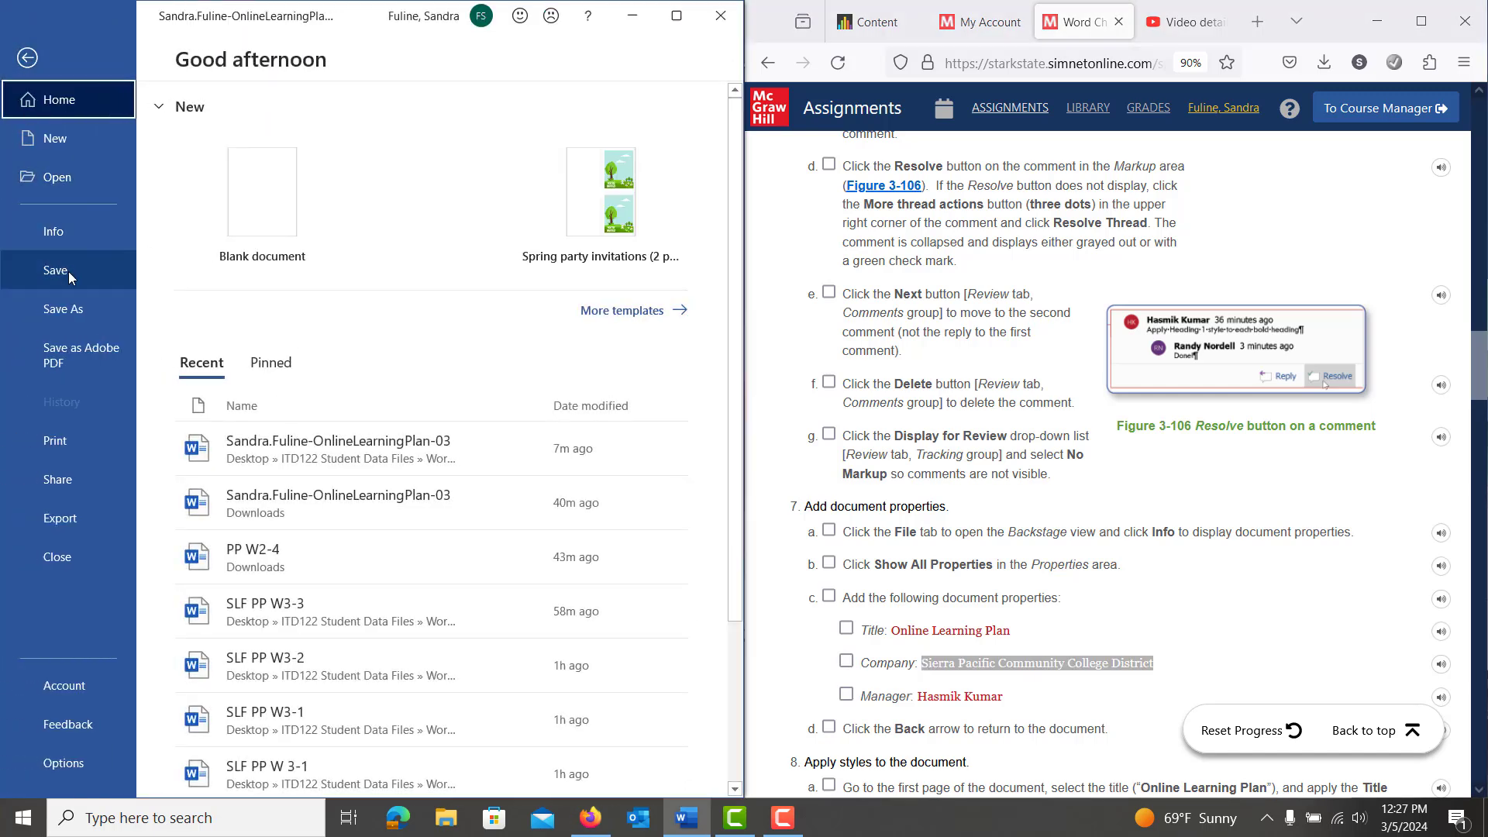
pyautogui.click(41, 233)
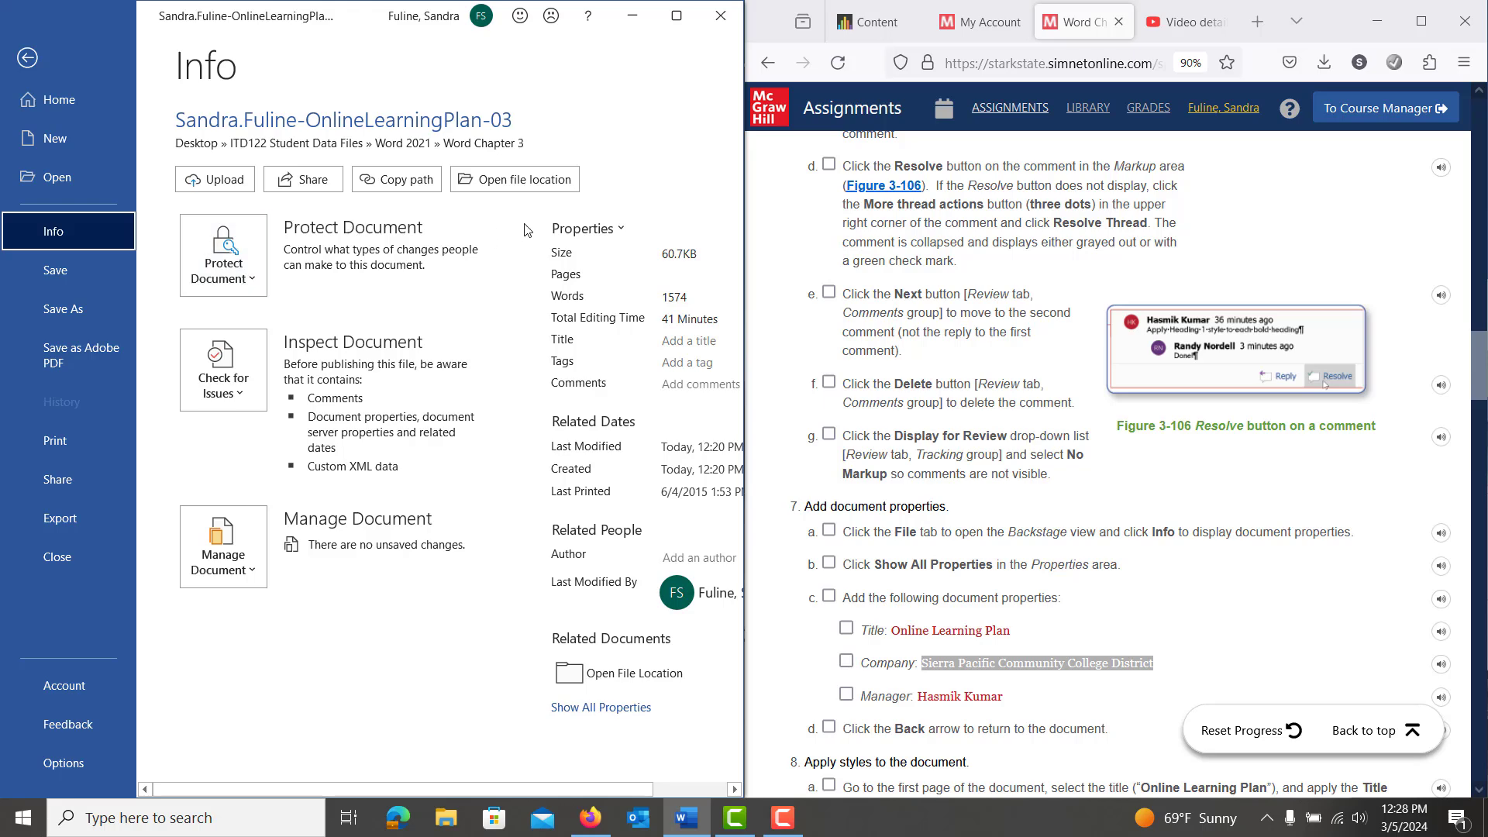
pyautogui.click(587, 228)
pyautogui.click(593, 283)
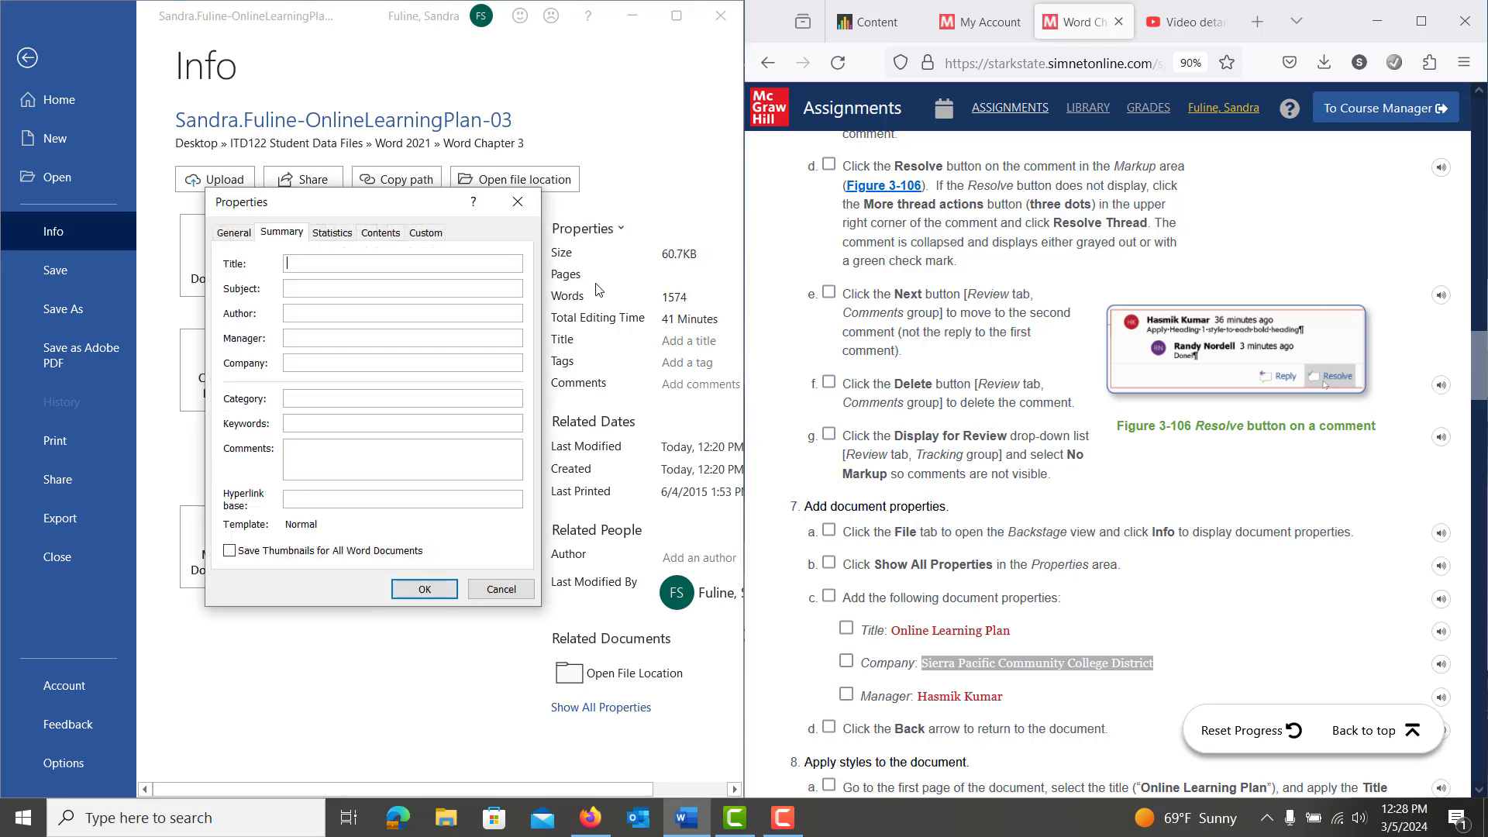
pyautogui.click(347, 359)
pyautogui.hotkey('ctrl', 'v')
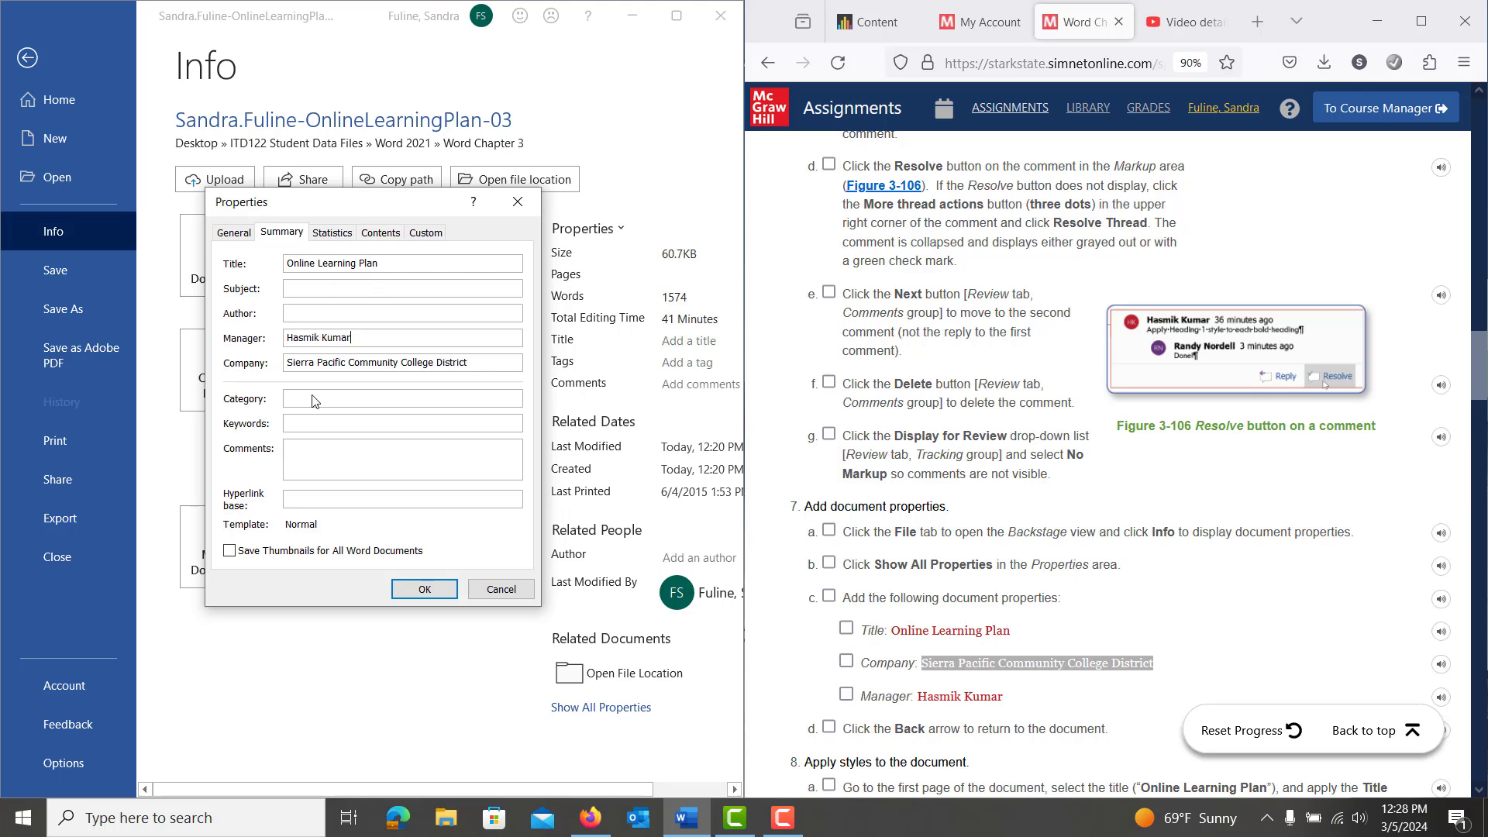
pyautogui.click(423, 589)
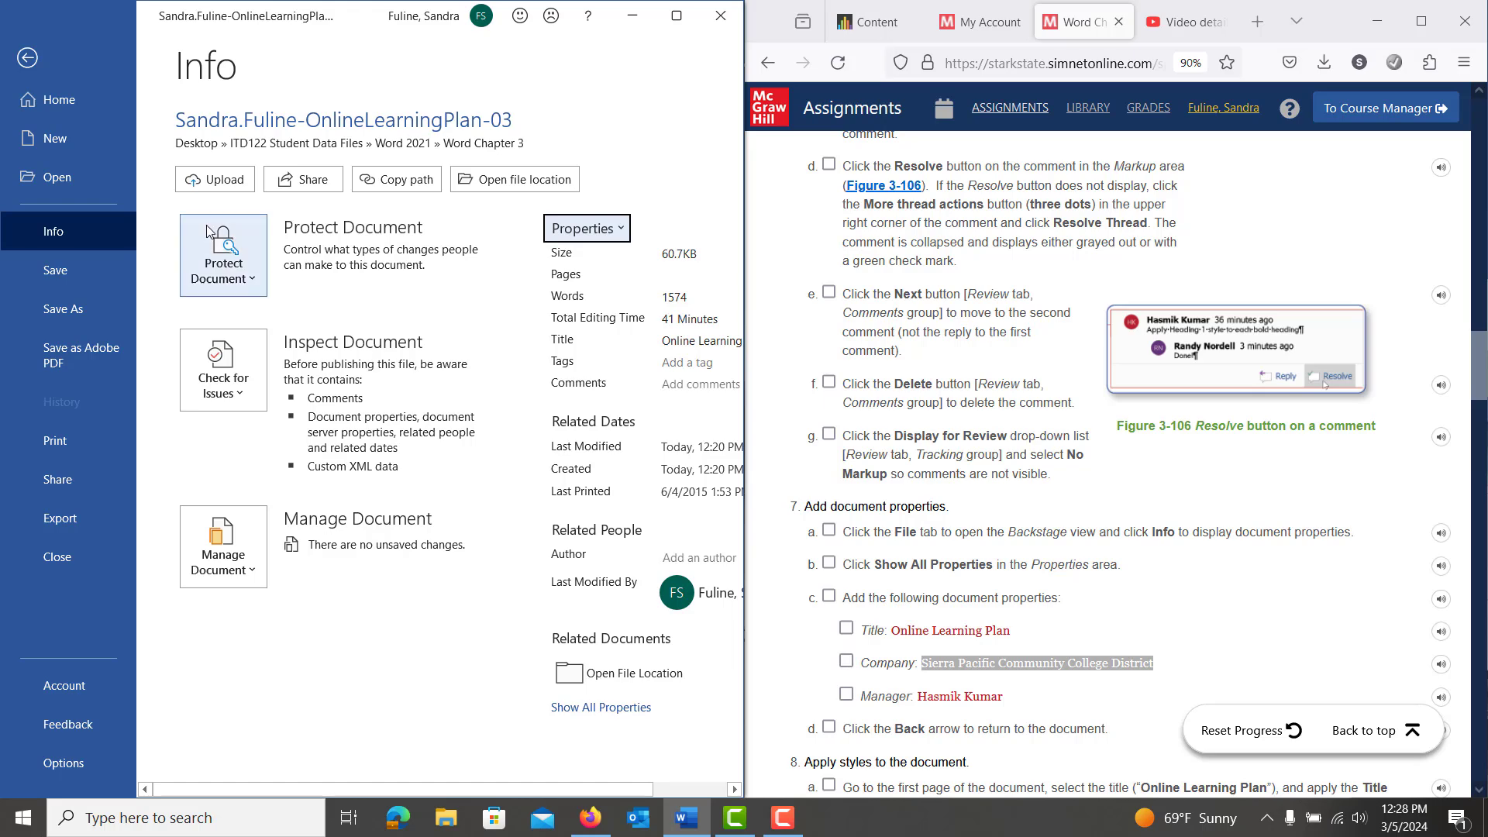
pyautogui.click(24, 64)
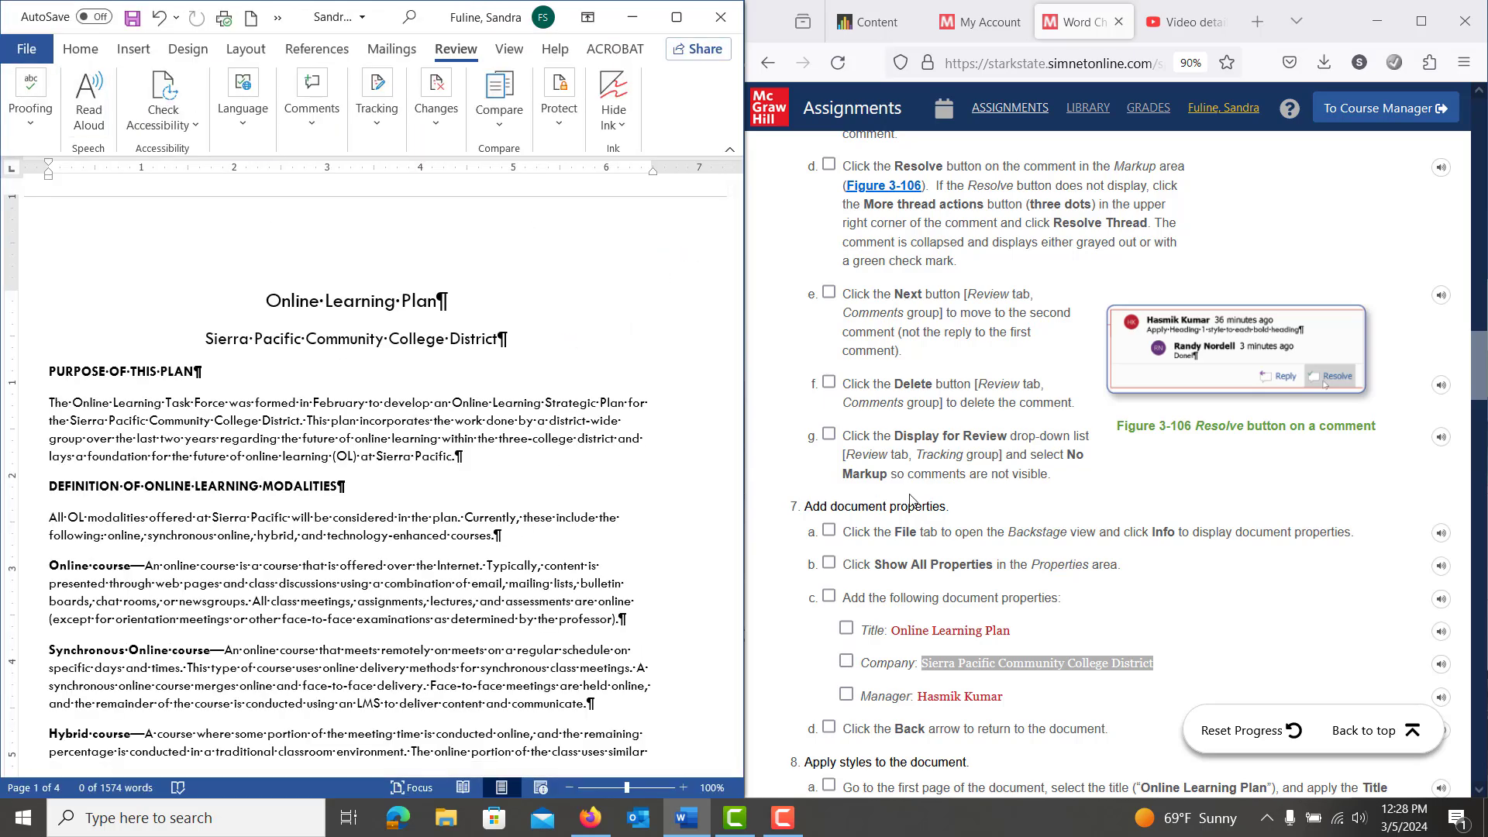
# Step: Apply the Title style to the "Online Learning Plan" title on the first page
pyautogui.scroll(-5, 973, 531)
pyautogui.scroll(-2, 971, 530)
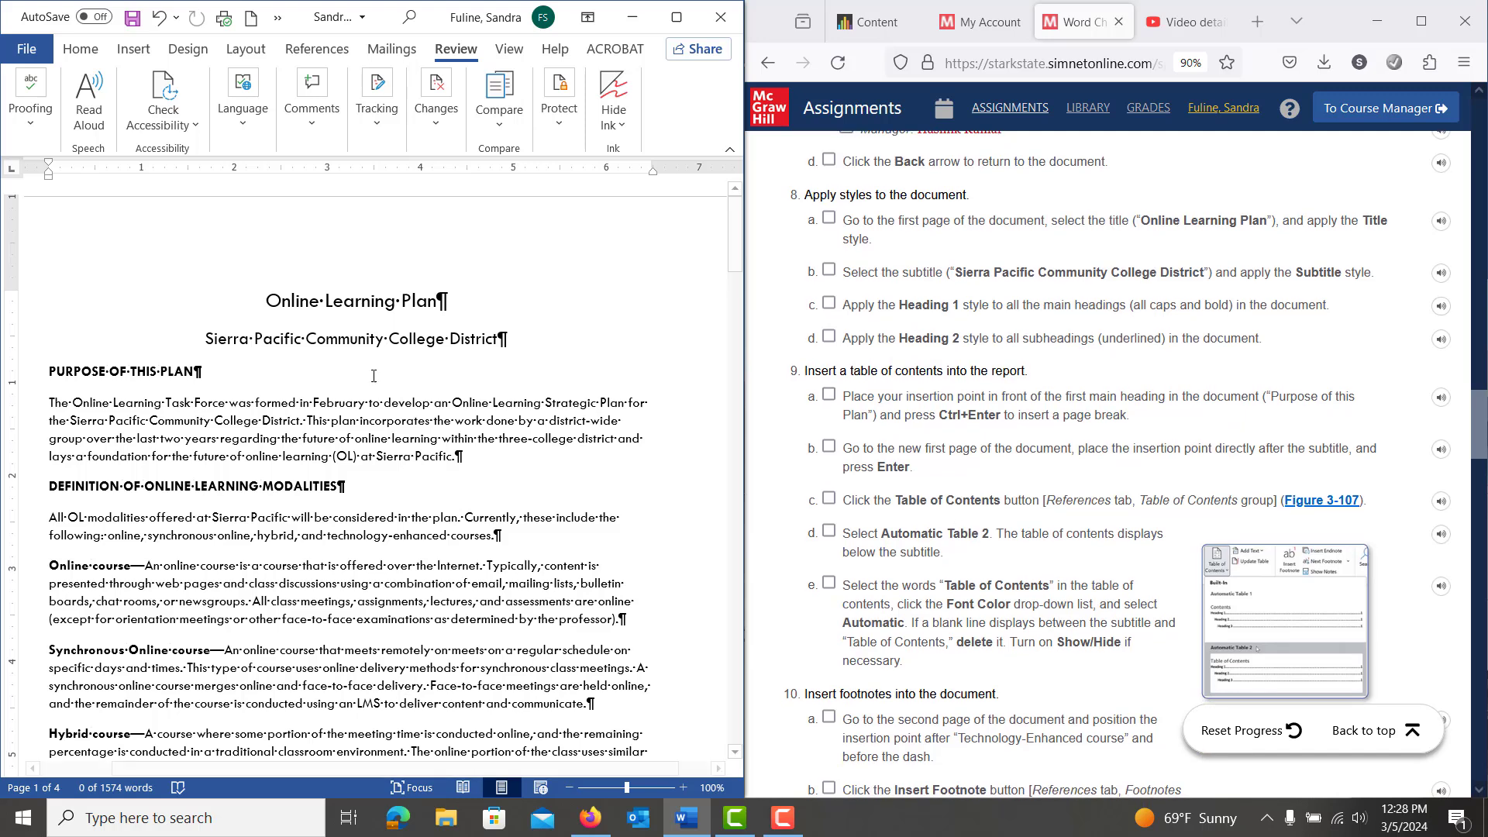
pyautogui.tripleClick(411, 300)
pyautogui.click(80, 48)
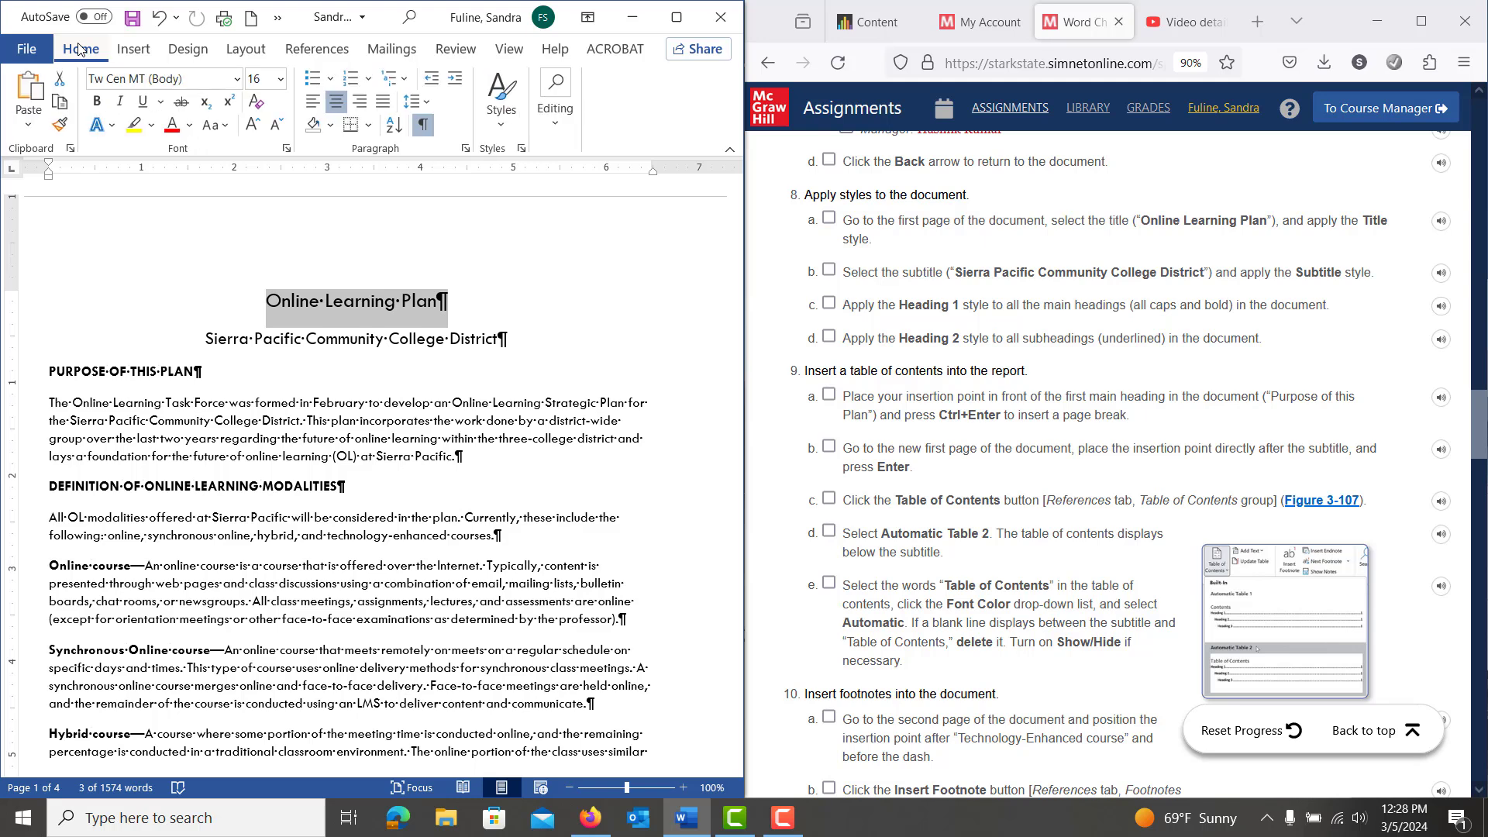
pyautogui.click(517, 121)
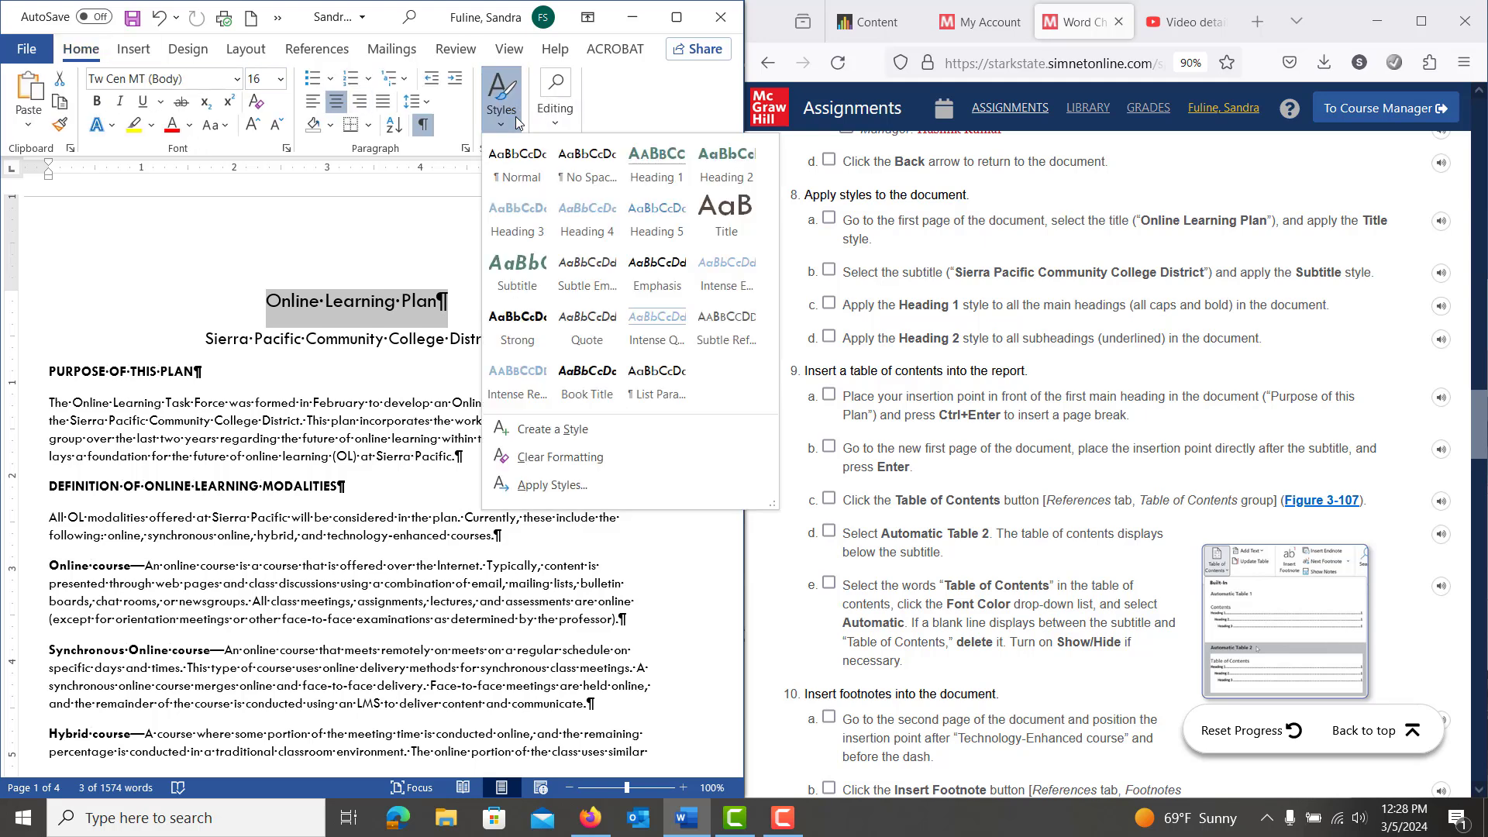
pyautogui.click(734, 215)
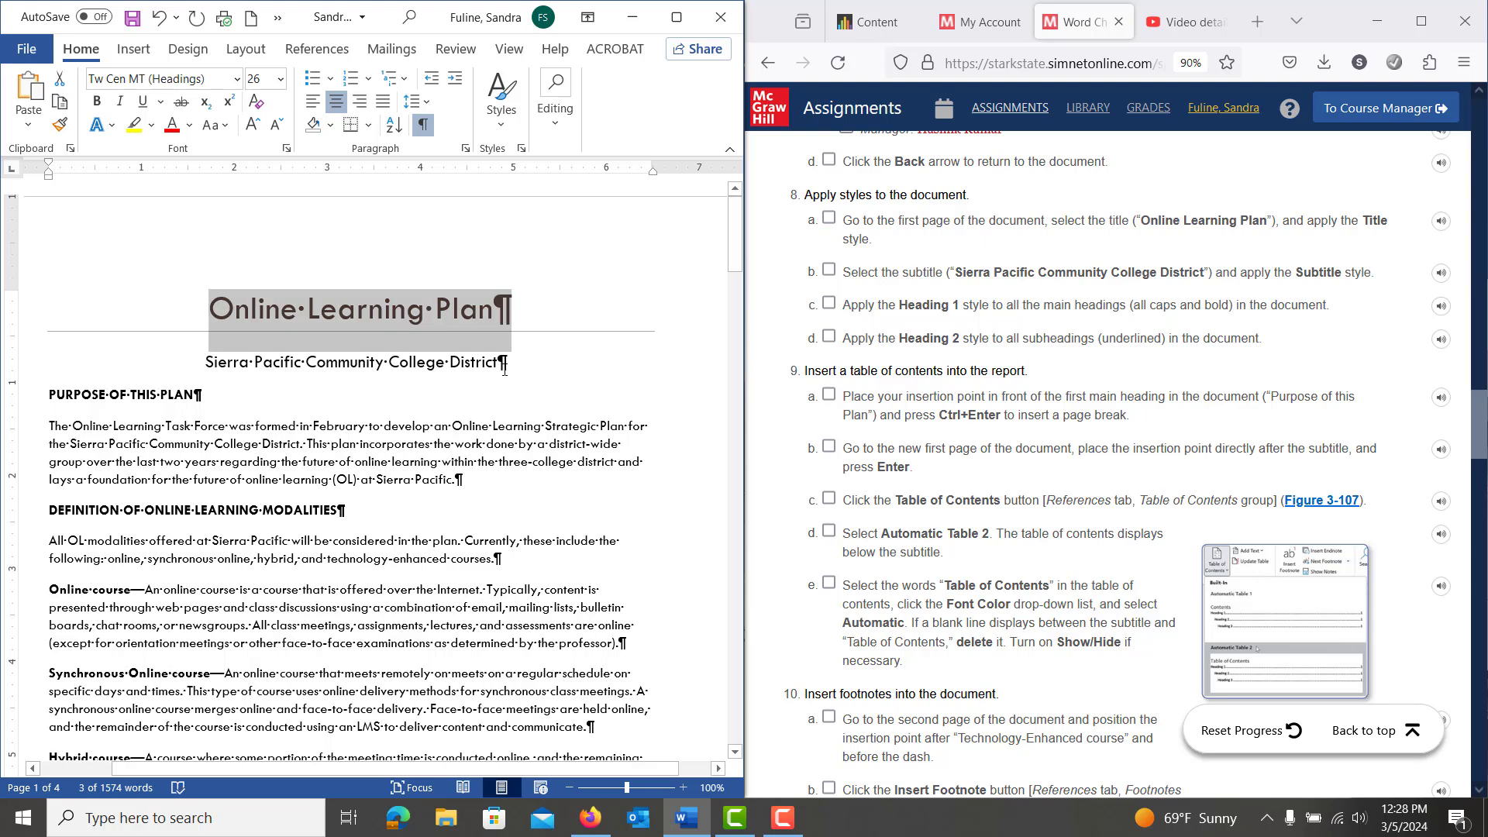
# Step: Apply the Subtitle style to "Sierra Pacific Community College District" below the title
pyautogui.moveTo(504, 370); pyautogui.dragTo(208, 365)
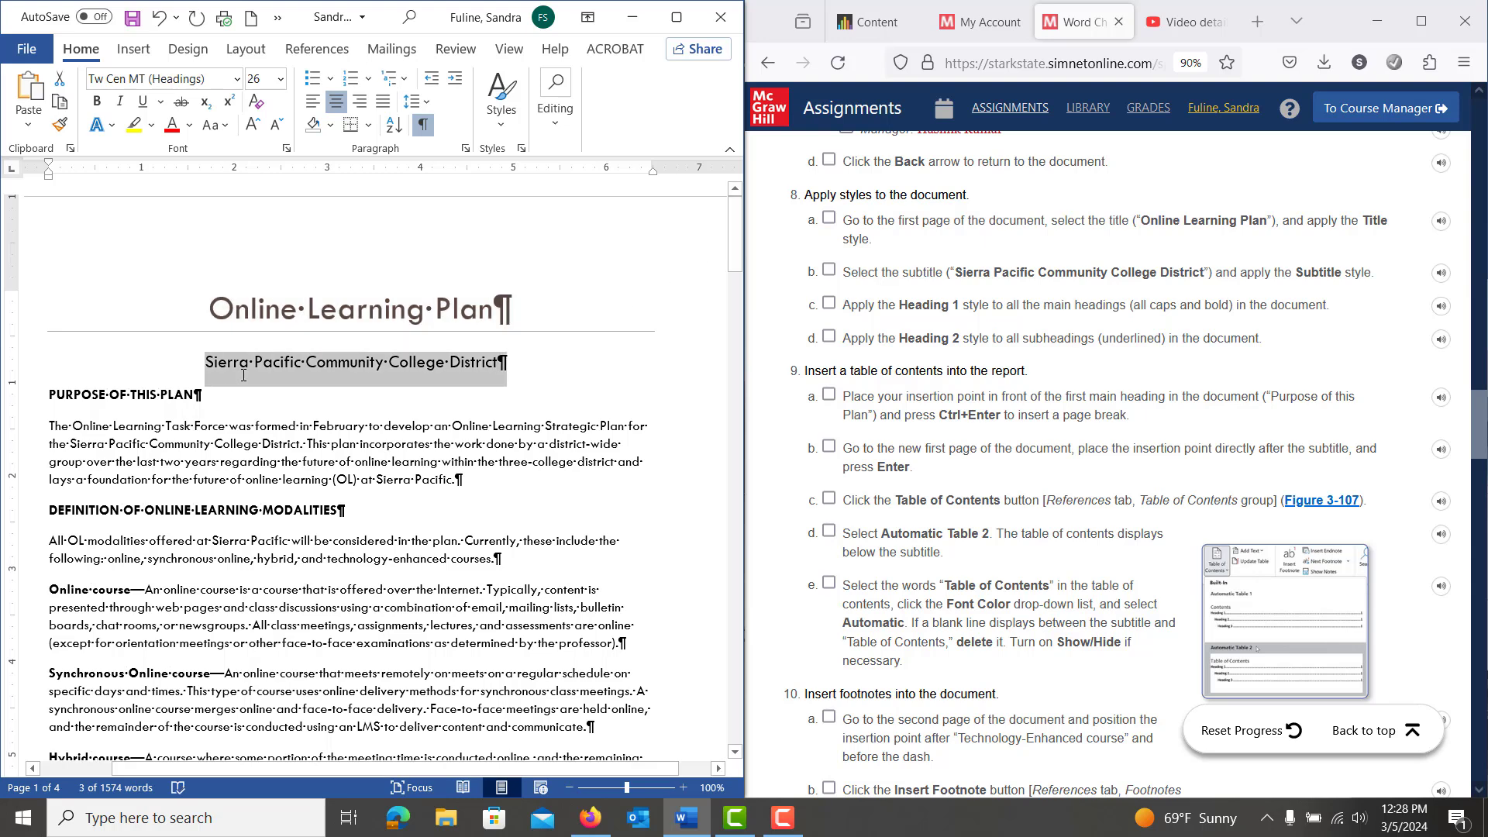
pyautogui.click(496, 114)
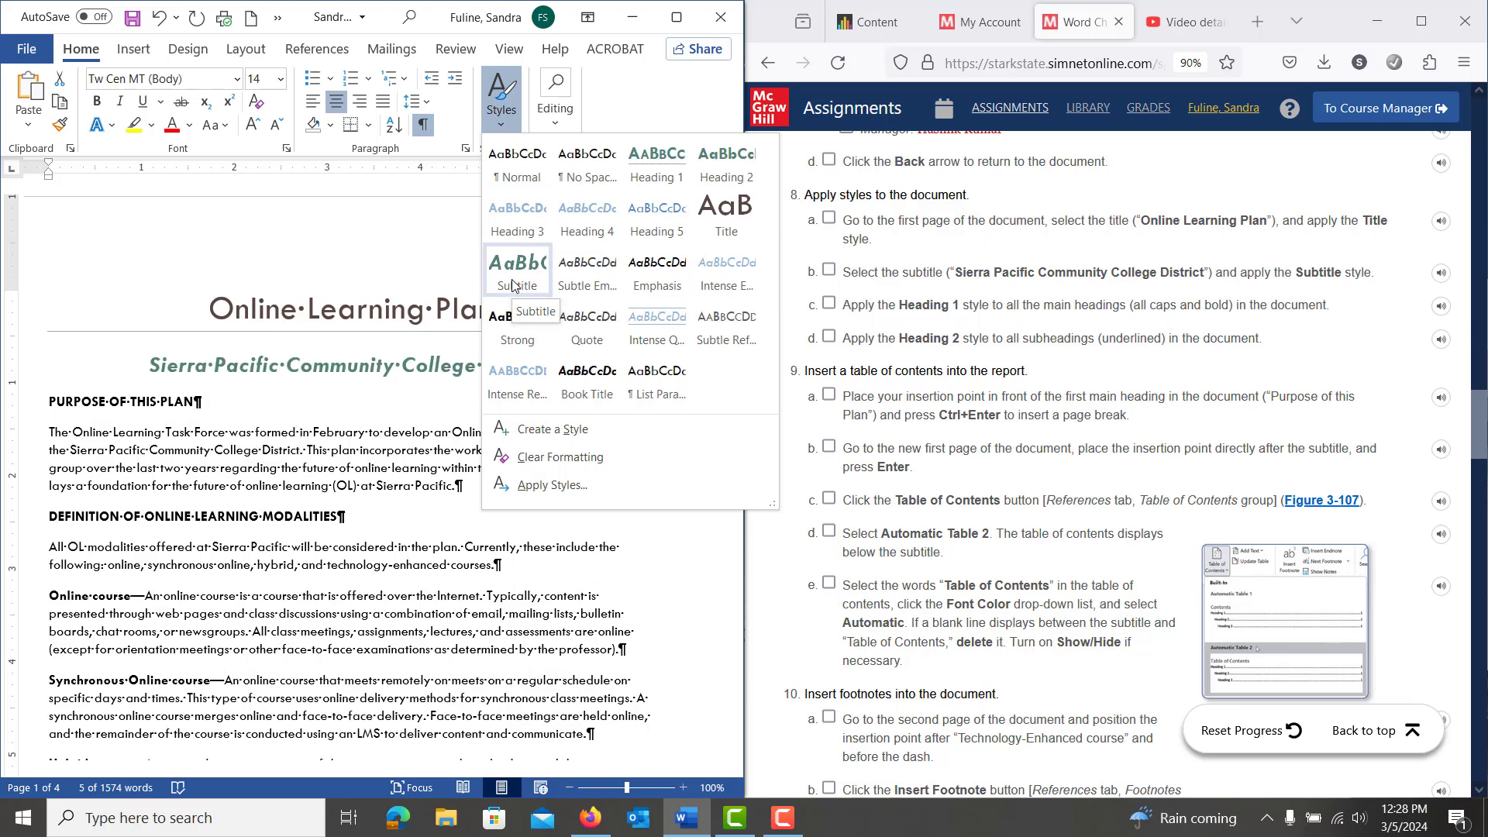
pyautogui.click(512, 279)
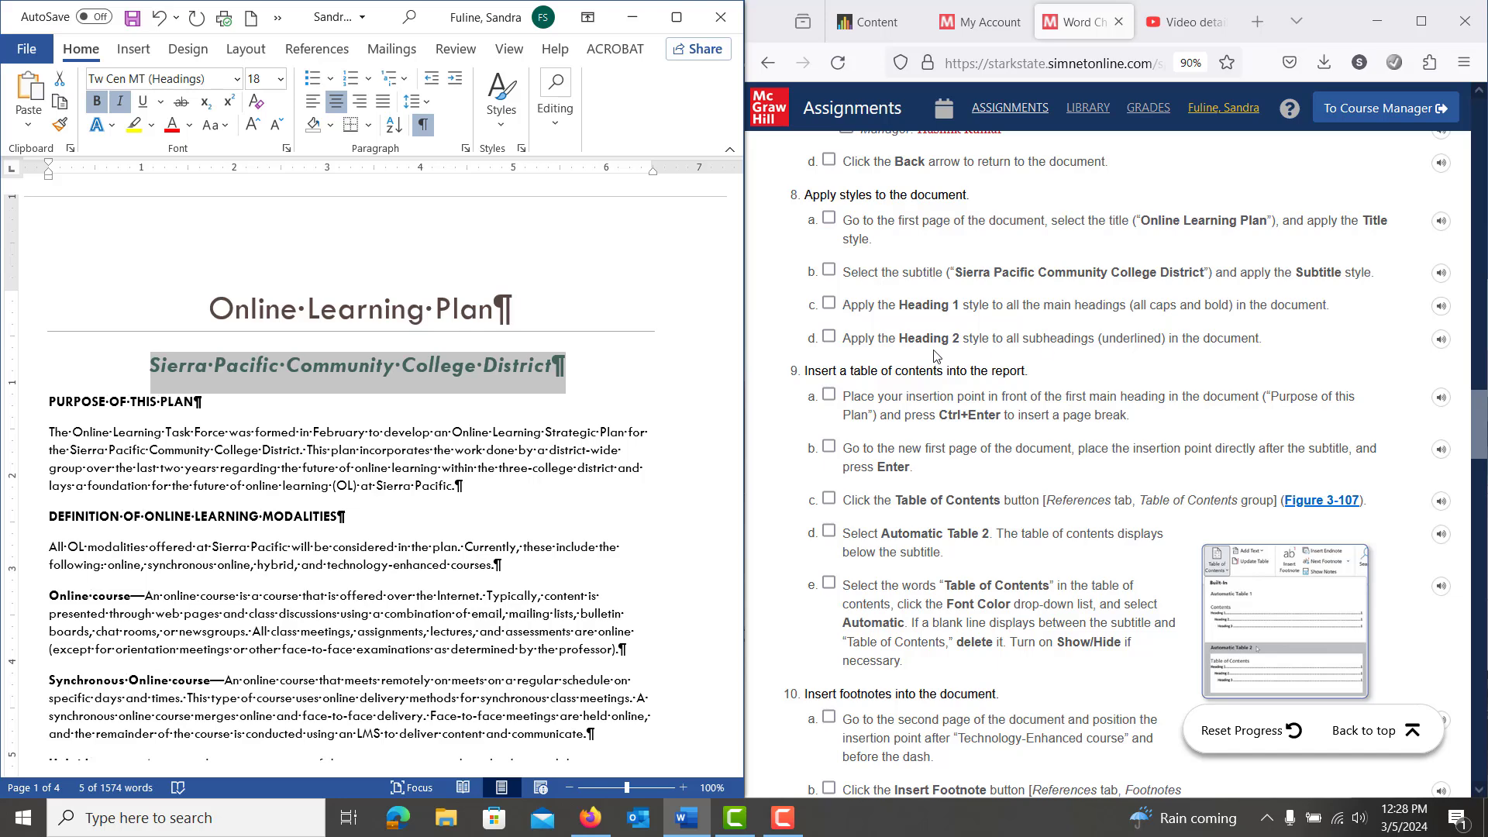
# Step: Maximize the document window and display multiple pages side by side
pyautogui.doubleClick(432, 21)
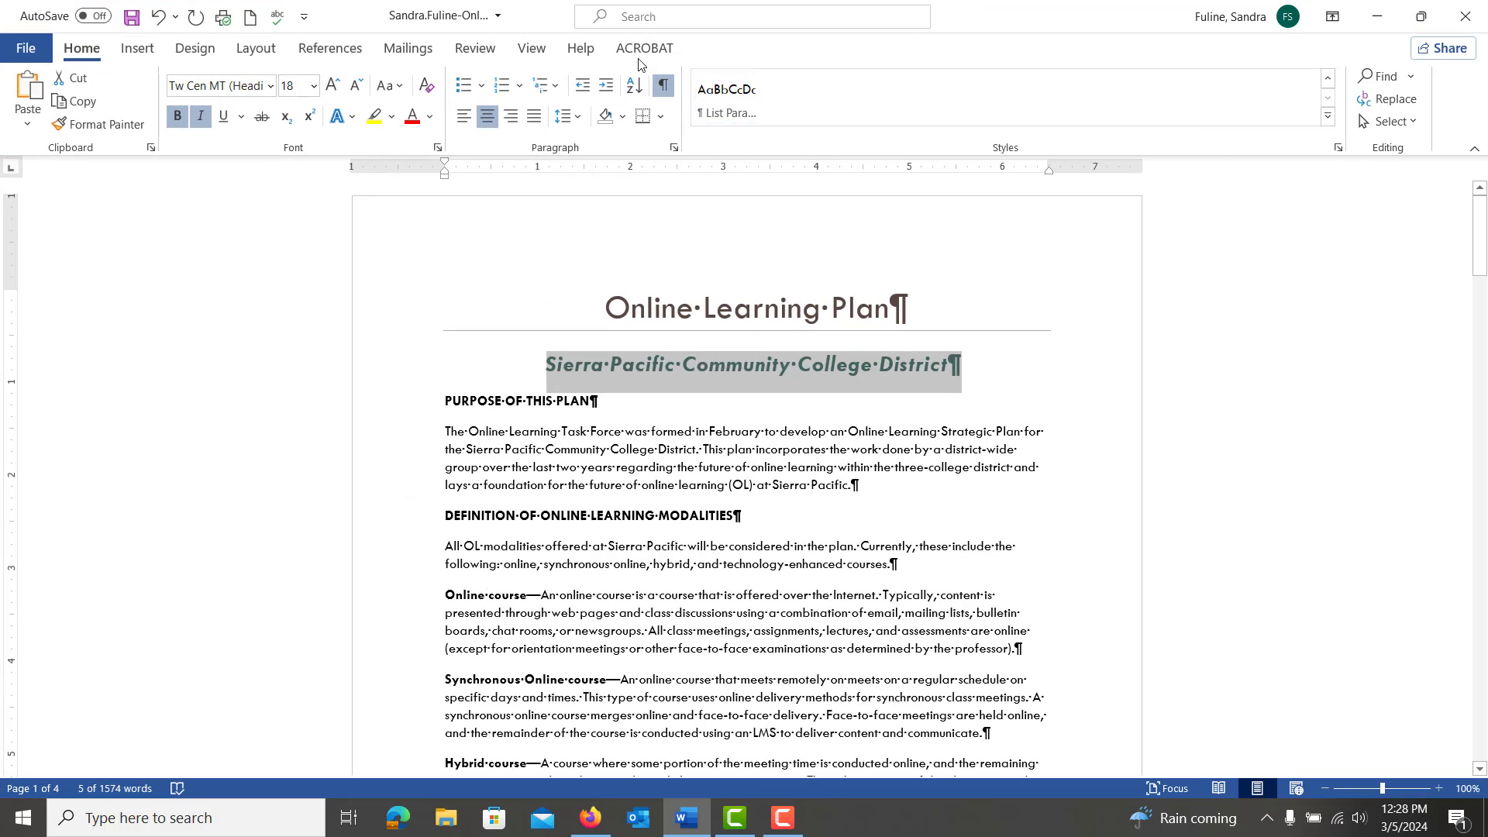
pyautogui.click(532, 48)
pyautogui.click(668, 99)
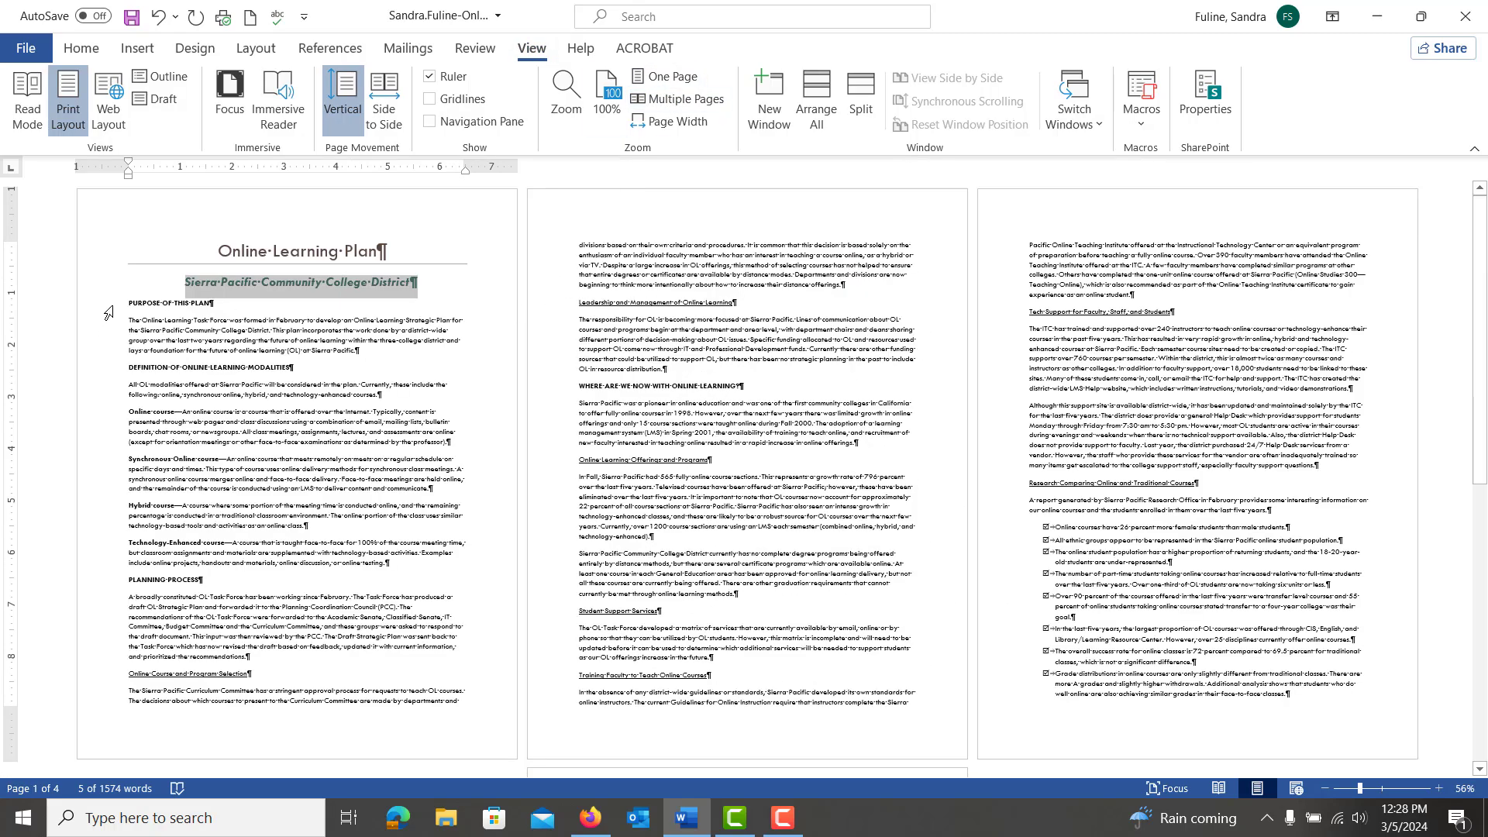
# Step: Apply the Heading 1 style to the main headings on purpose, definition of online learning modalities, planning process, and "Where Are We Now with Online Learning?"
pyautogui.click(107, 304)
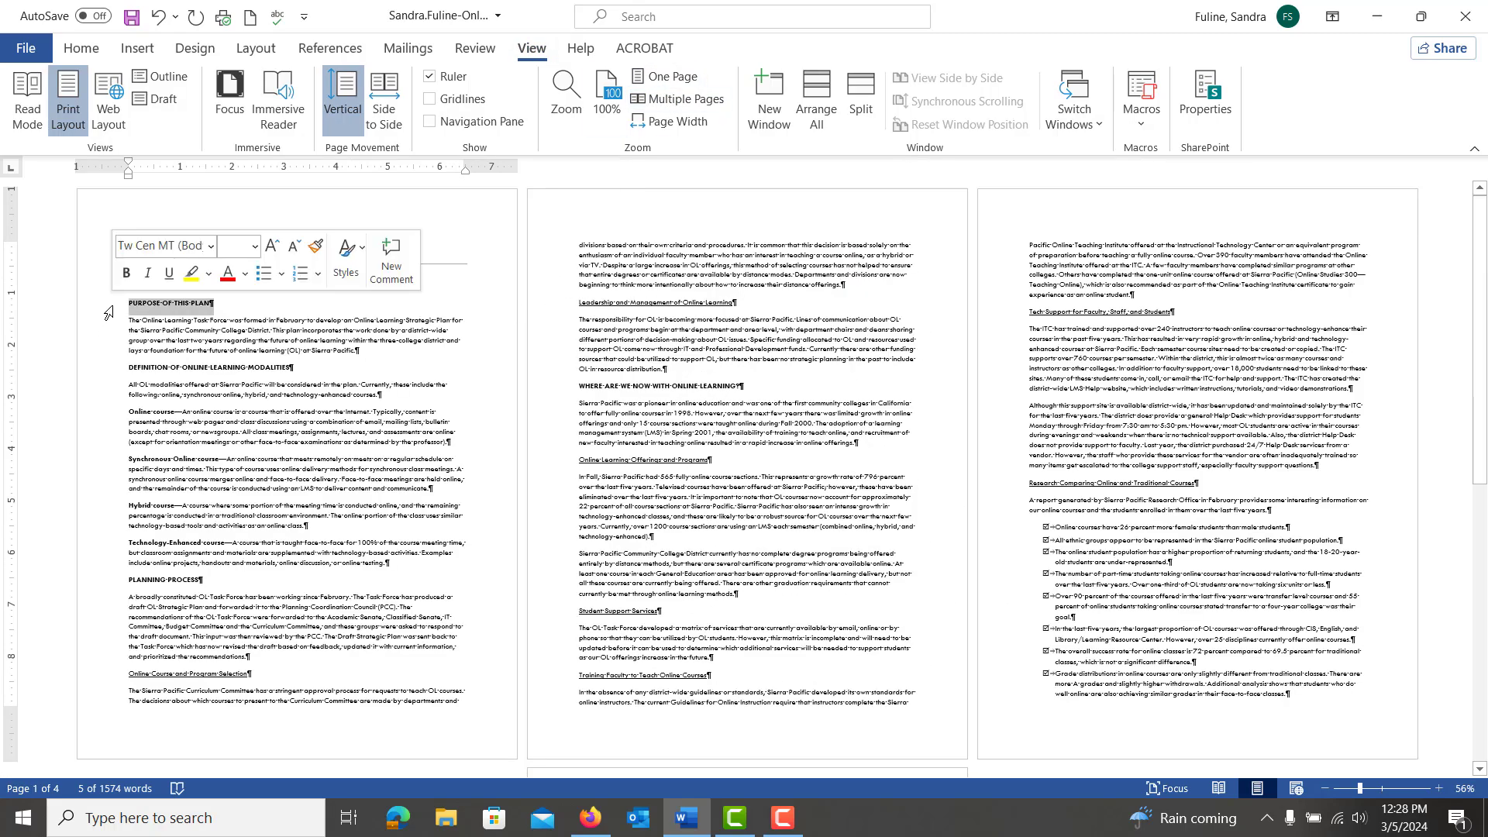
pyautogui.keyDown('ctrl'); pyautogui.click(104, 369); pyautogui.keyUp('ctrl')
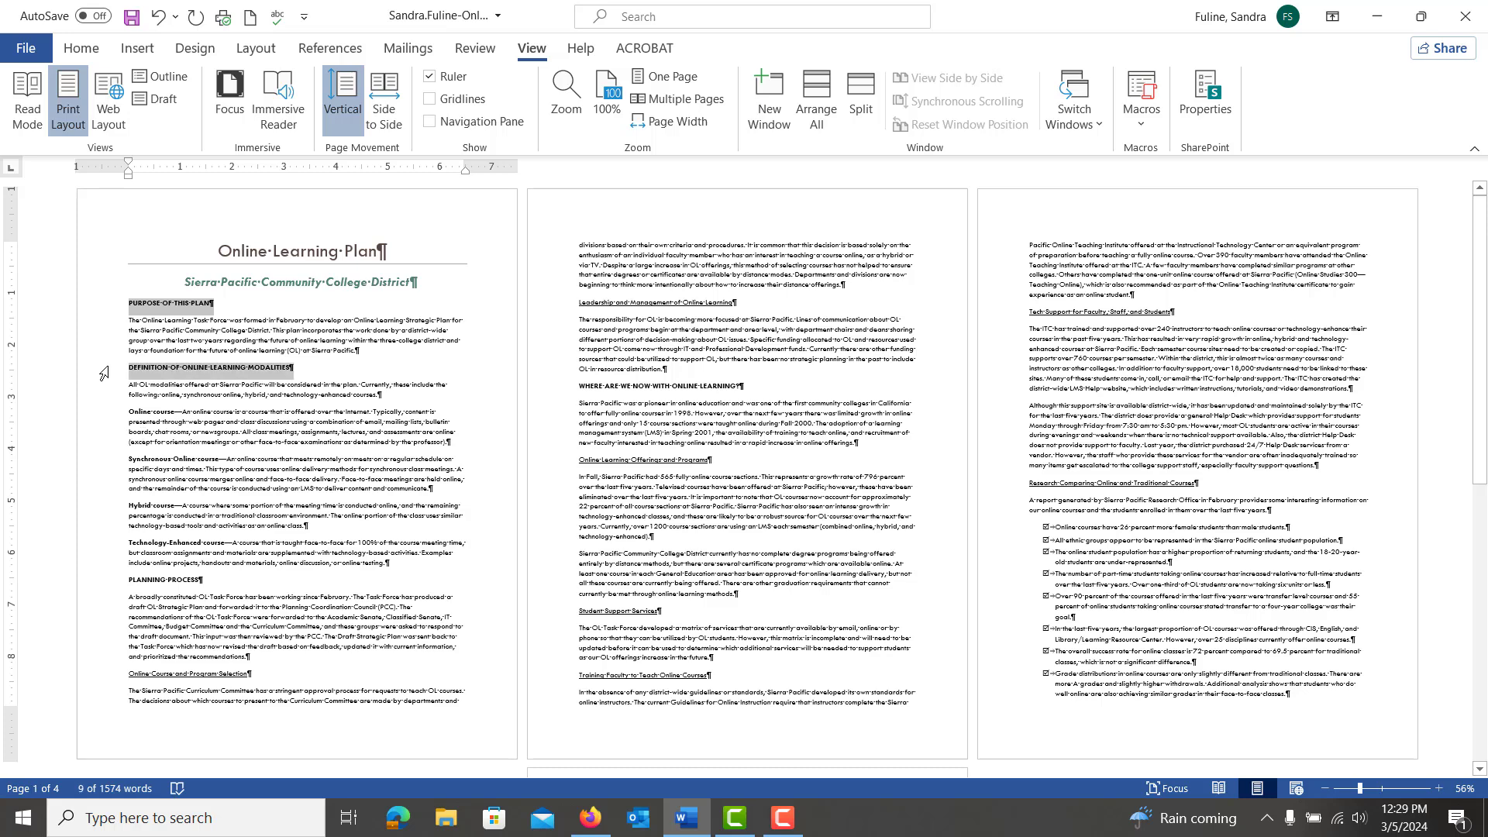
pyautogui.keyDown('ctrl'); pyautogui.click(107, 583); pyautogui.keyUp('ctrl')
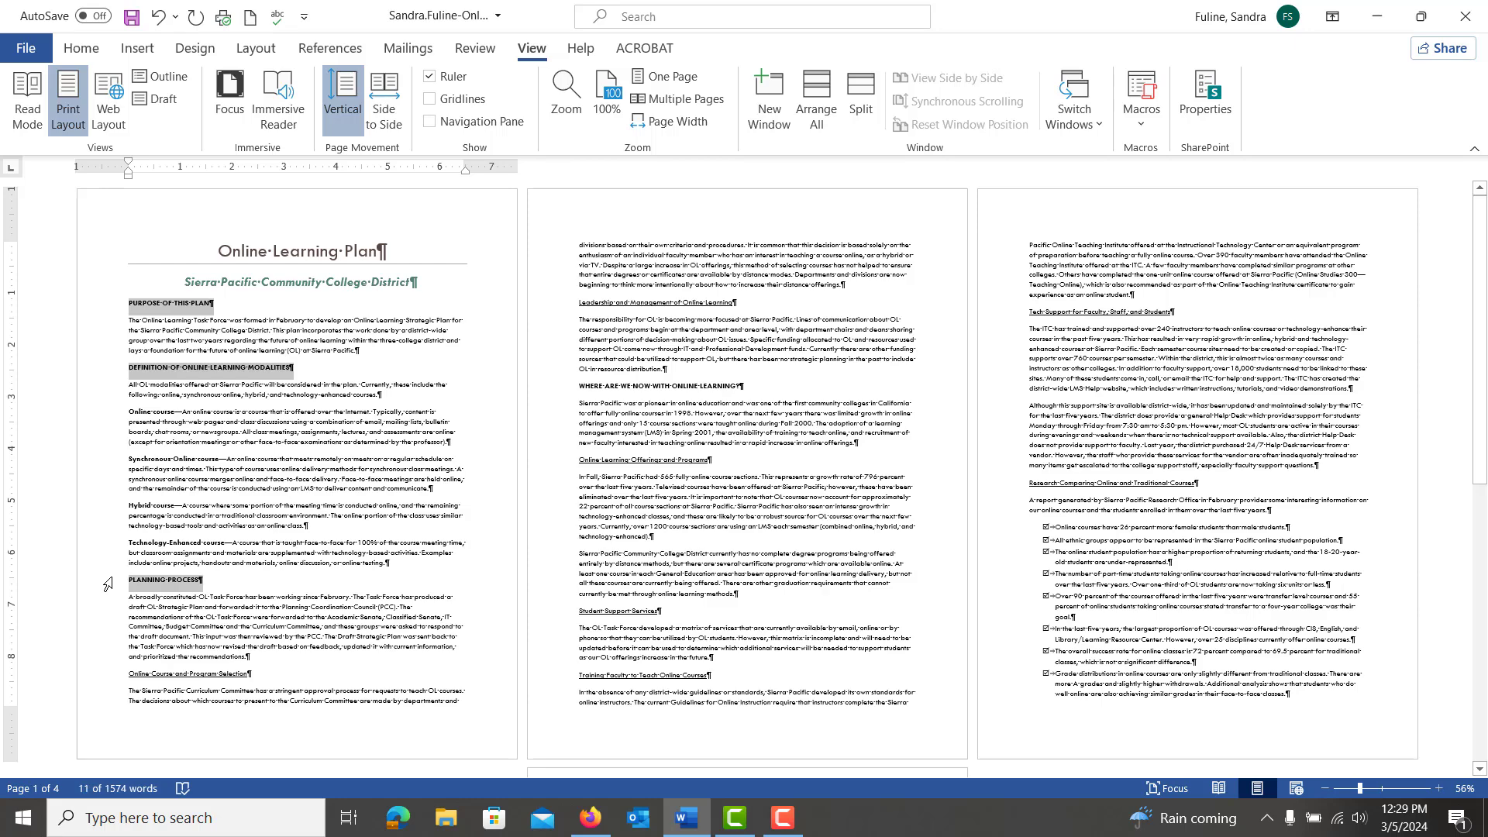
pyautogui.keyDown('ctrl'); pyautogui.click(558, 392); pyautogui.keyUp('ctrl')
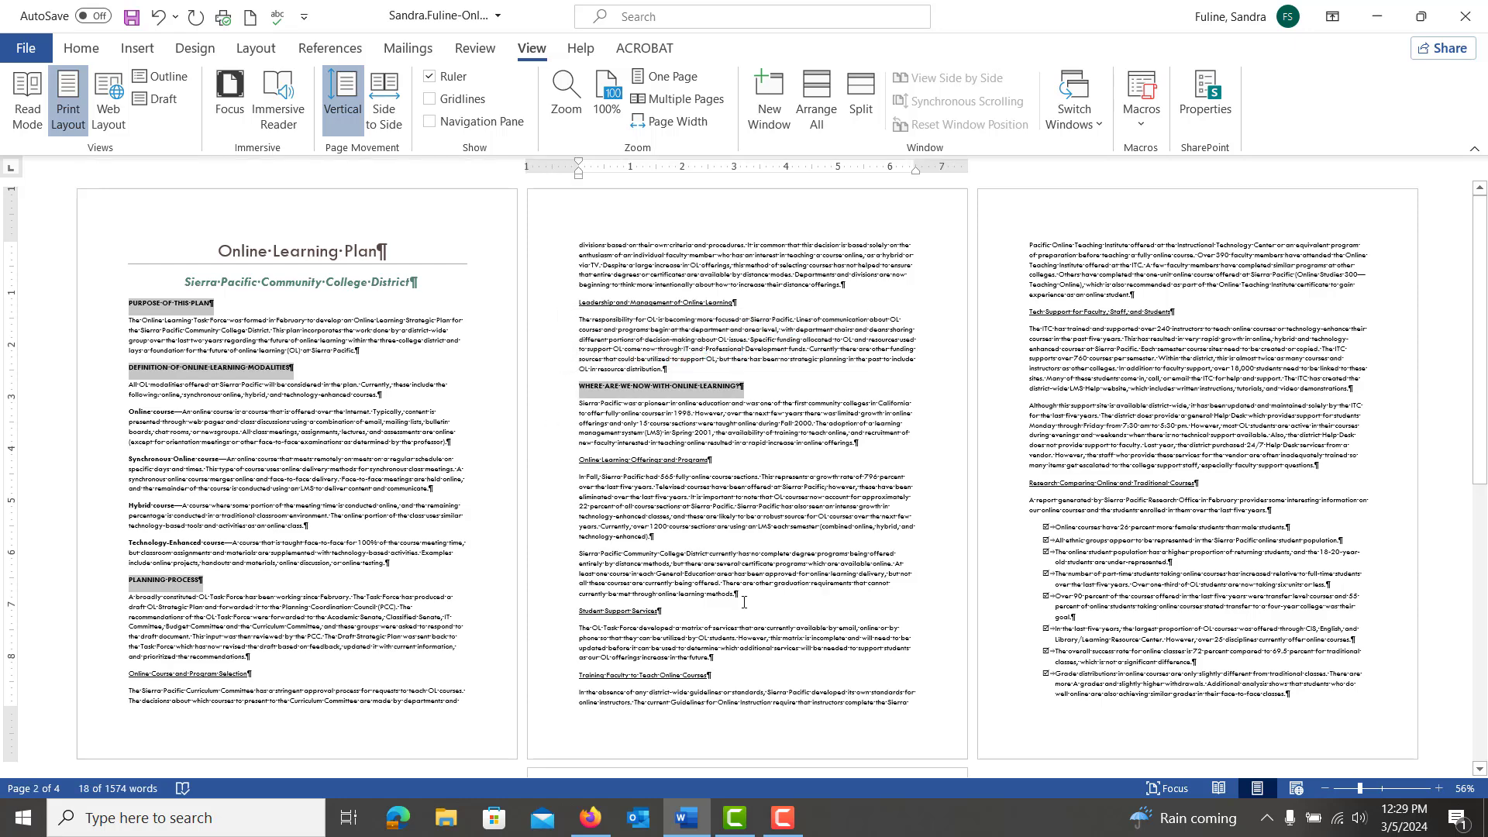
pyautogui.scroll(-5, 744, 602)
pyautogui.scroll(5, 744, 602)
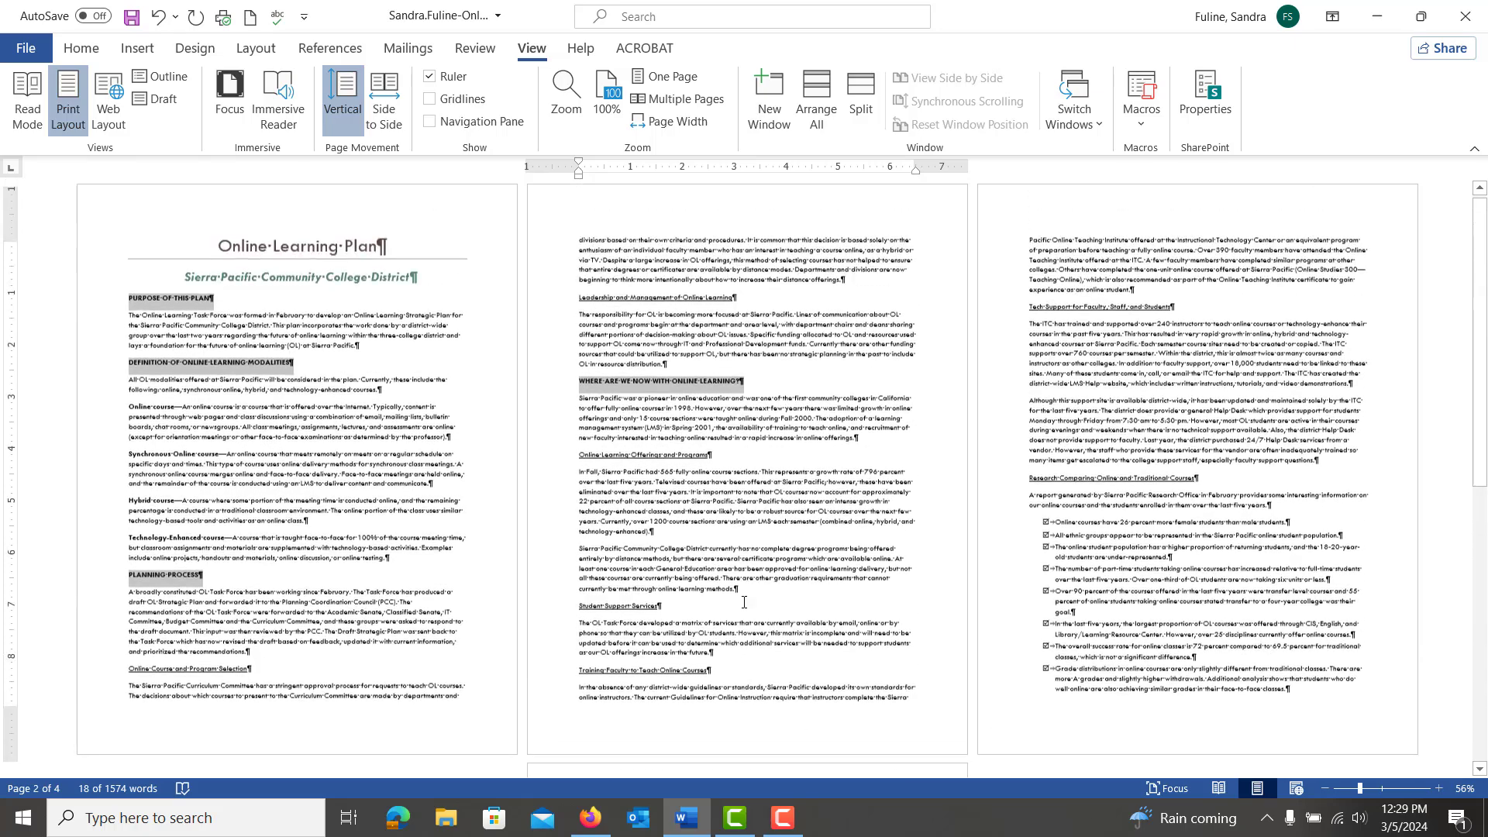
pyautogui.click(81, 48)
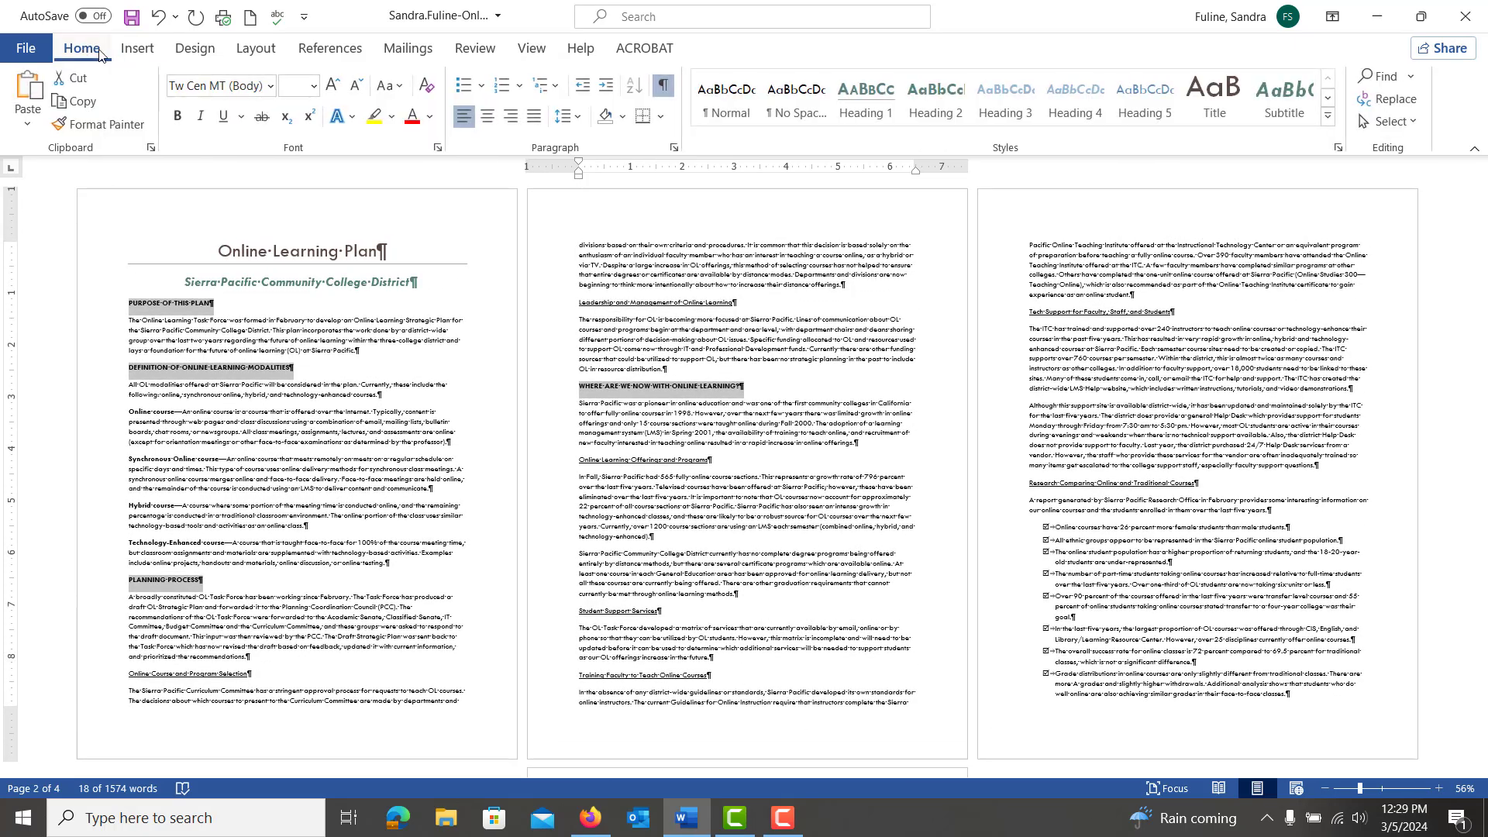
pyautogui.click(884, 107)
pyautogui.click(884, 107)
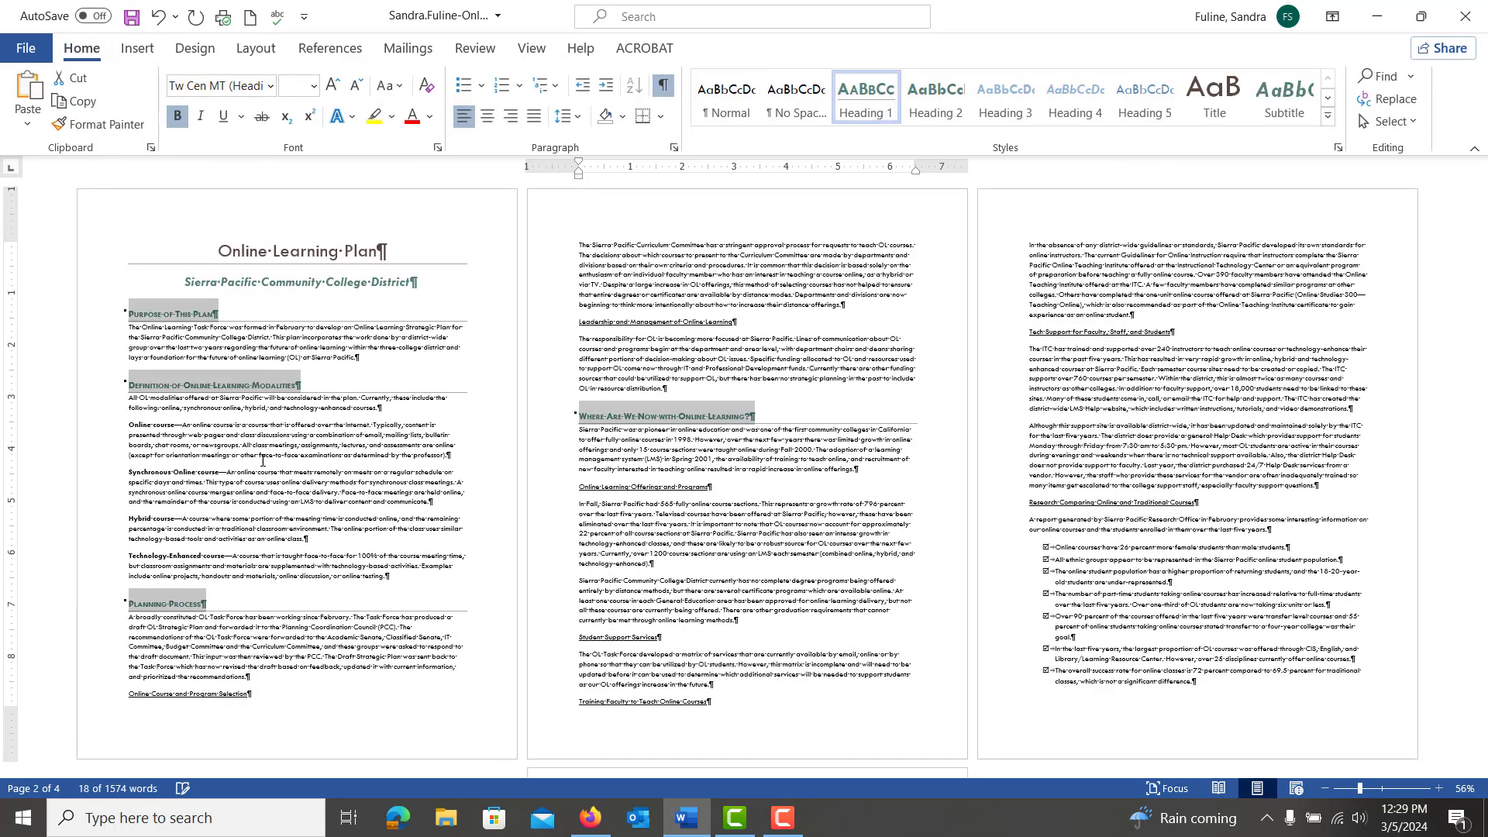
# Step: Apply the Heading 2 style to all underlined subheadings, from "Online Course and Program Selection" through "Research Comparing Online and Traditional Courses"
pyautogui.click(109, 701)
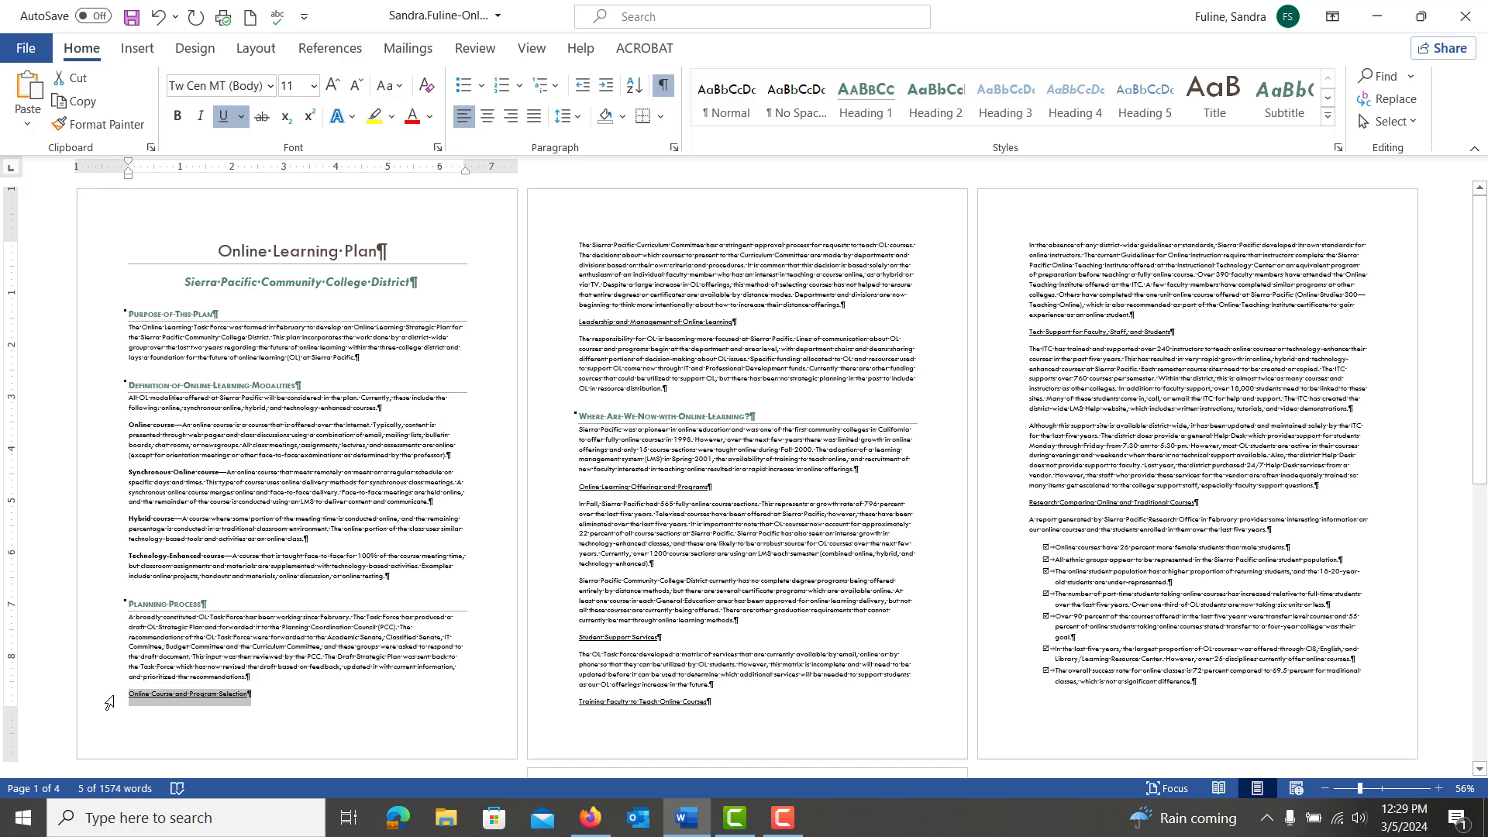
pyautogui.keyDown('ctrl'); pyautogui.click(572, 323); pyautogui.keyUp('ctrl')
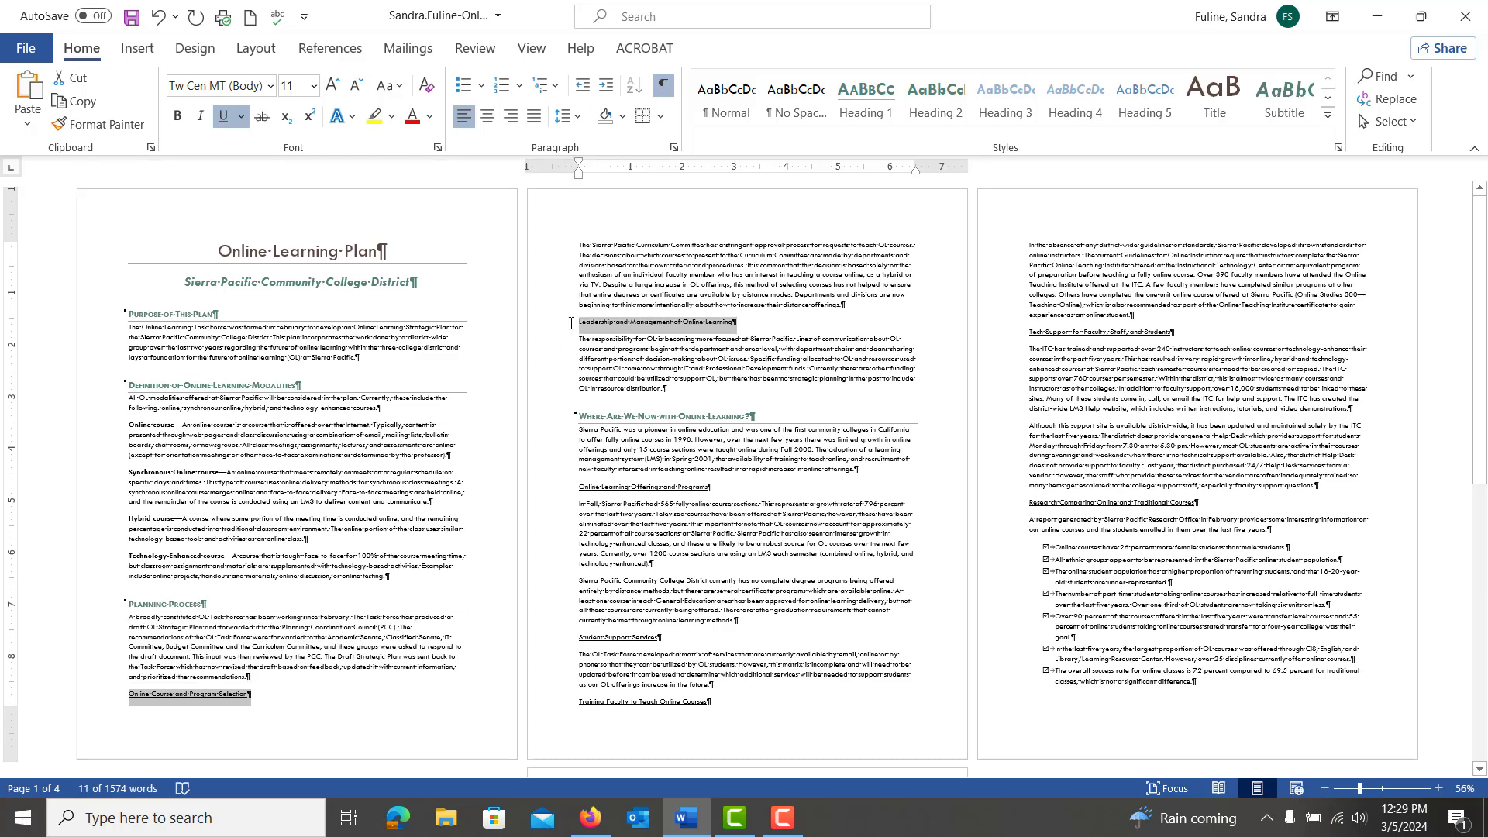
pyautogui.keyDown('ctrl'); pyautogui.click(572, 486); pyautogui.keyUp('ctrl')
pyautogui.keyDown('ctrl'); pyautogui.click(570, 638); pyautogui.keyUp('ctrl')
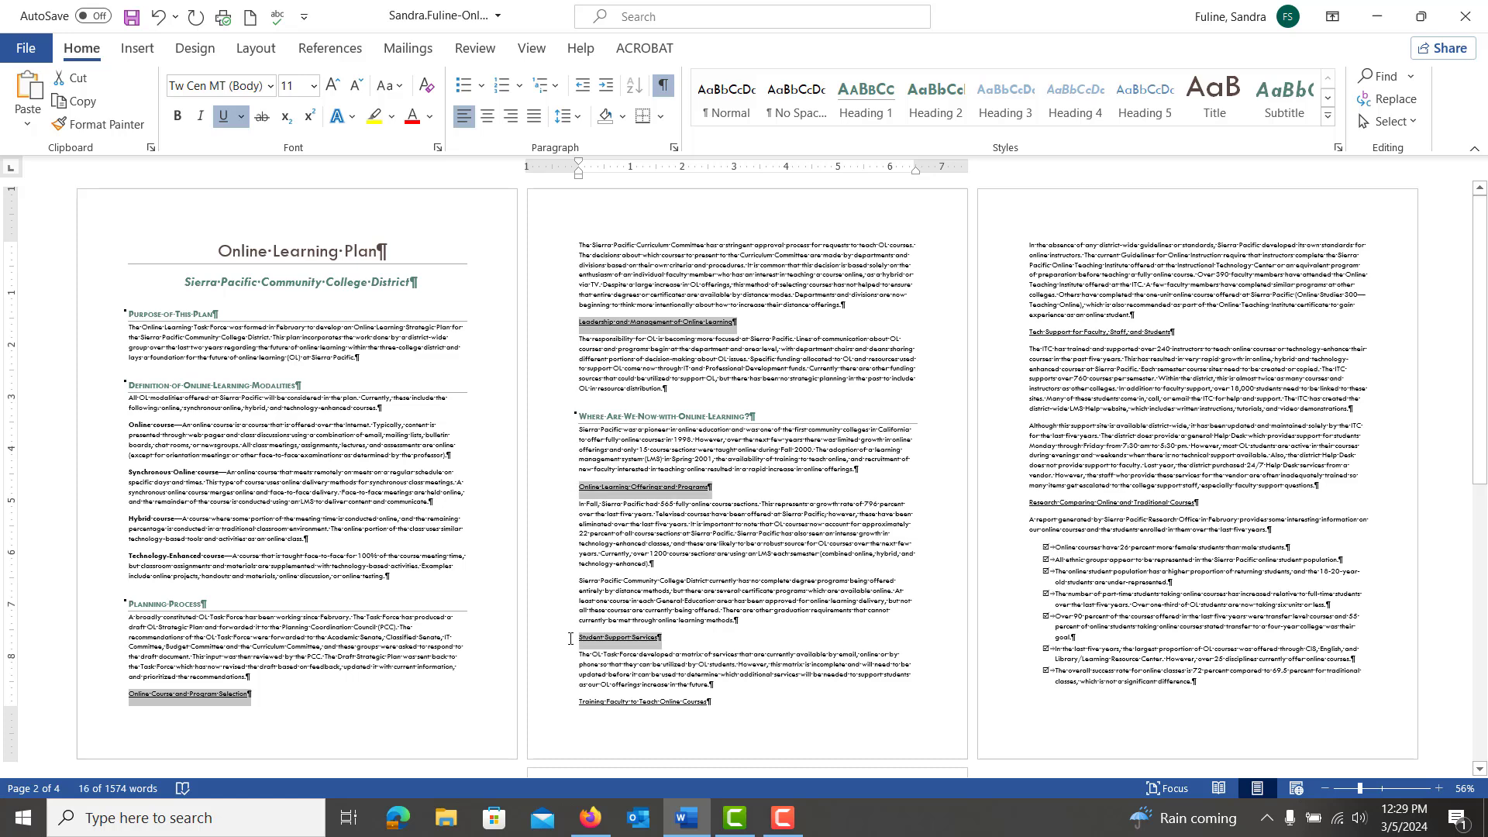
pyautogui.keyDown('ctrl'); pyautogui.click(572, 703); pyautogui.keyUp('ctrl')
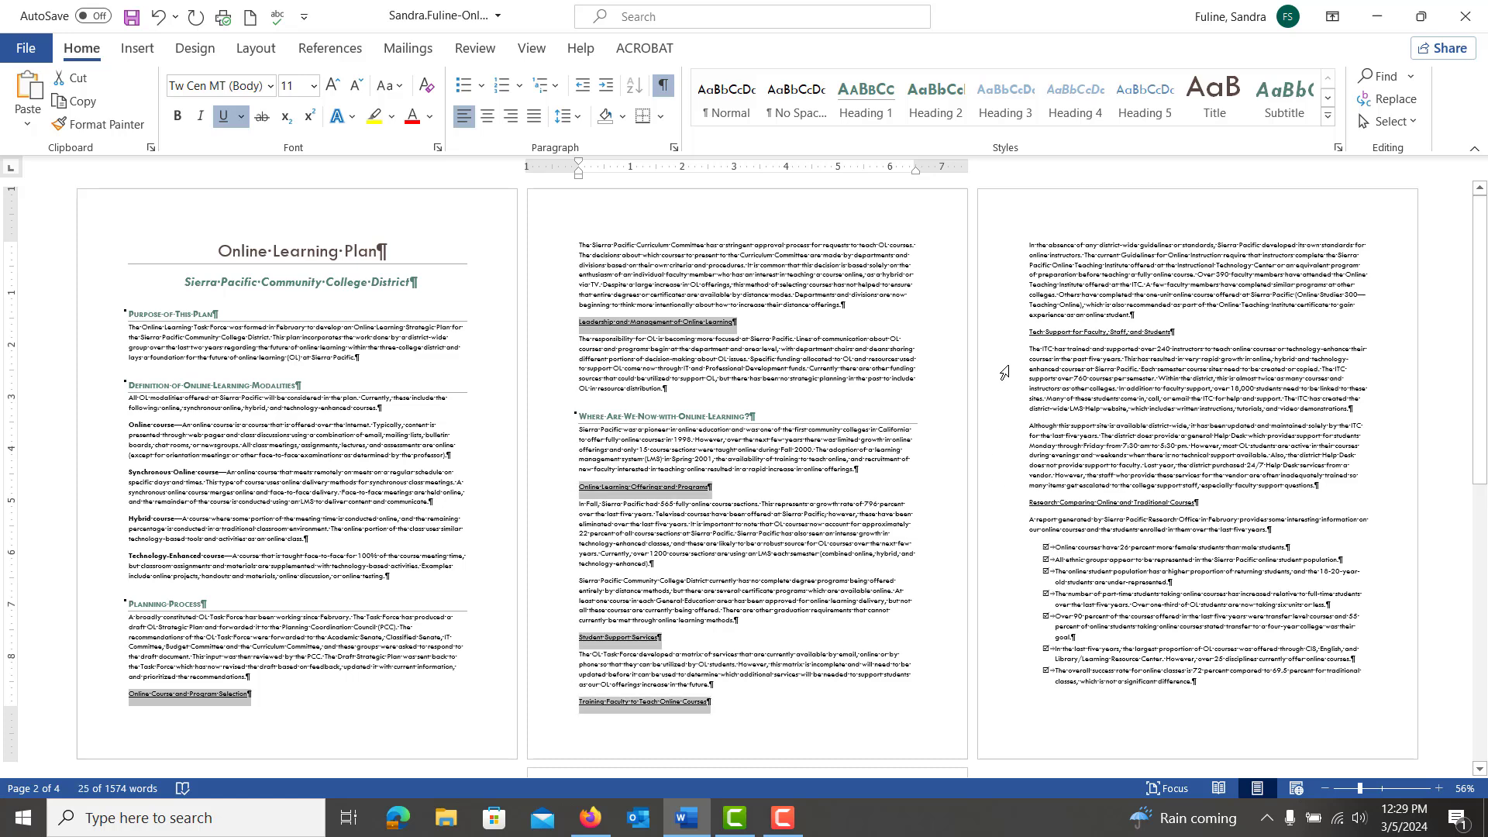
pyautogui.keyDown('ctrl'); pyautogui.click(1014, 336); pyautogui.keyUp('ctrl')
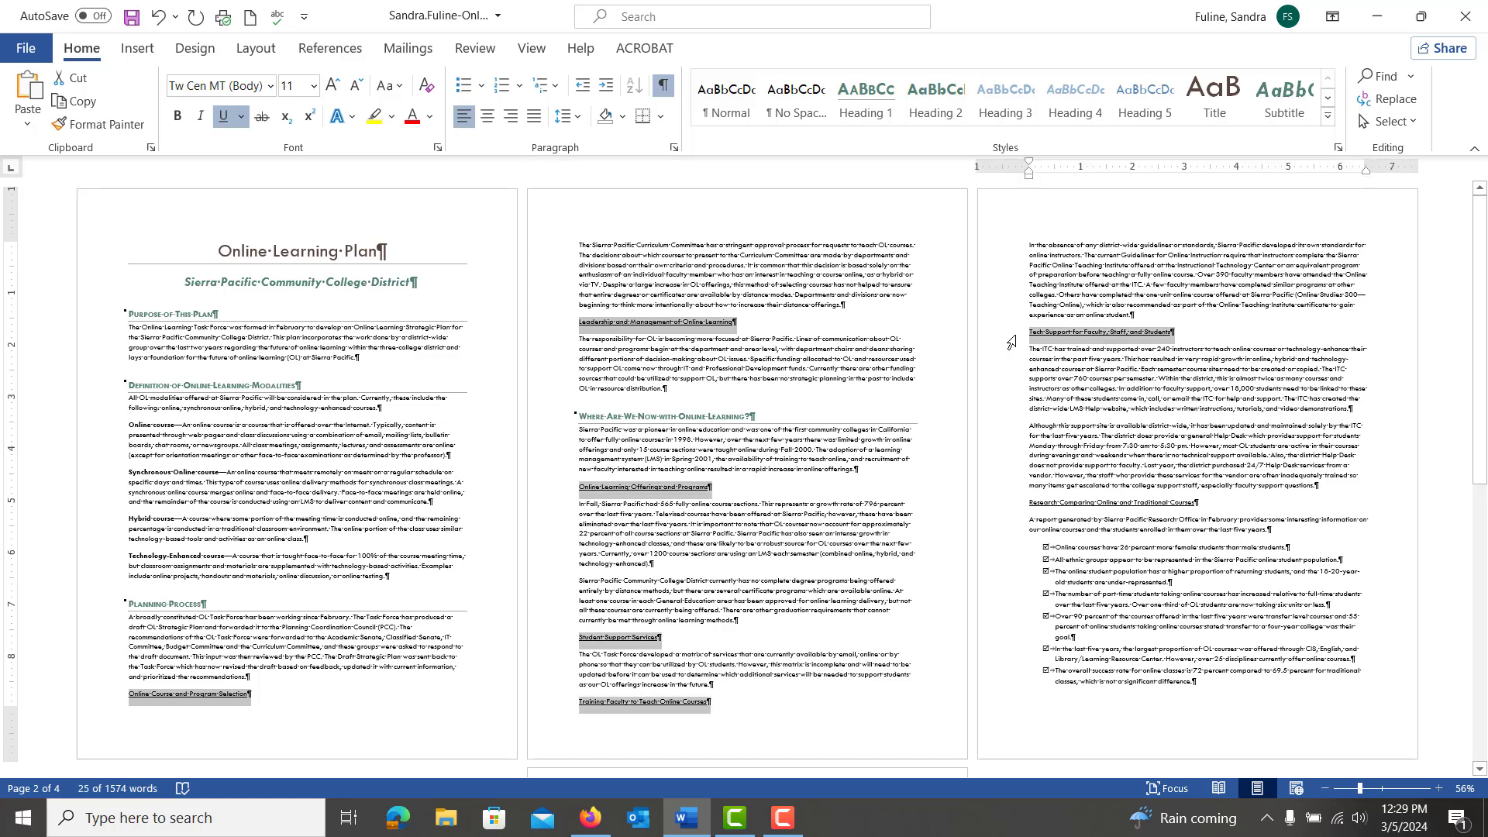
pyautogui.keyDown('ctrl'); pyautogui.click(1010, 517); pyautogui.keyUp('ctrl')
pyautogui.scroll(-10, 1014, 514)
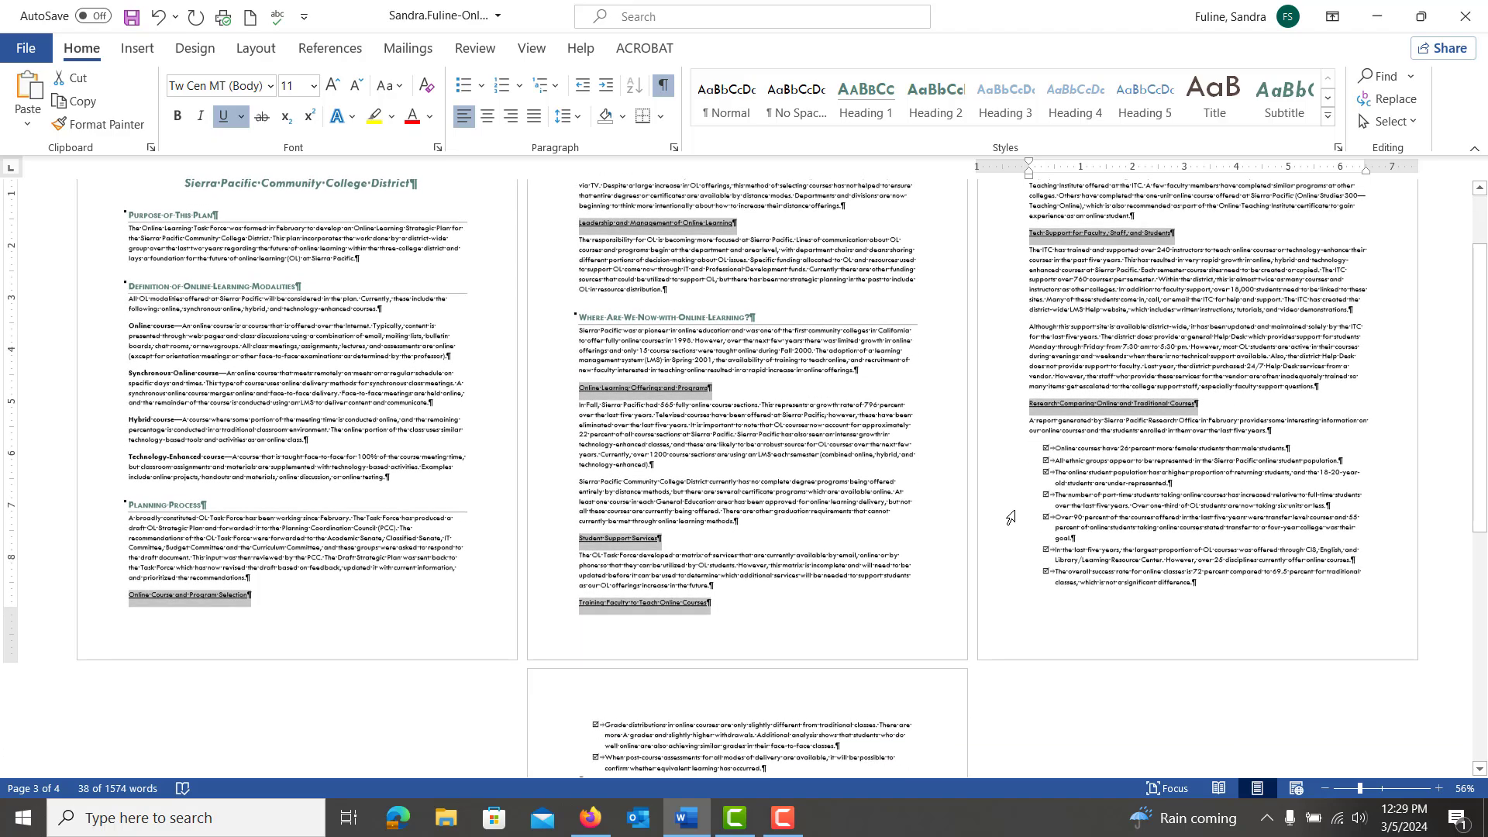
pyautogui.scroll(-4, 1016, 511)
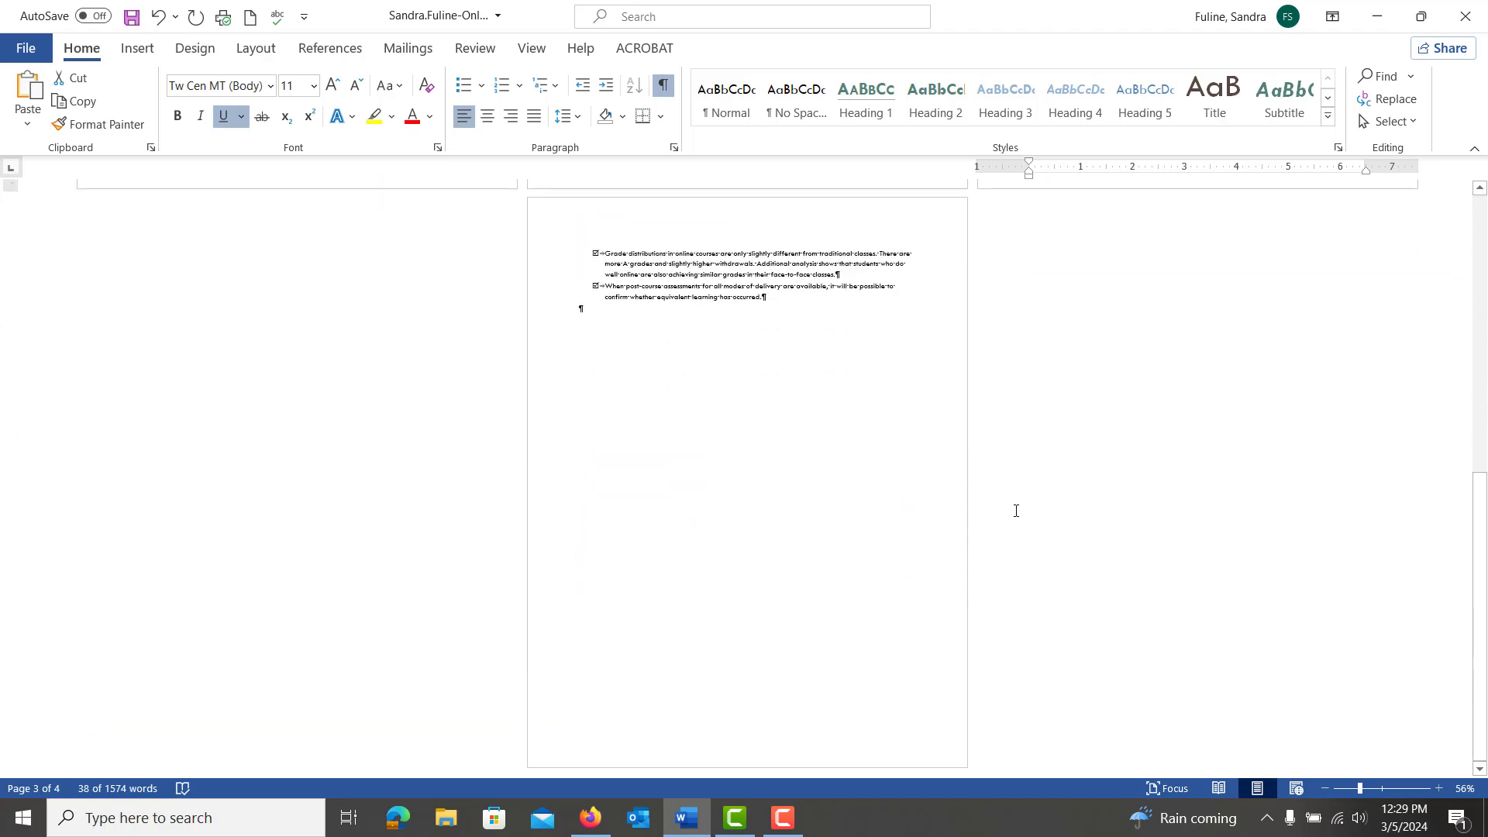
pyautogui.scroll(13, 1016, 511)
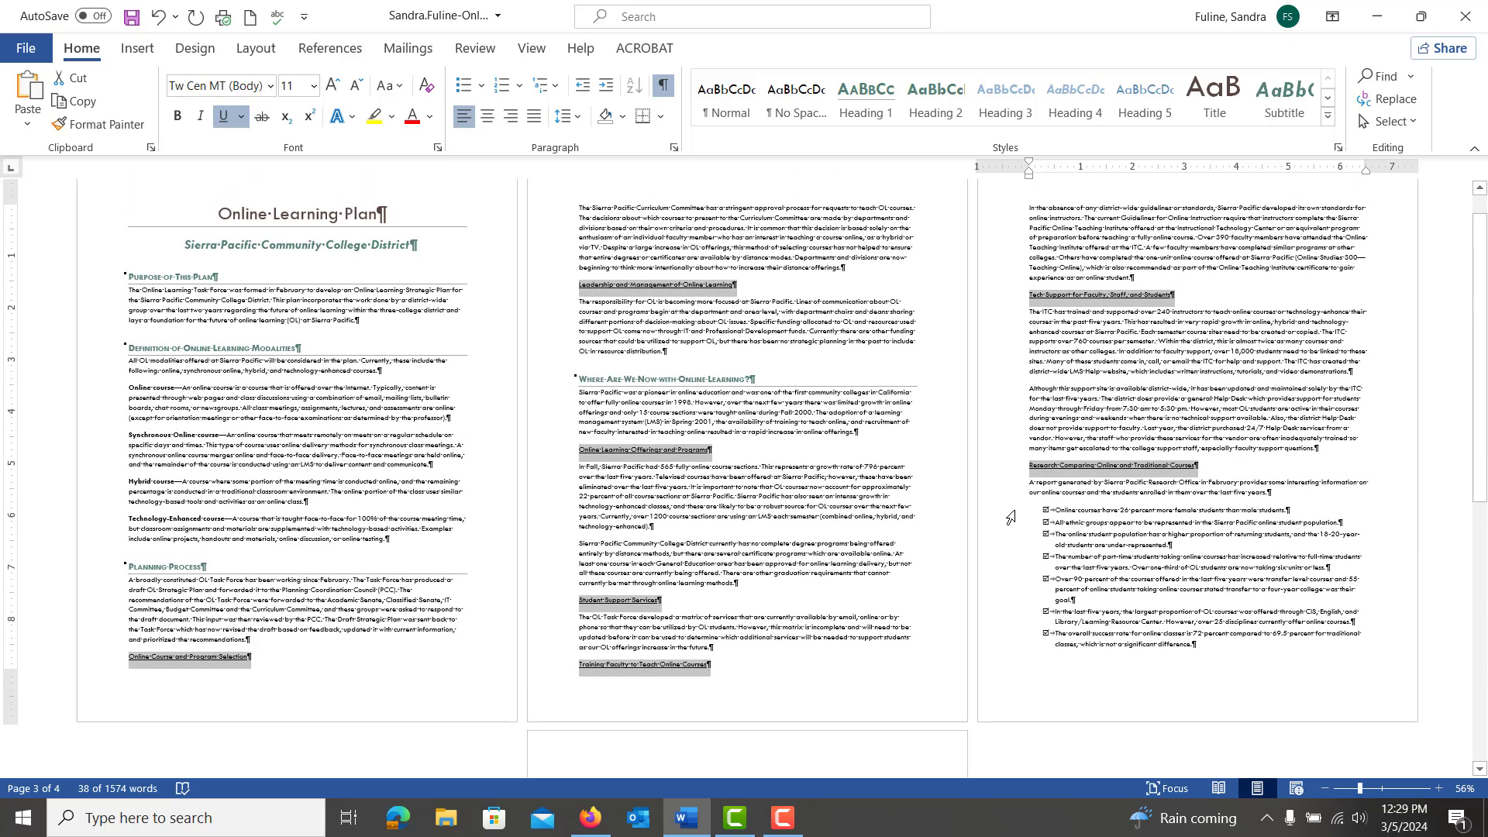
pyautogui.scroll(1, 1012, 517)
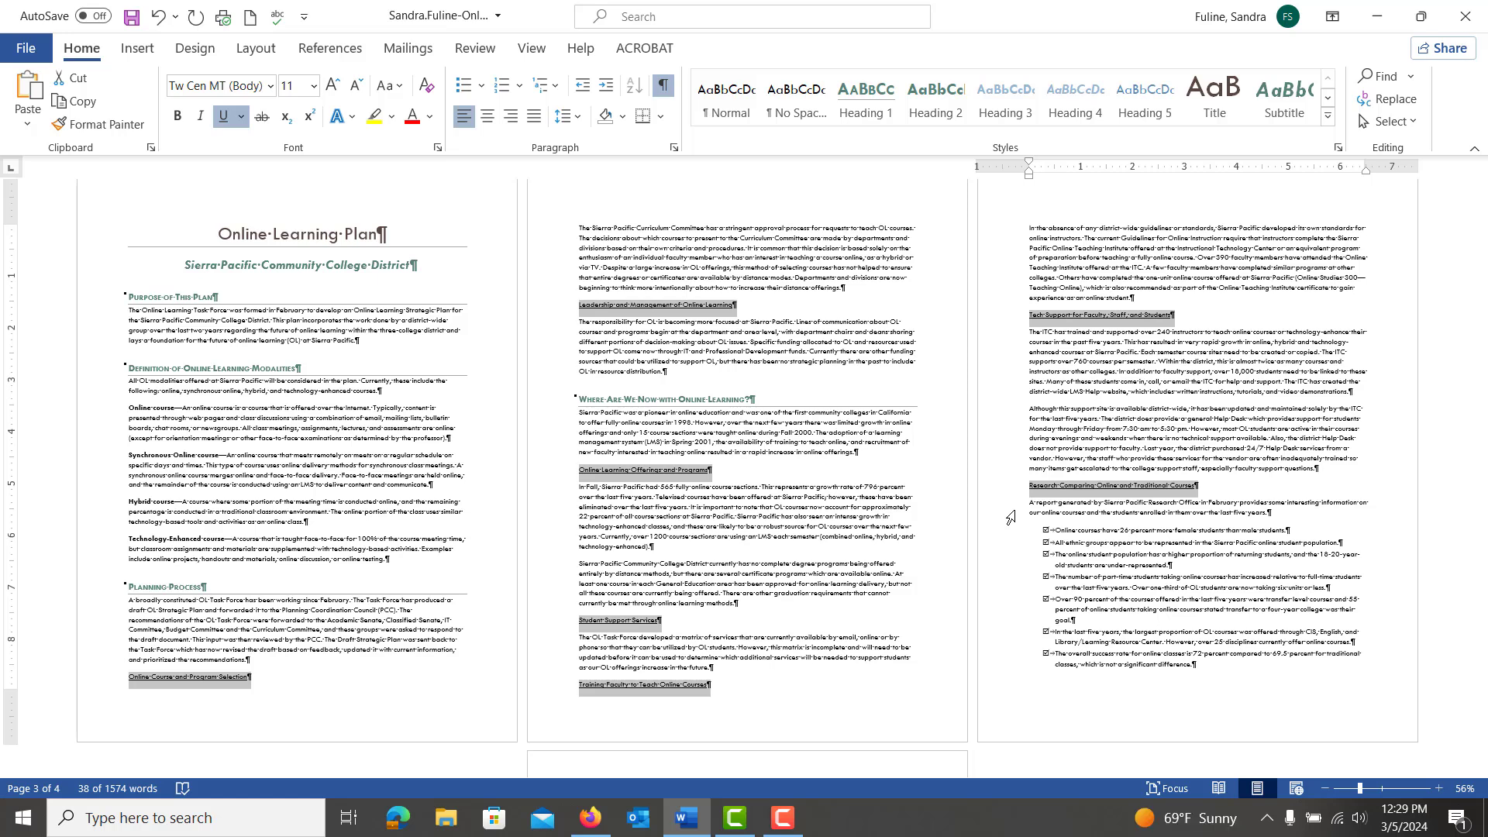
pyautogui.click(951, 104)
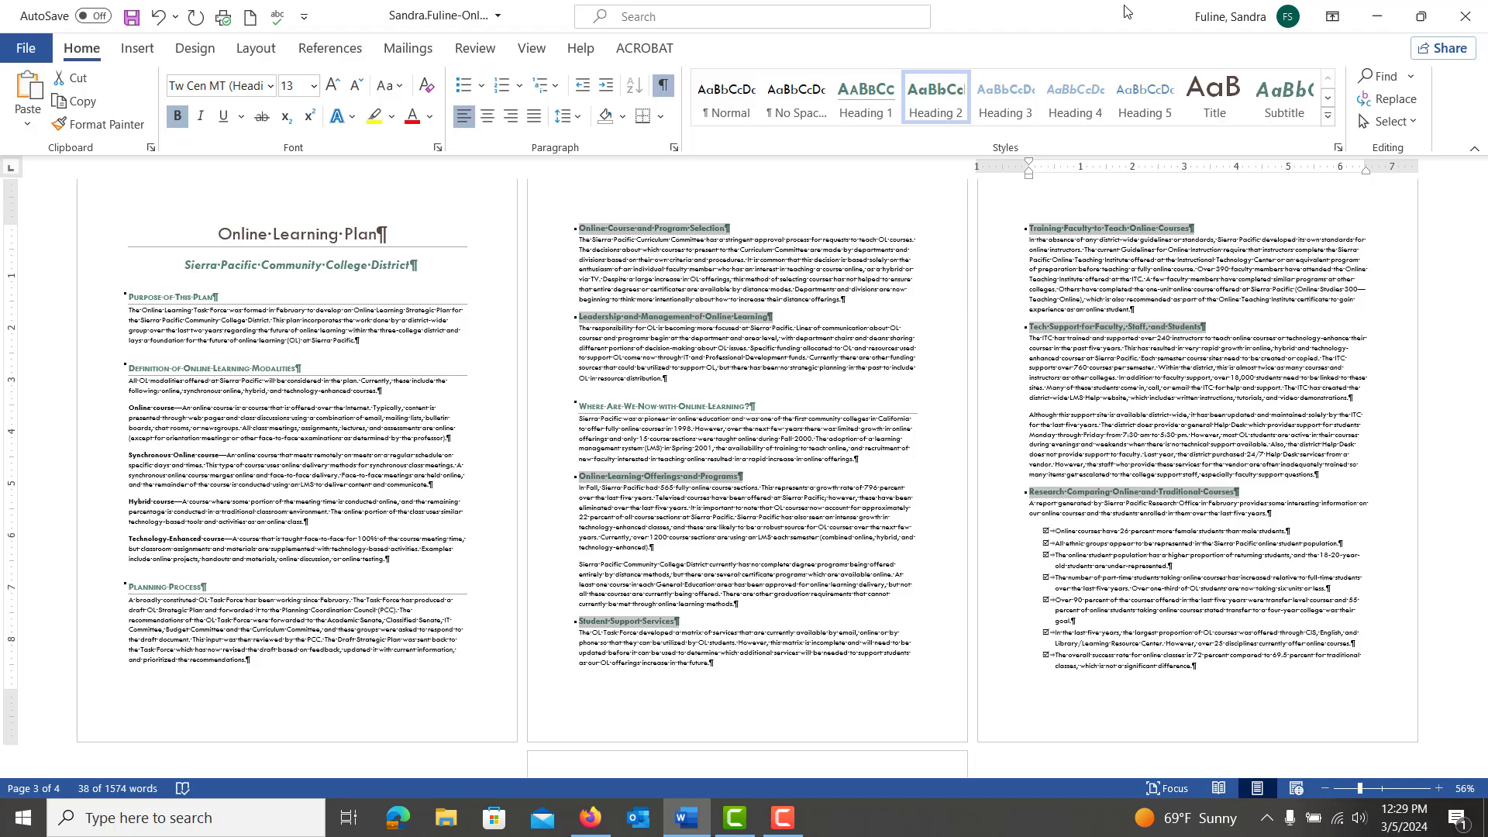
# Step: Dock the document window beside the assignment instructions and zoom the document to 100%
pyautogui.moveTo(1126, 10); pyautogui.dragTo(1, 283)
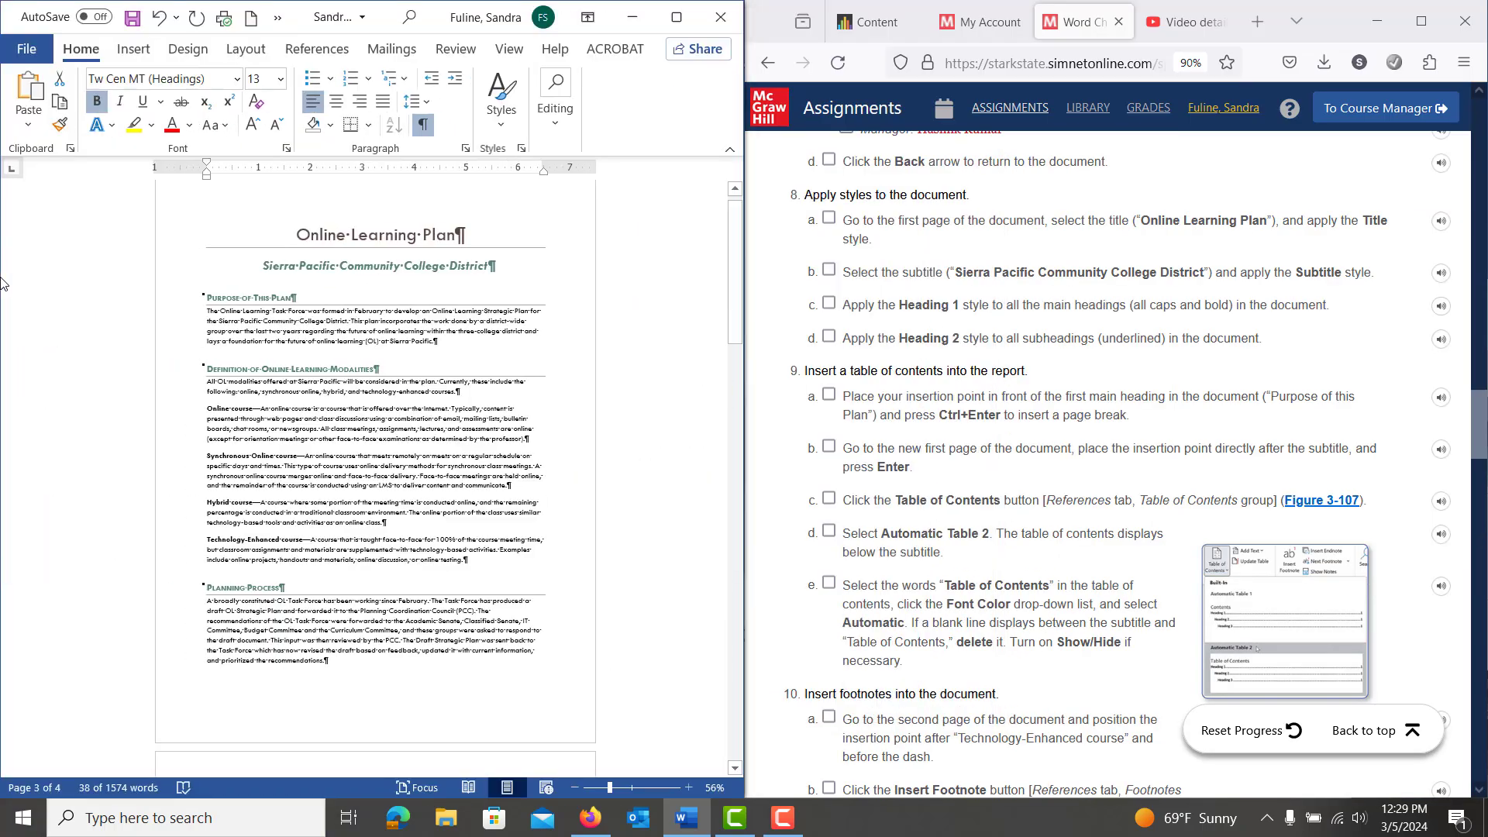
pyautogui.click(689, 787)
pyautogui.click(689, 788)
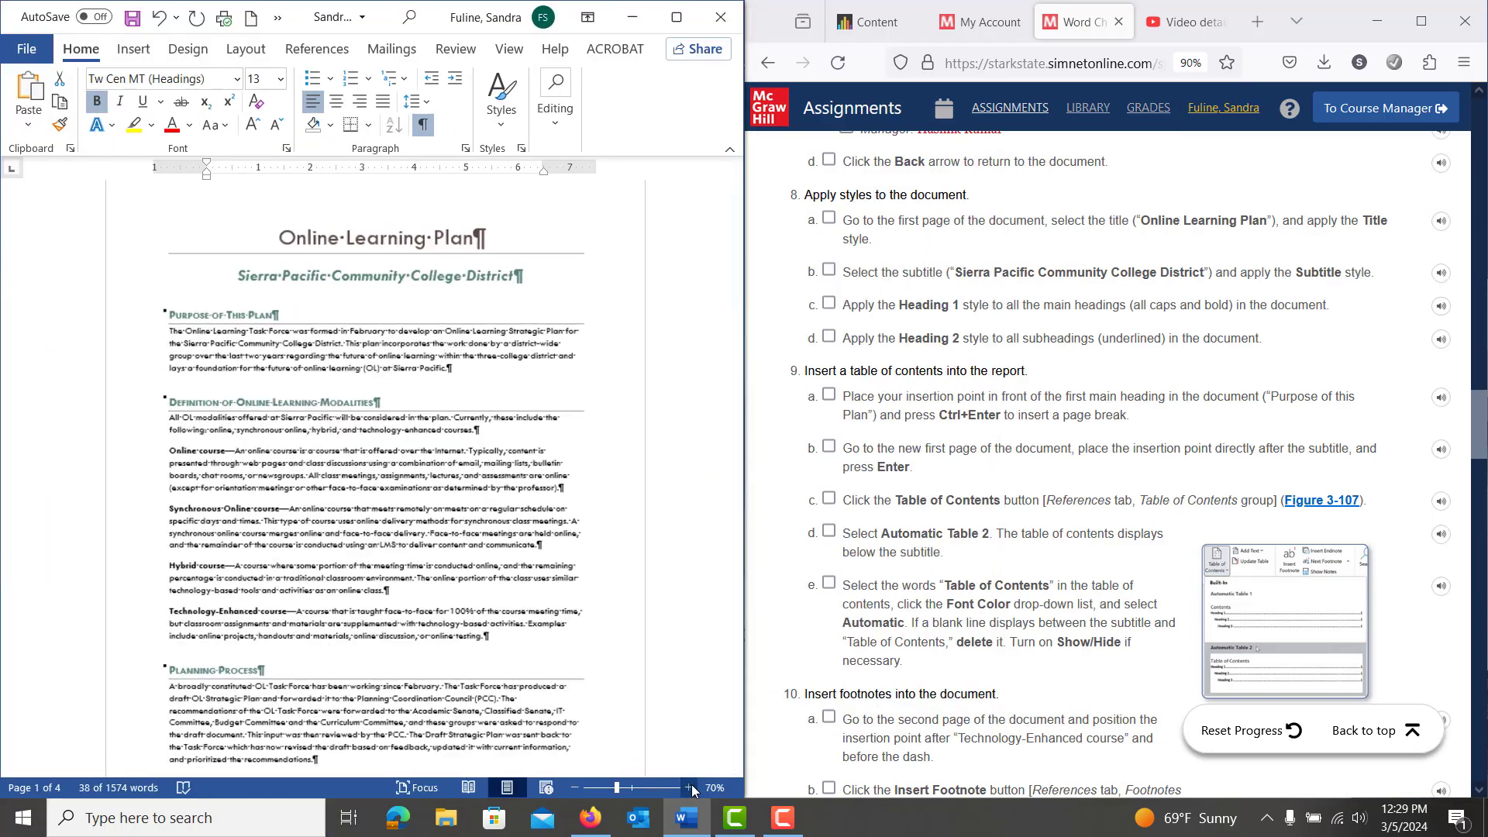
pyautogui.click(690, 787)
pyautogui.click(689, 787)
pyautogui.click(690, 788)
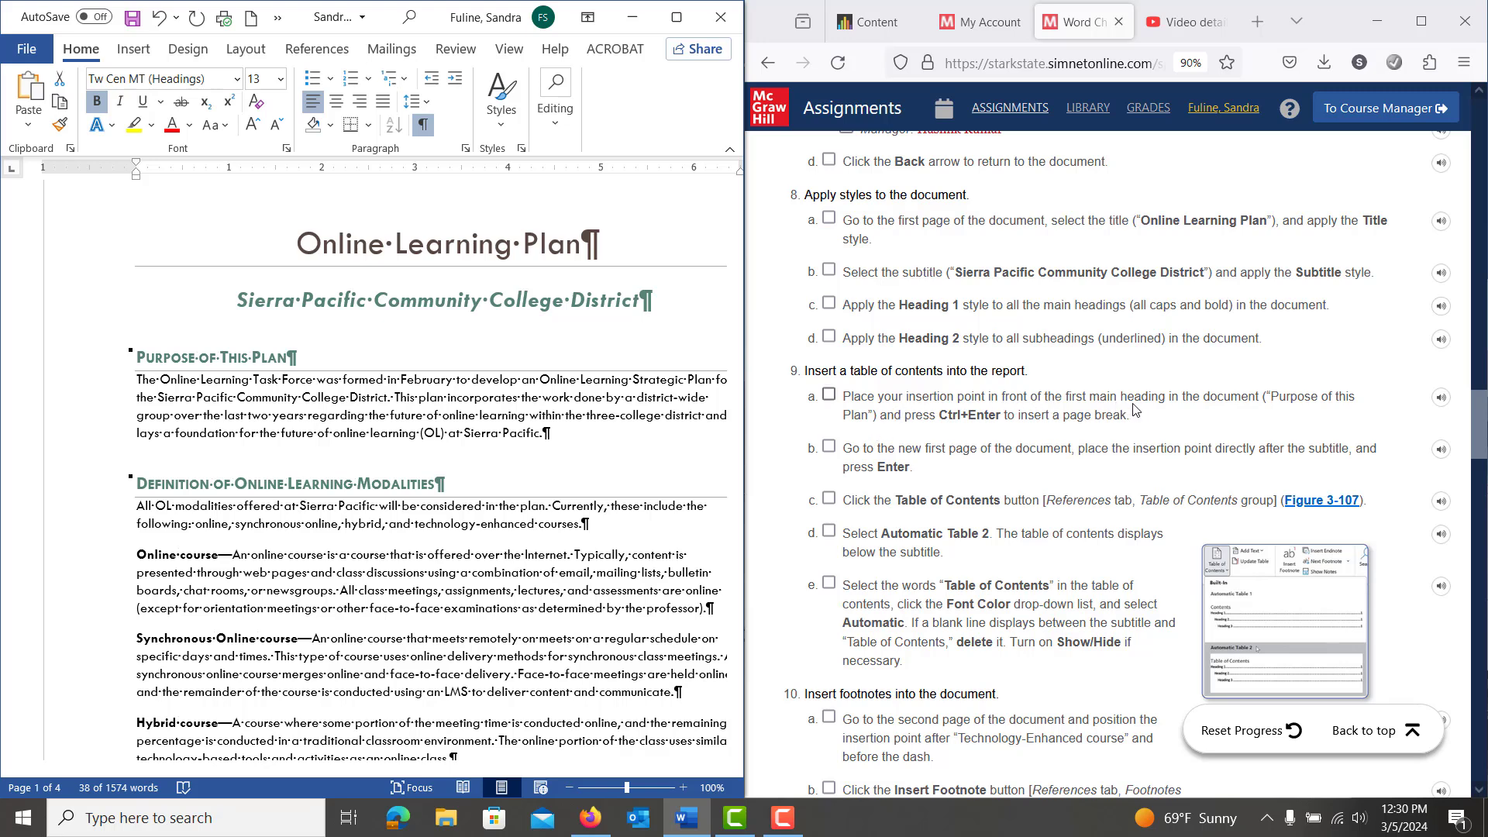
# Step: Insert a page break before the "Purpose of This Plan" heading and an Automatic Table 2 table of contents below the subtitle on page 1
pyautogui.click(138, 357)
pyautogui.hotkey('ctrl', 'Return')
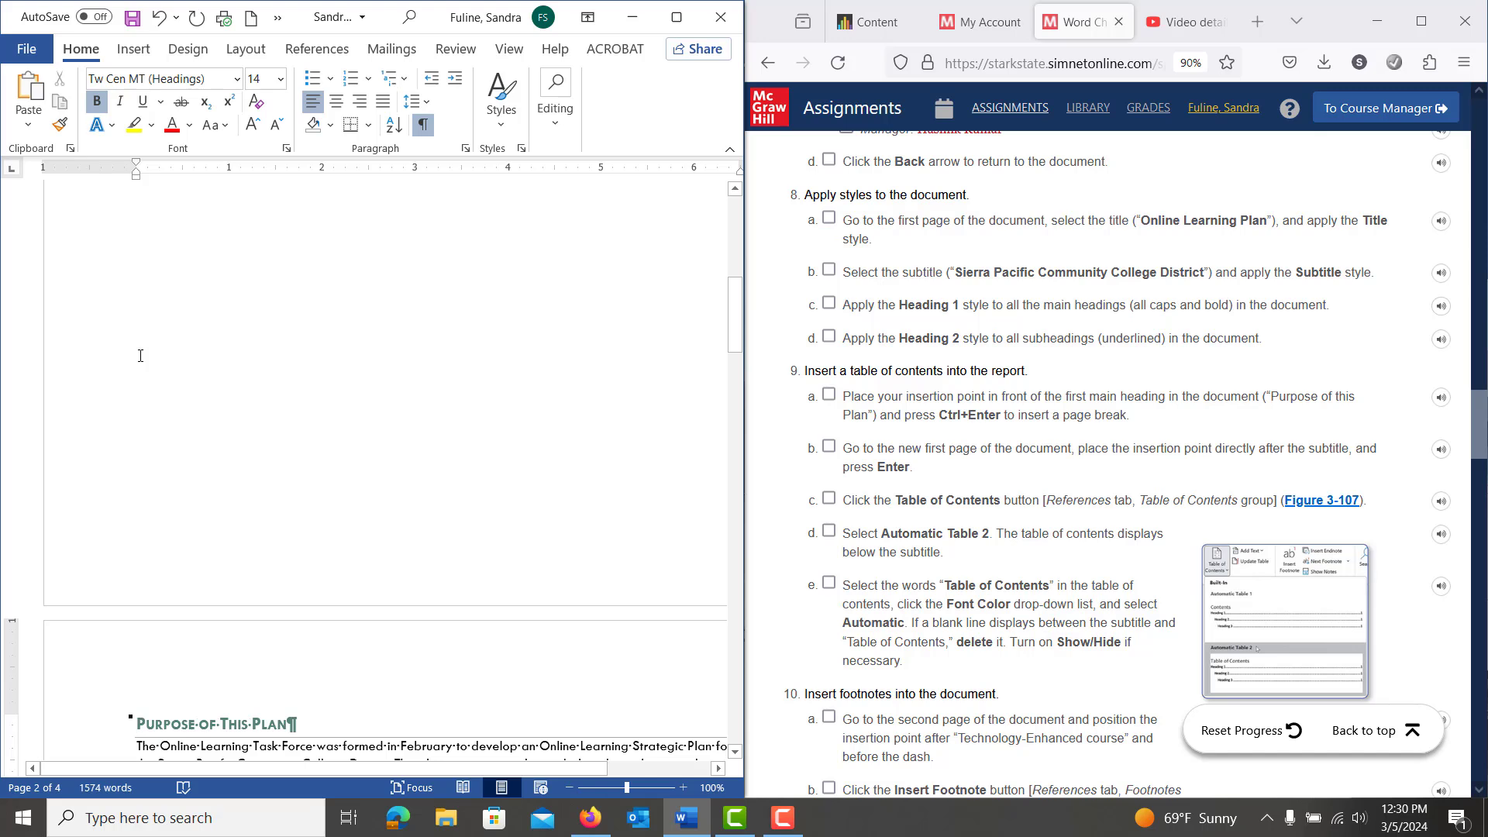
pyautogui.press('Up')
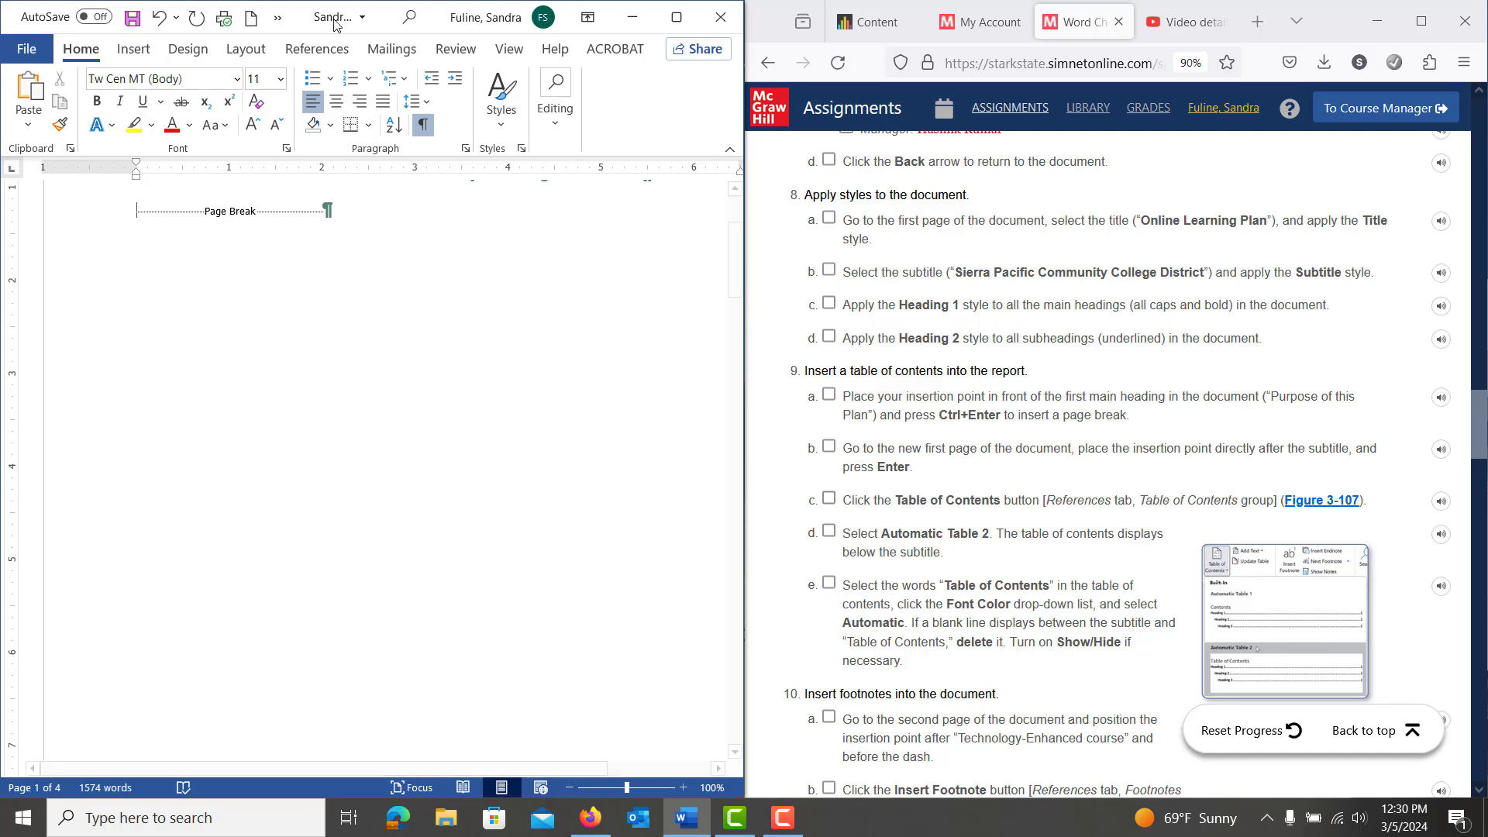
pyautogui.click(314, 51)
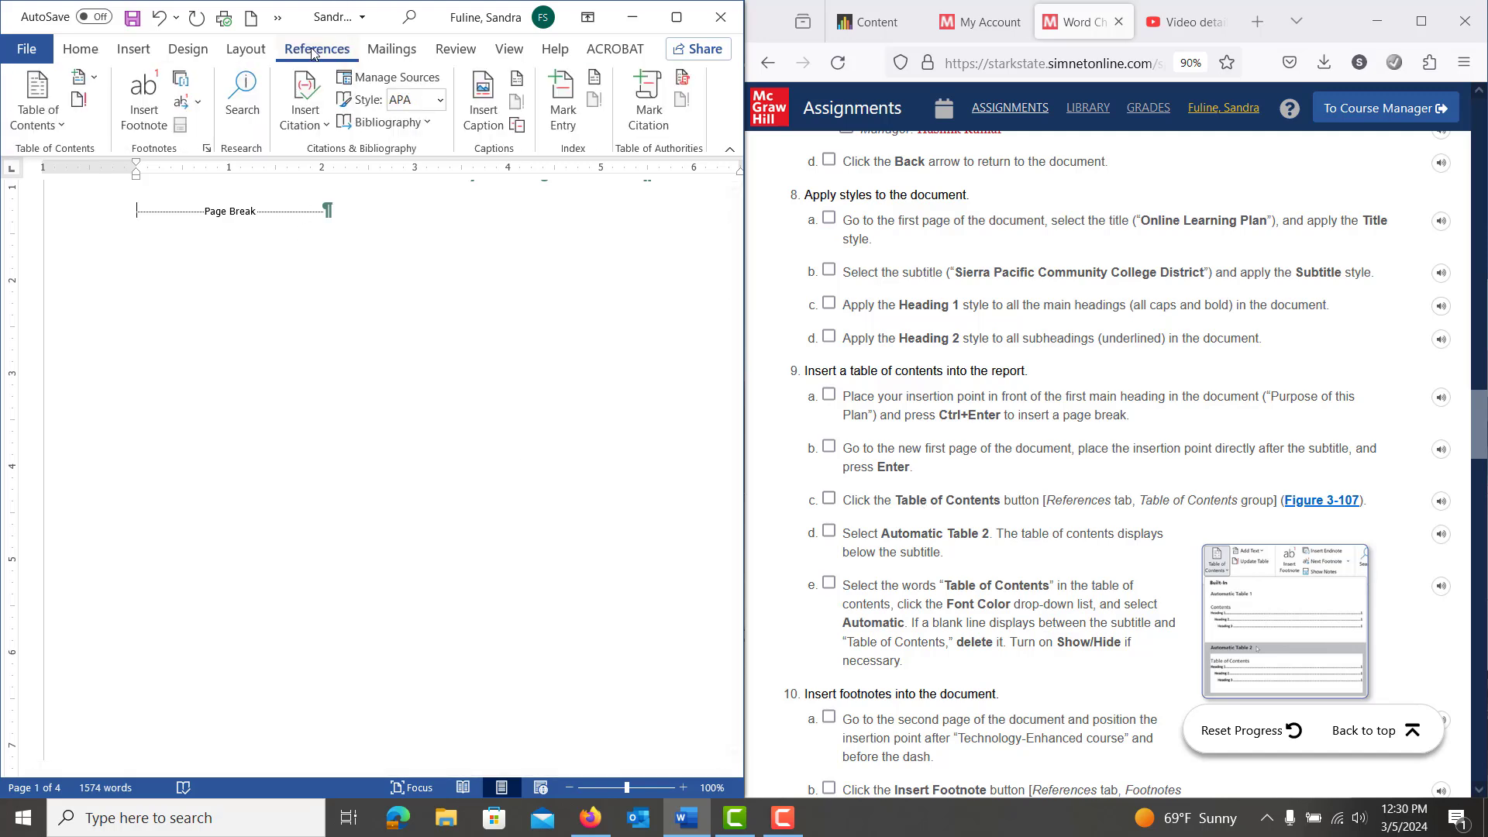
pyautogui.click(37, 103)
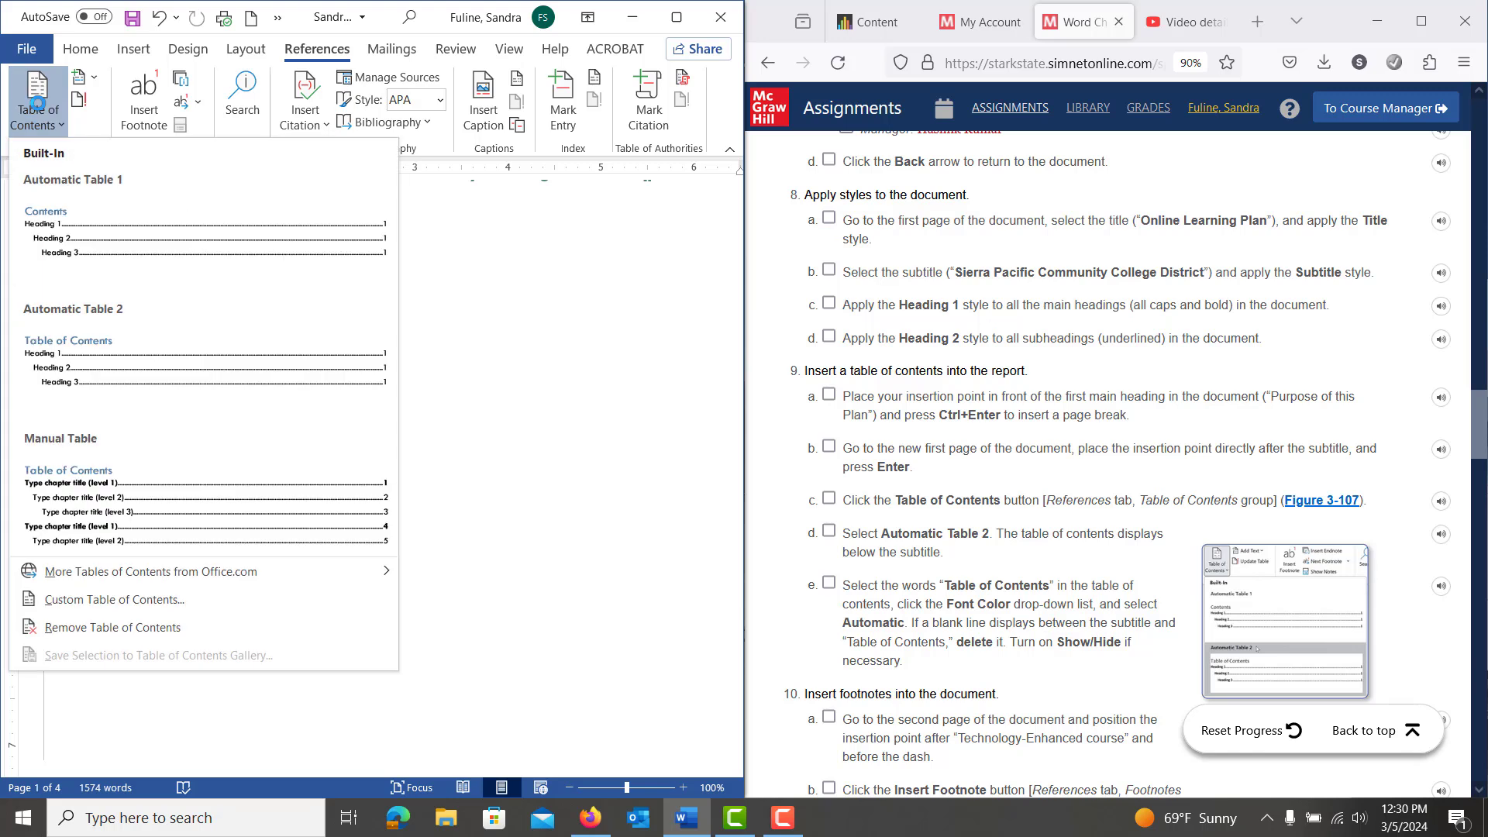
pyautogui.click(80, 353)
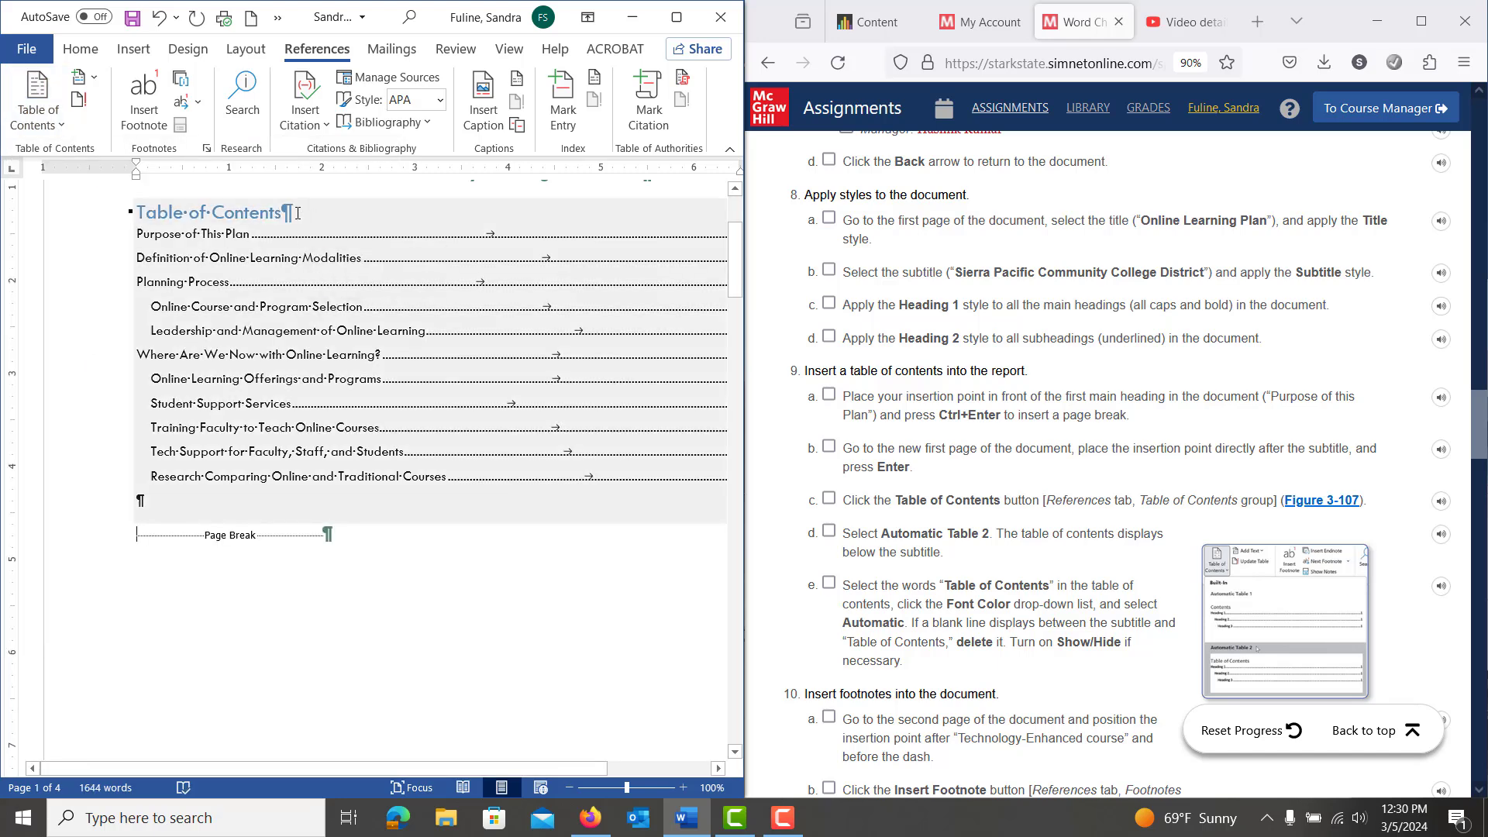
# Step: Set the font color of the "Table of Contents" heading to Automatic
pyautogui.moveTo(294, 214); pyautogui.dragTo(121, 213)
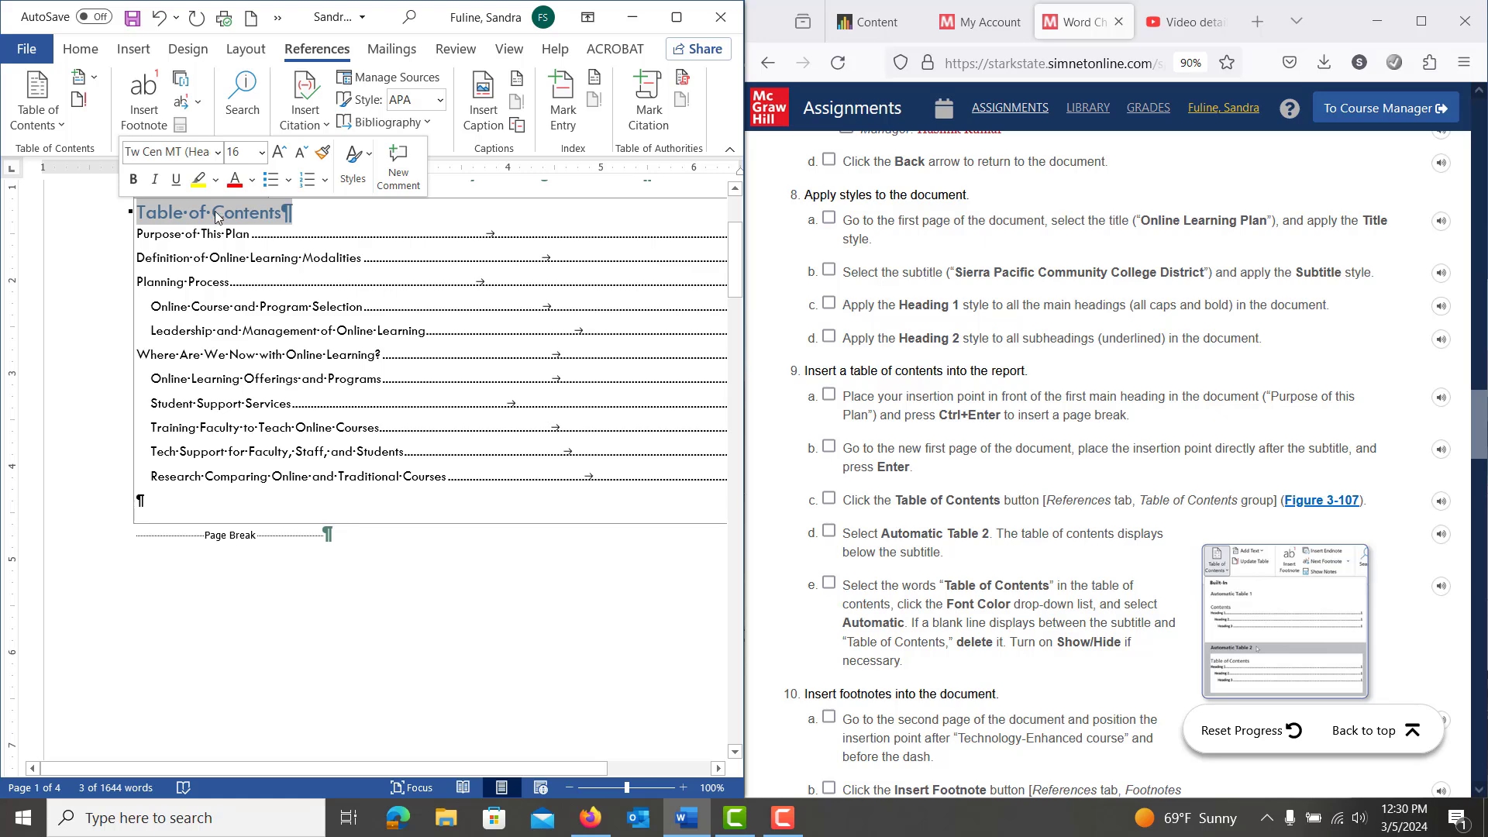
pyautogui.click(252, 182)
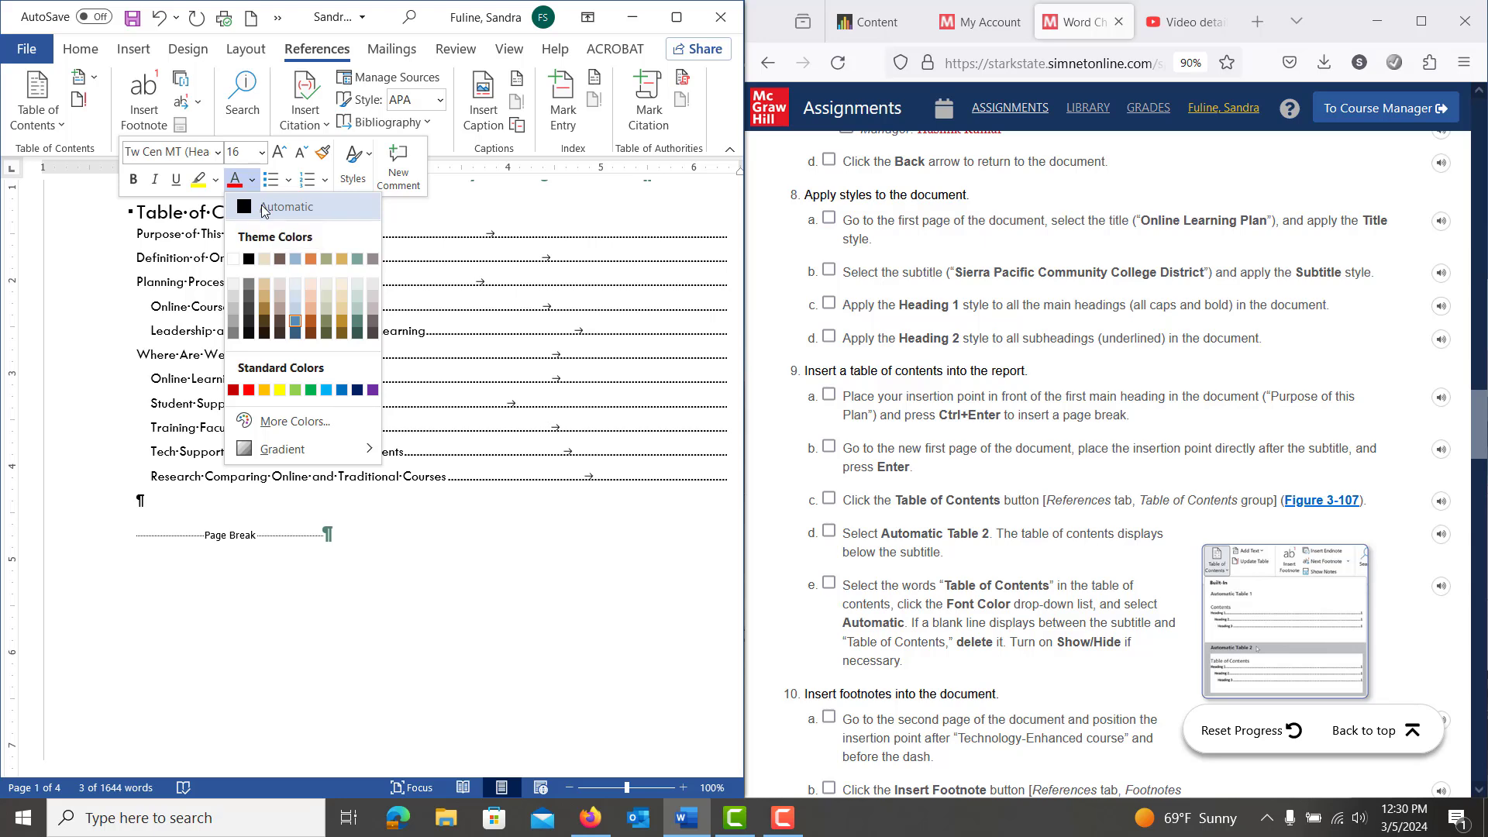
pyautogui.click(262, 206)
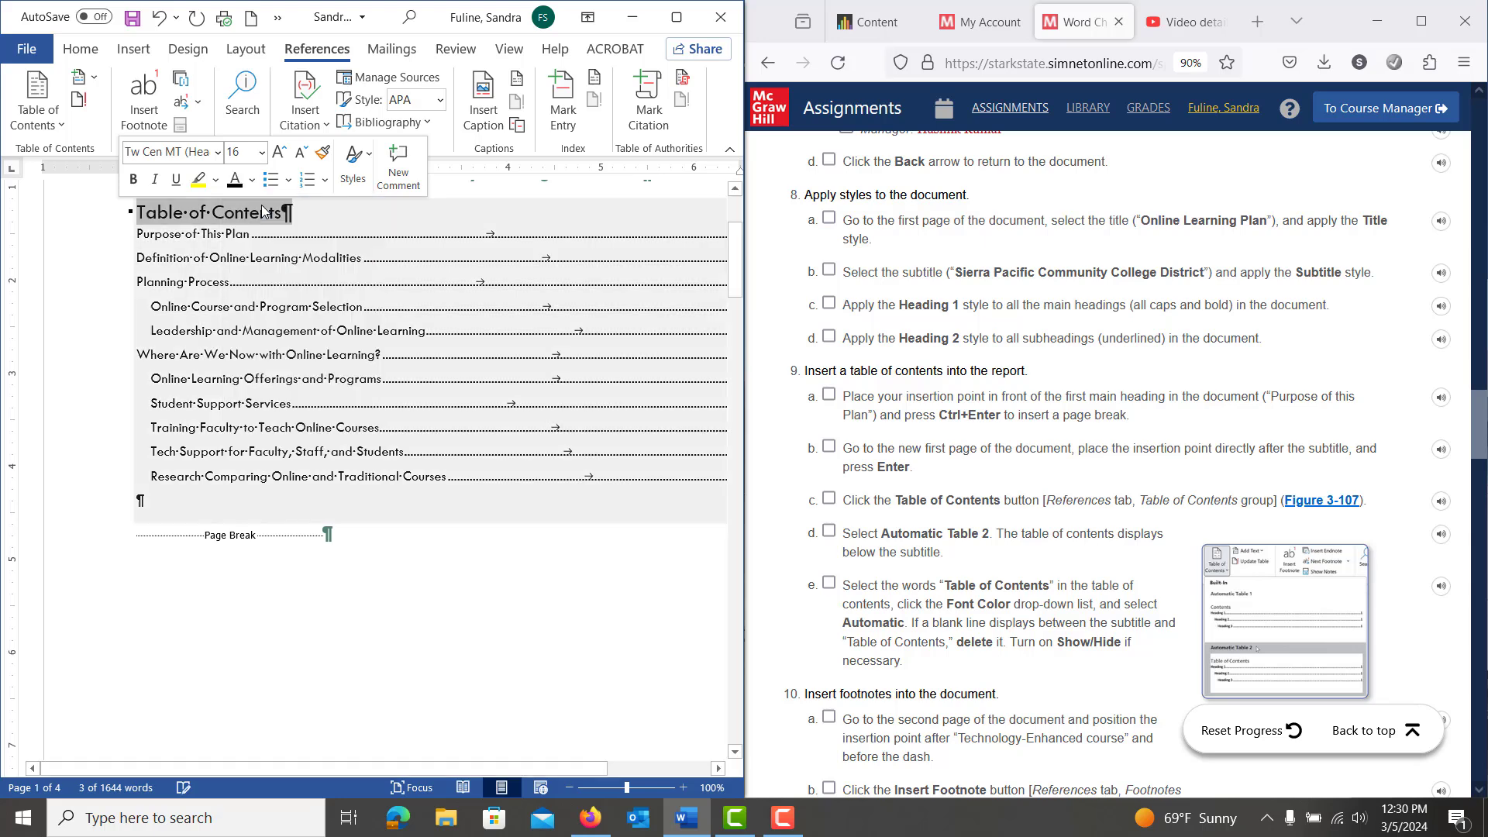
# Step: Try to delete the blank paragraph at the end of the table of contents
pyautogui.click(179, 502)
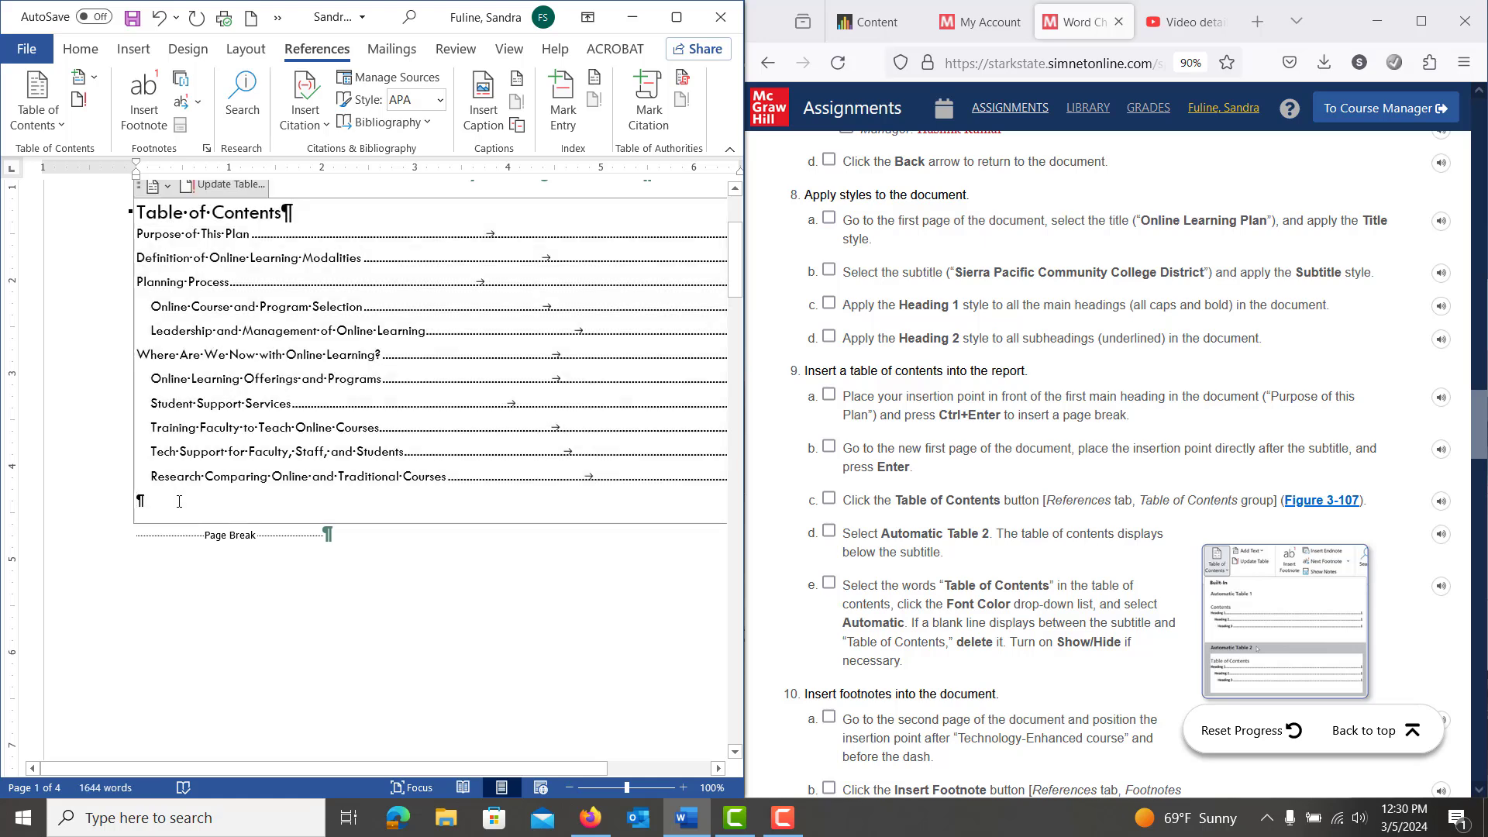
pyautogui.press('BackSpace')
pyautogui.click(180, 502)
# Step: Insert a footnote directly after "Technology-Enhanced course" and before the dash on the second page
pyautogui.scroll(-5, 1044, 611)
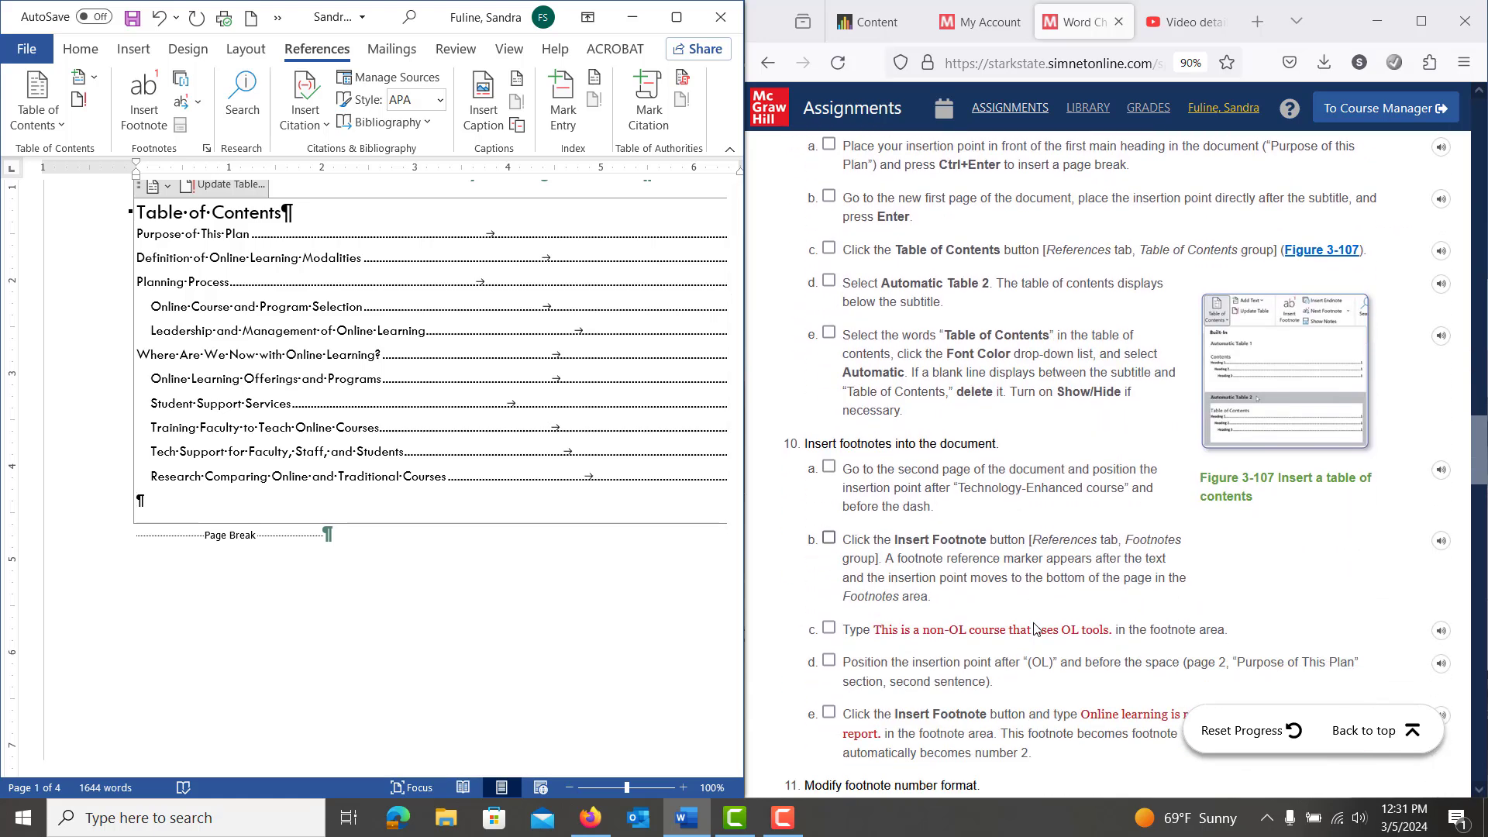
pyautogui.scroll(-2, 1037, 627)
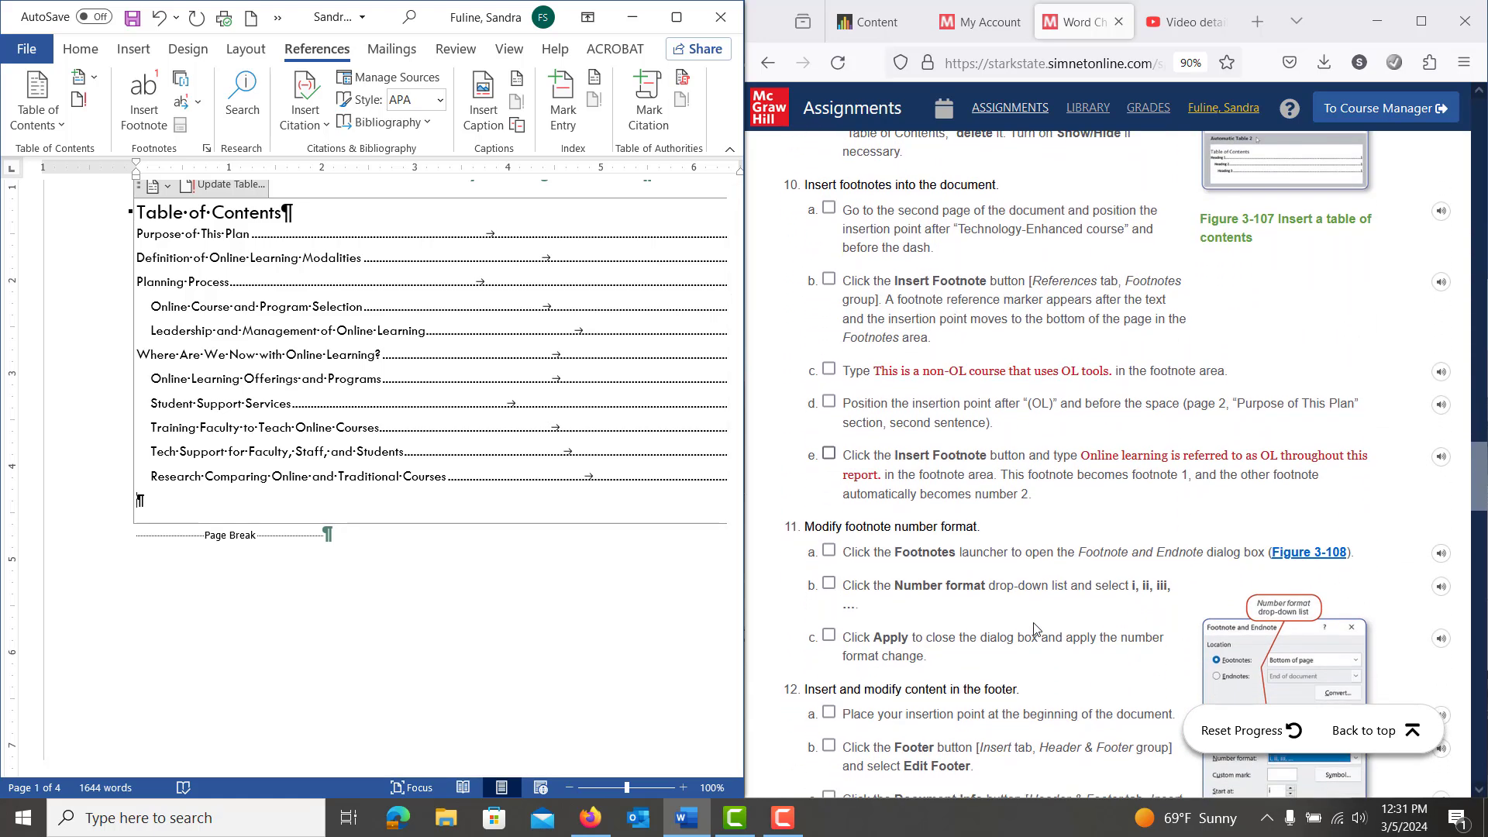
pyautogui.scroll(-7, 565, 618)
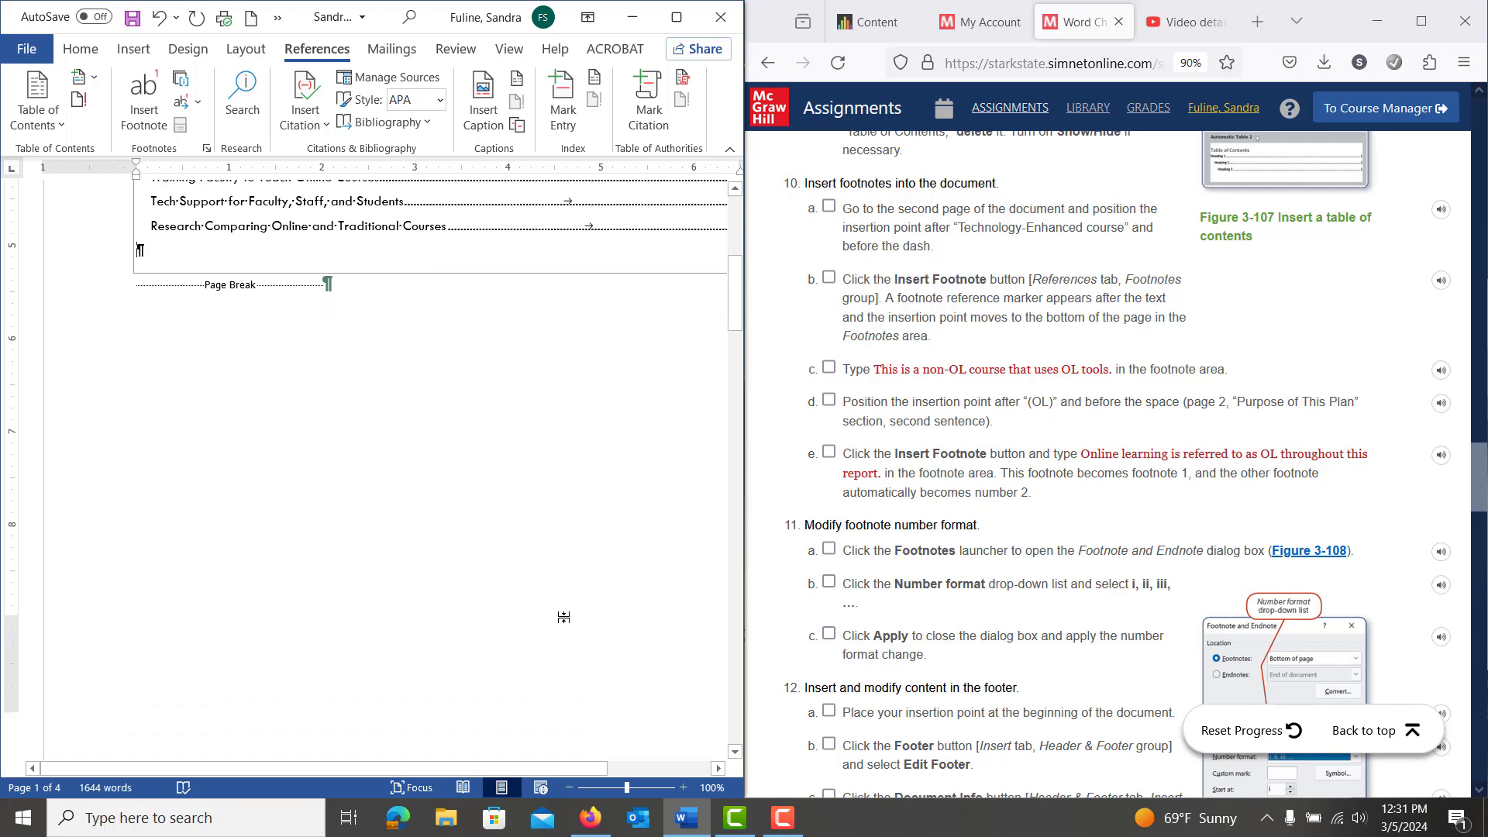
pyautogui.scroll(-5, 565, 618)
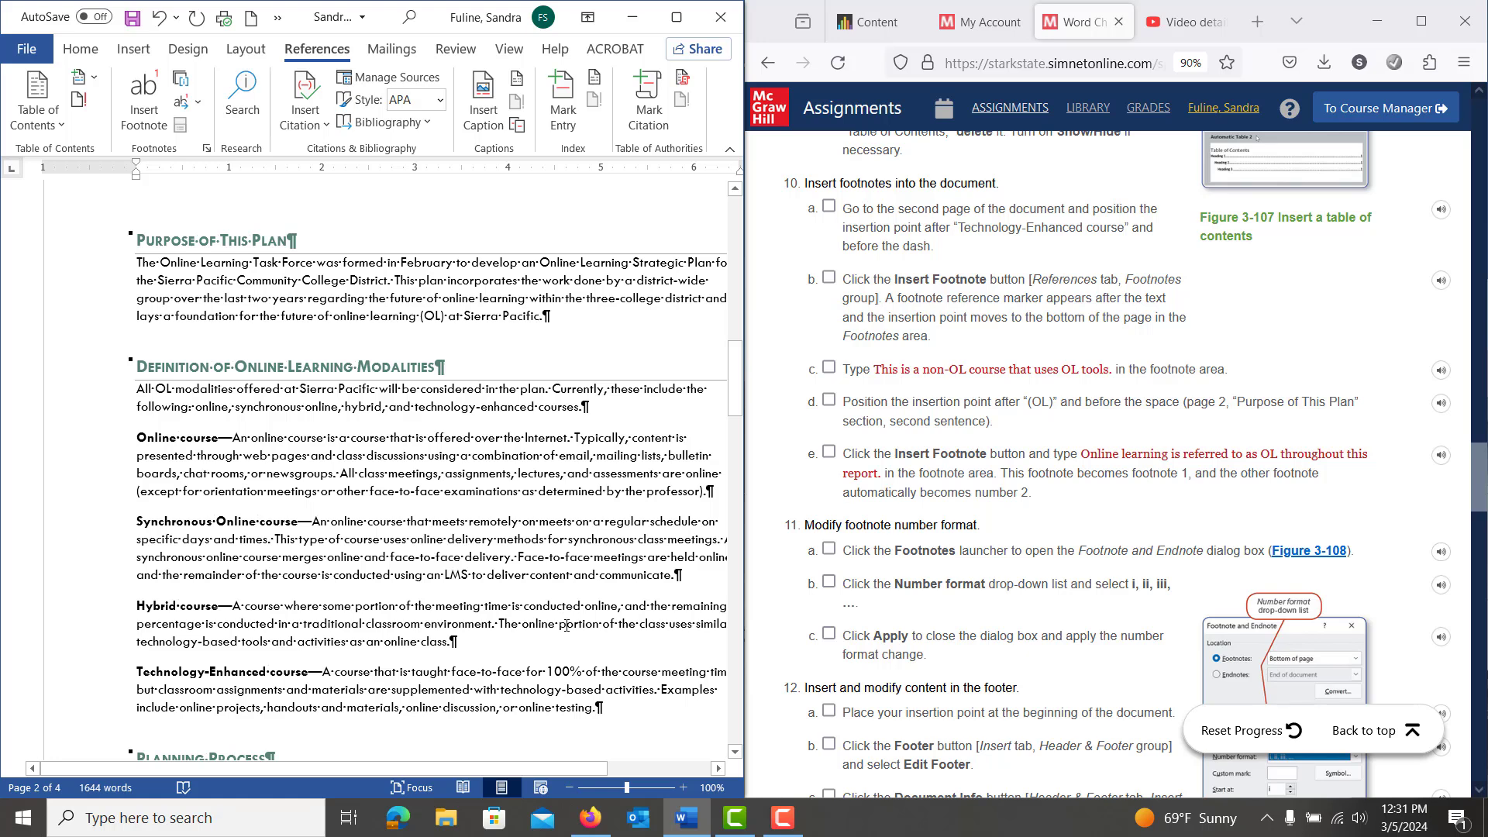
pyautogui.click(309, 671)
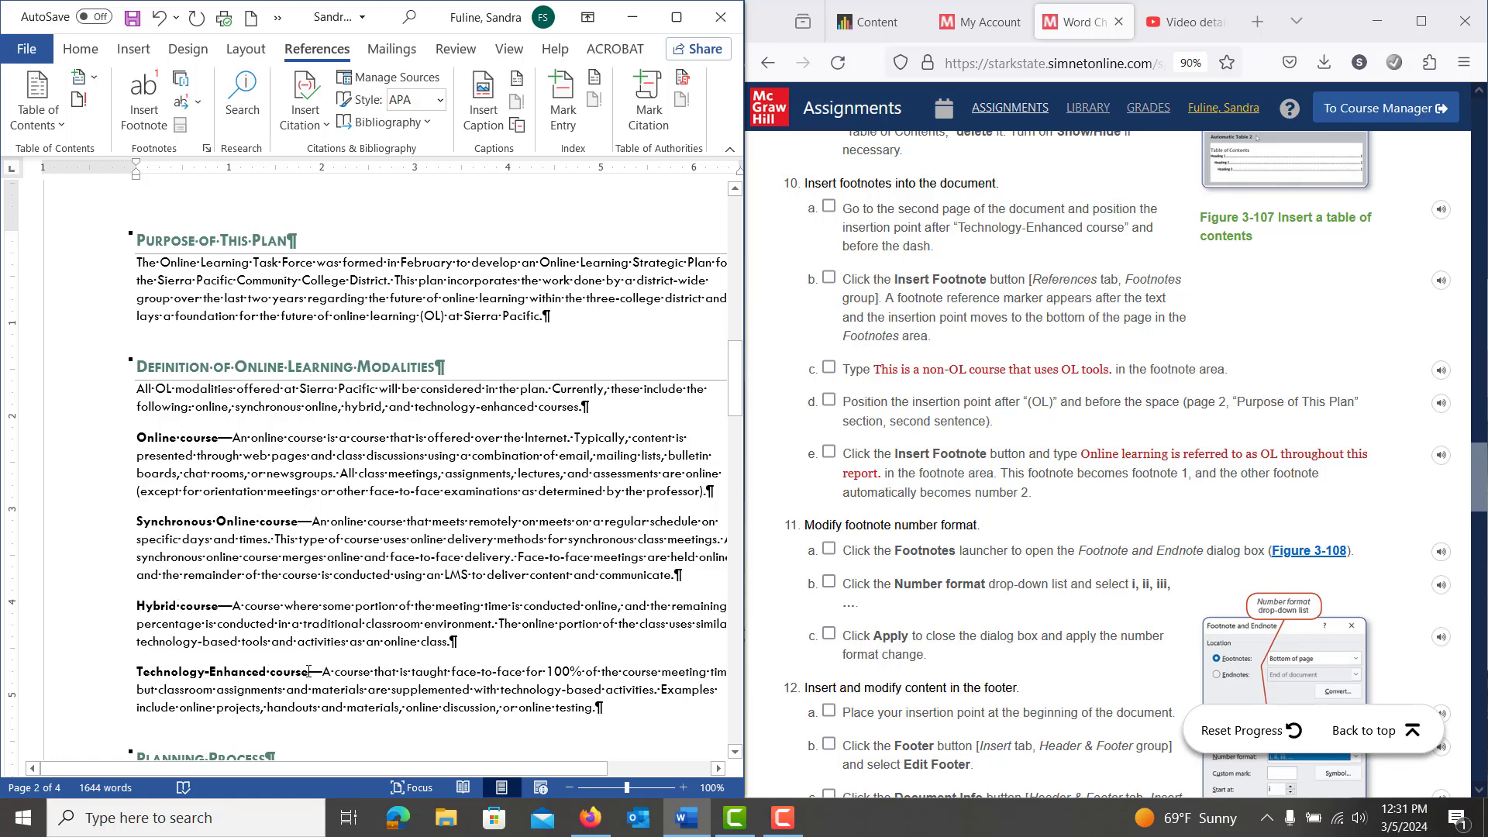
pyautogui.scroll(-3, 308, 672)
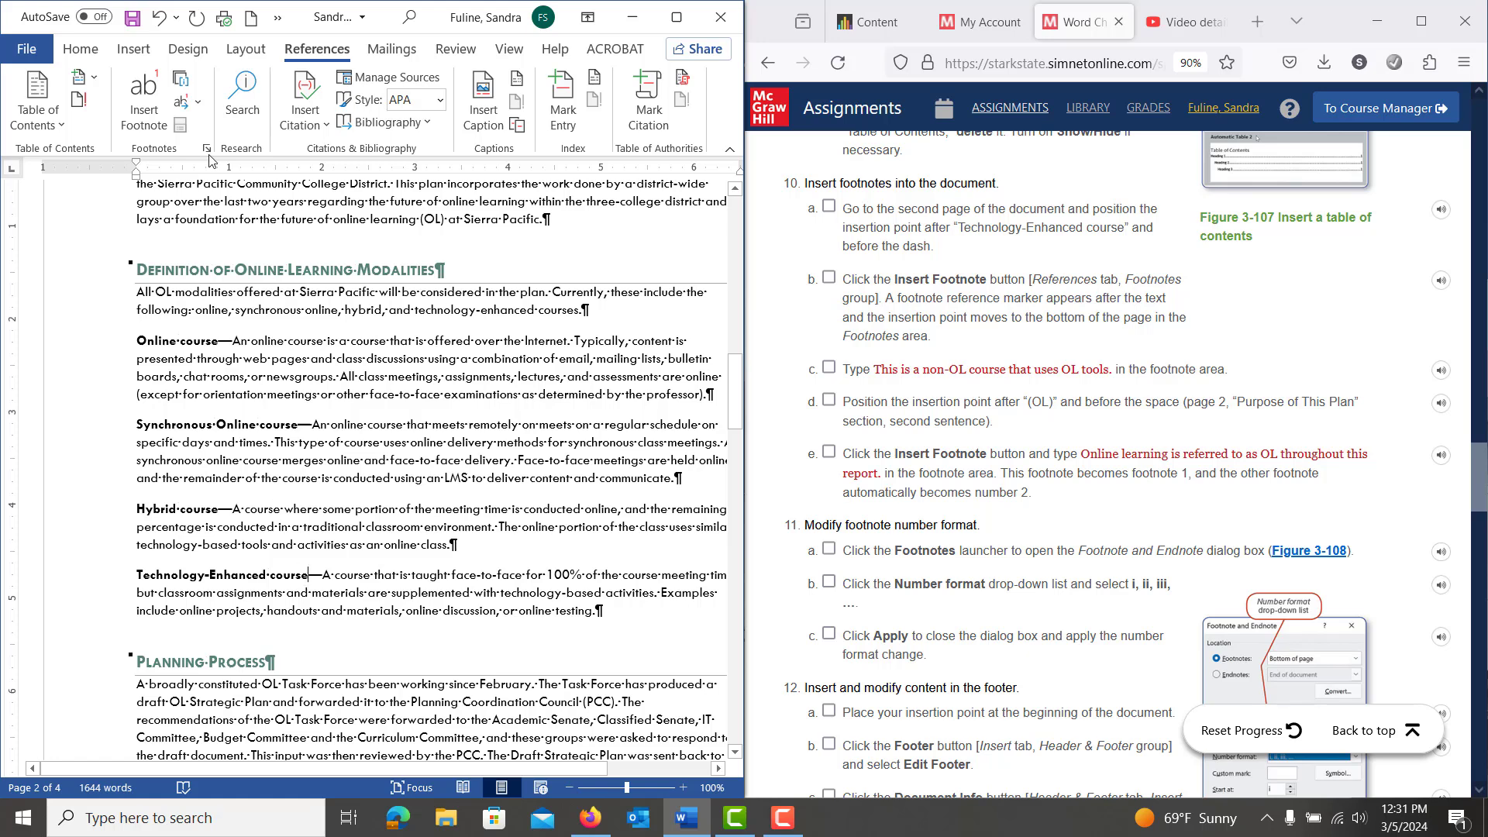
pyautogui.click(135, 50)
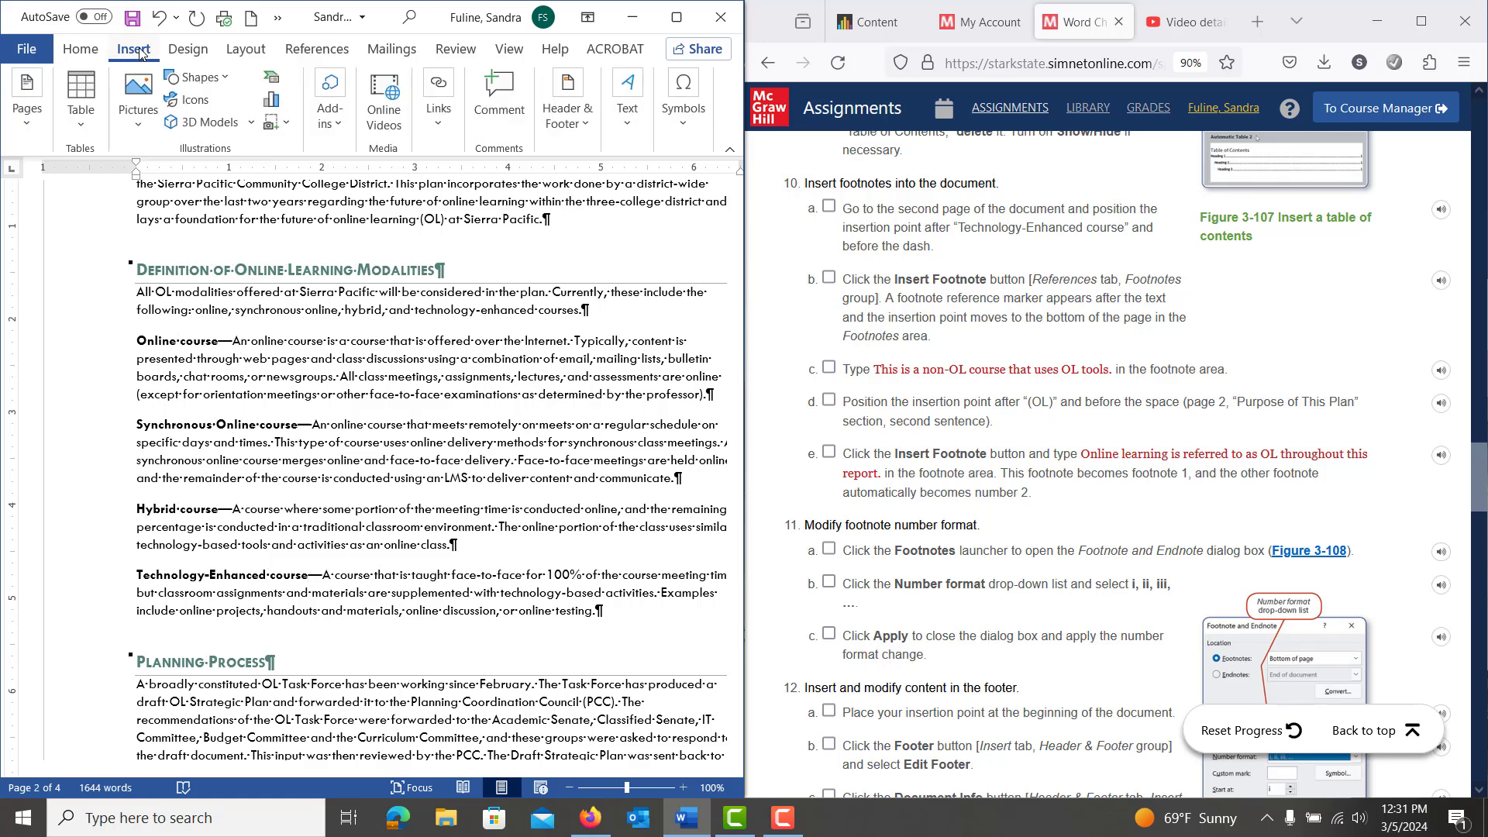
pyautogui.click(317, 50)
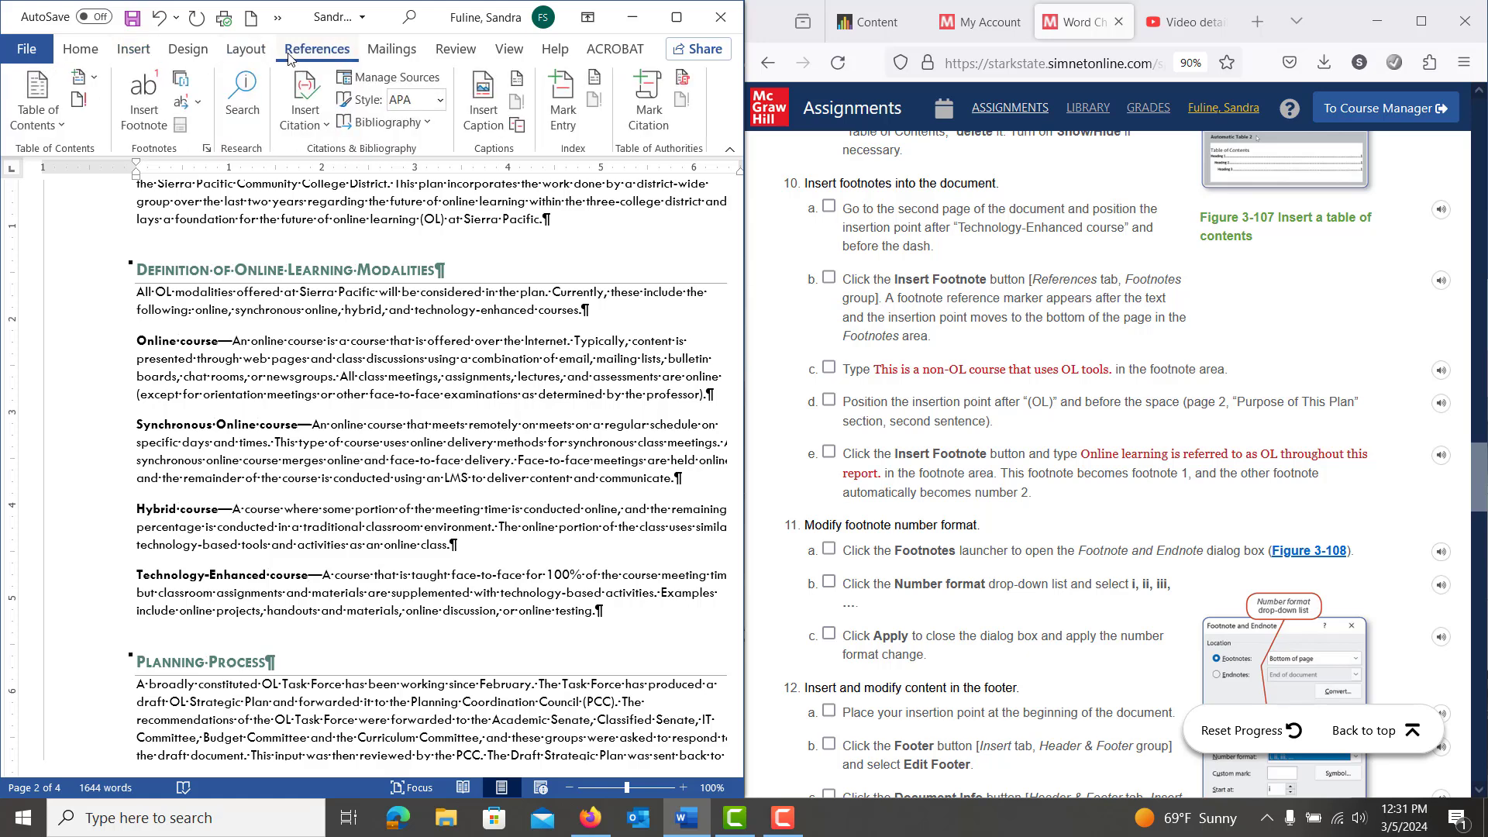
pyautogui.click(151, 125)
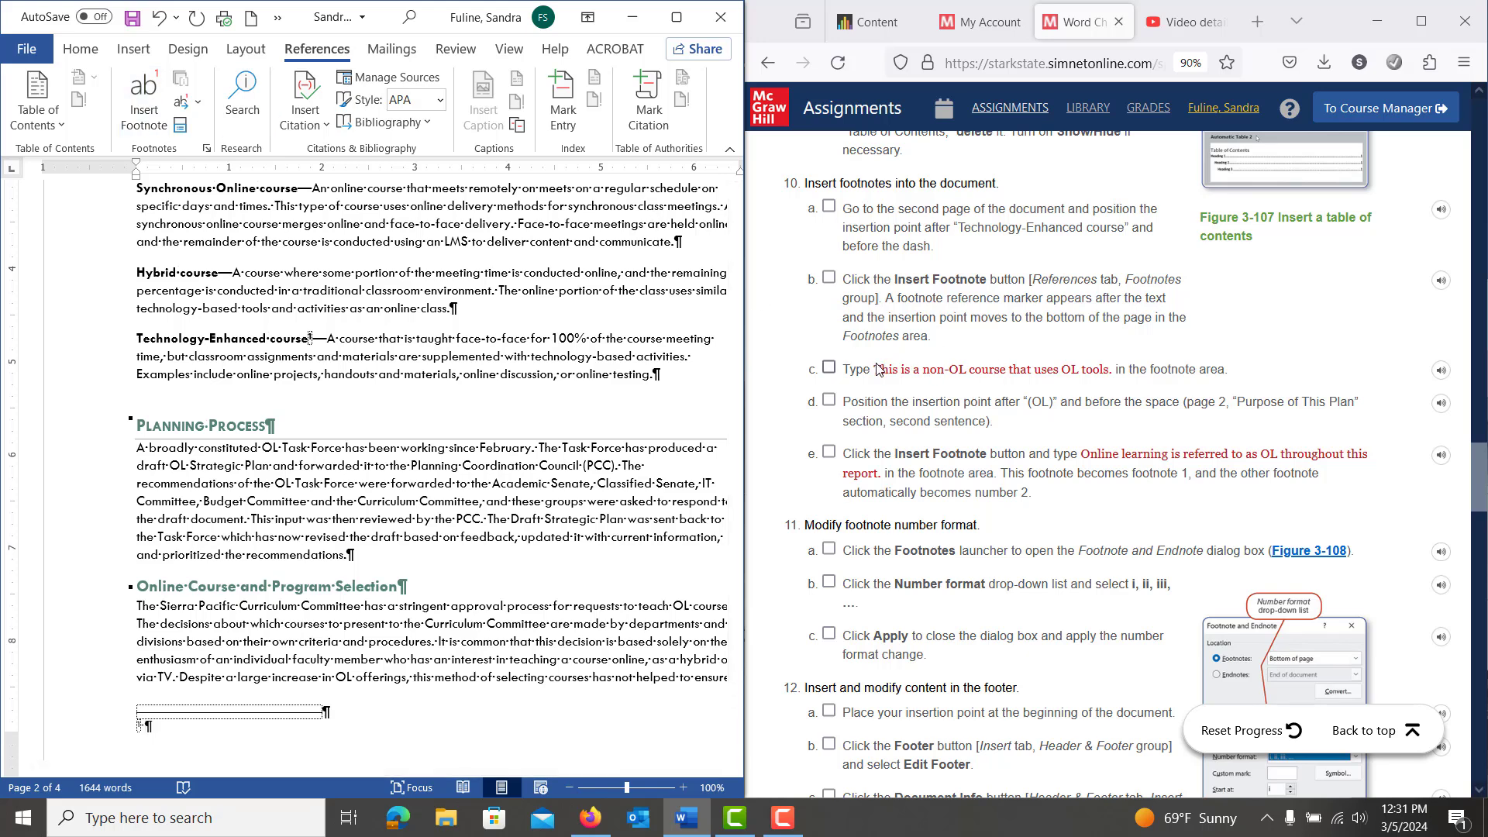
# Step: Copy "This is a non-OL course that uses OL tools." from the instructions and paste it as the new footnote's text
pyautogui.moveTo(877, 369); pyautogui.dragTo(957, 369)
pyautogui.moveTo(1085, 363); pyautogui.dragTo(1115, 372)
pyautogui.hotkey('ctrl', 'c')
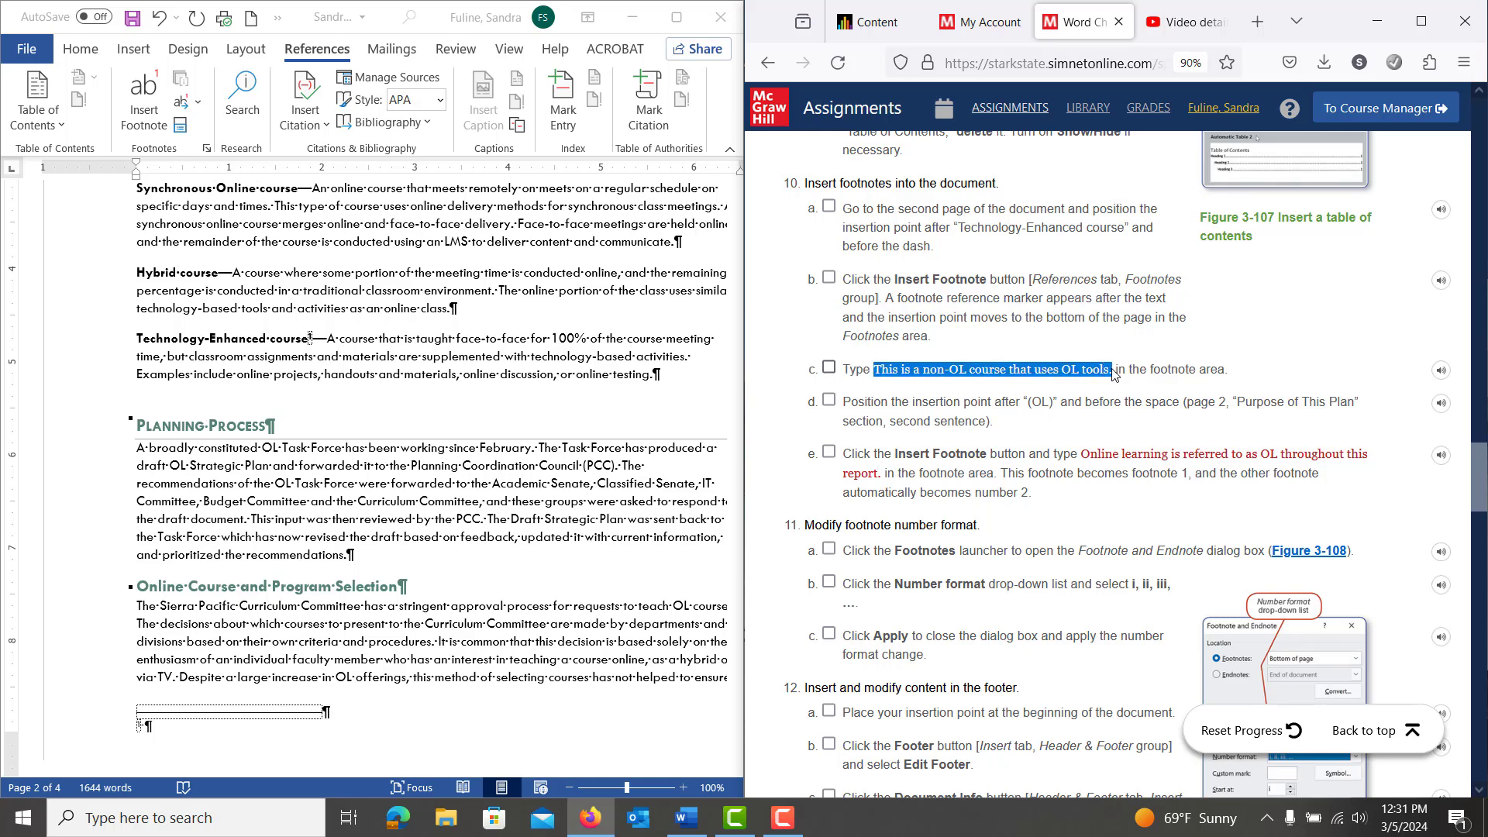
pyautogui.click(163, 729)
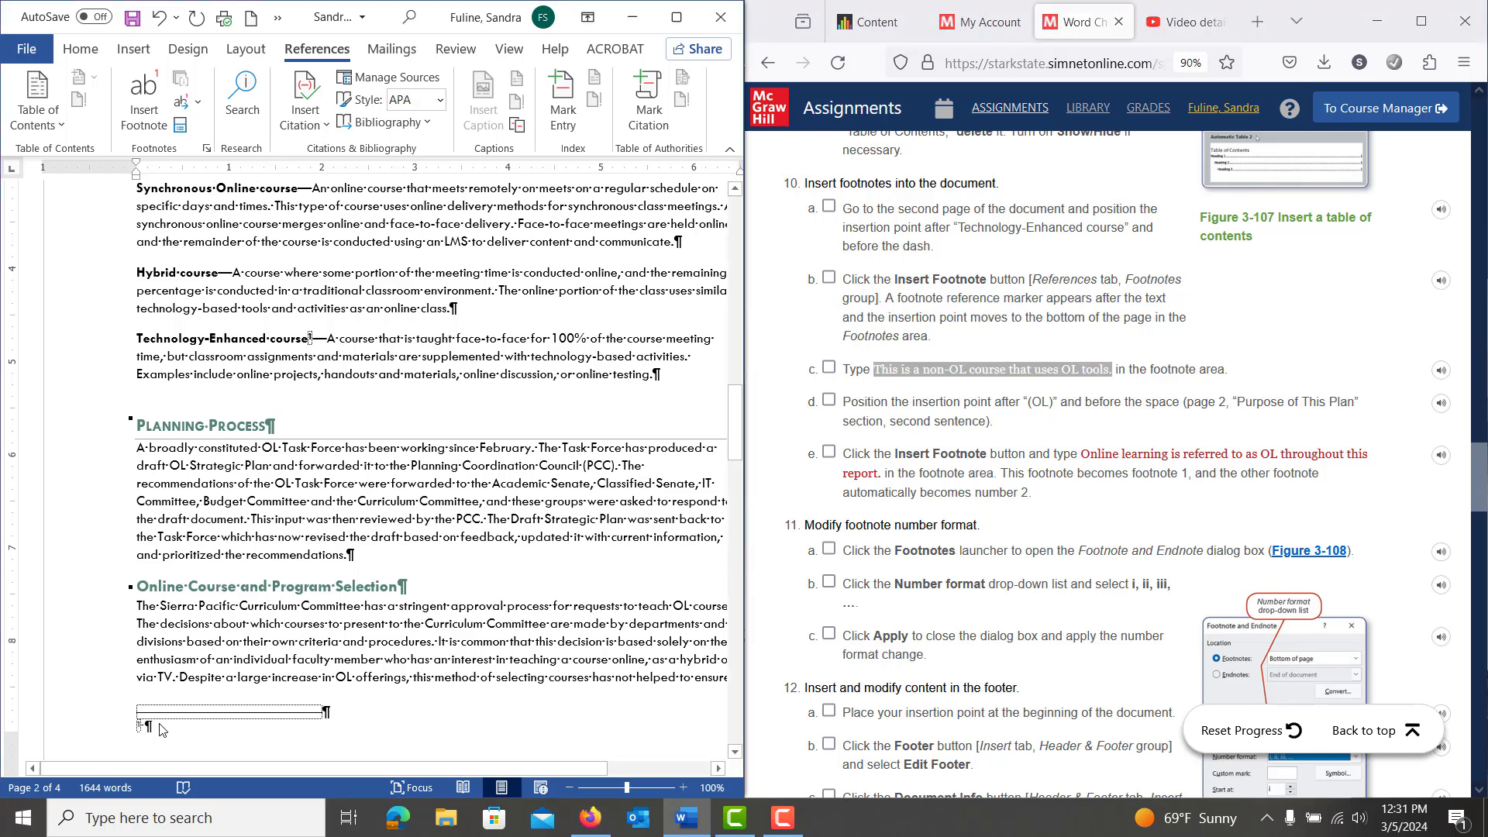
pyautogui.hotkey('ctrl', 'v')
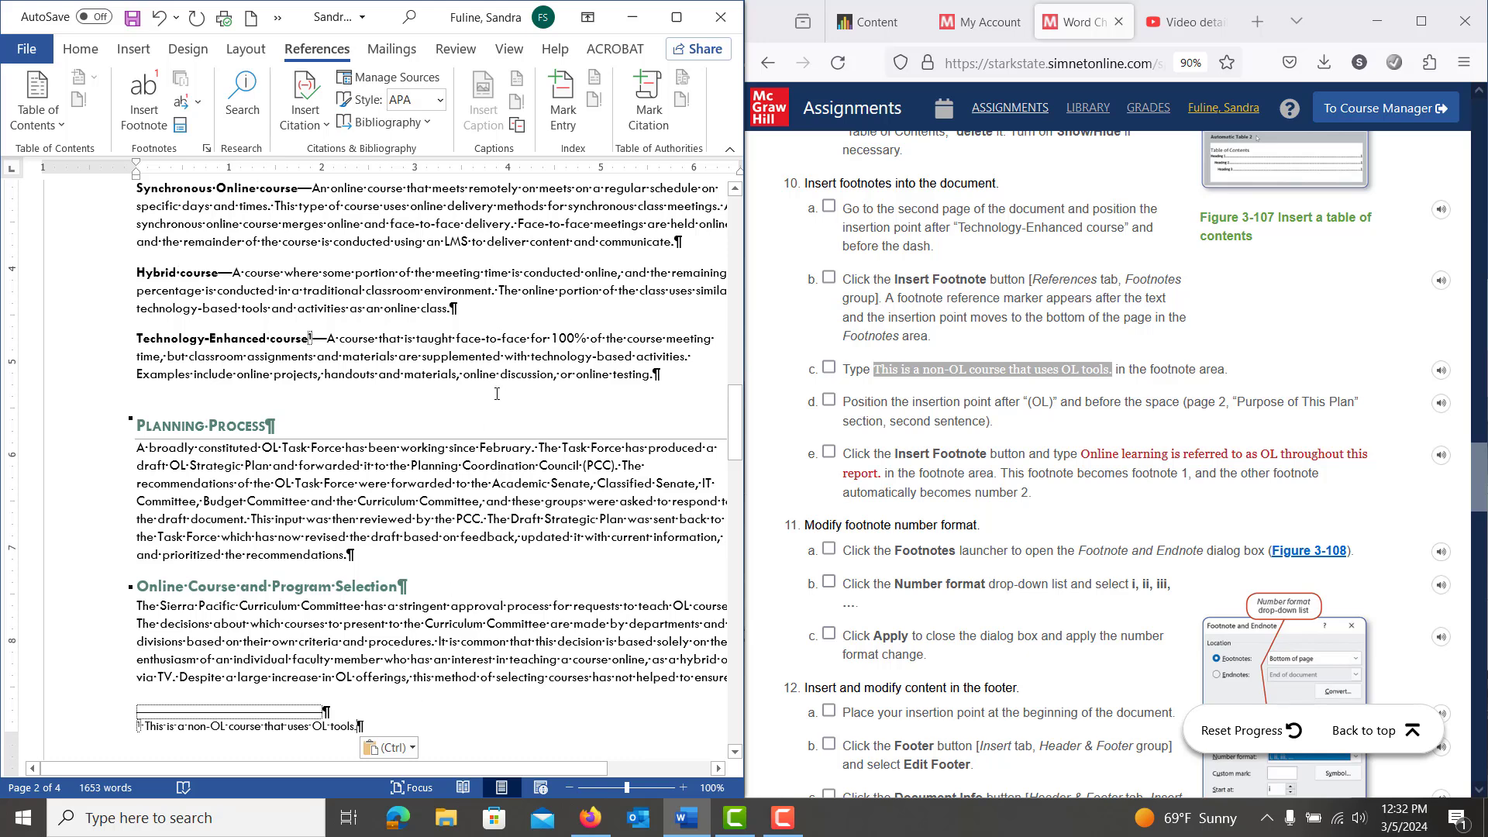
pyautogui.scroll(5, 498, 396)
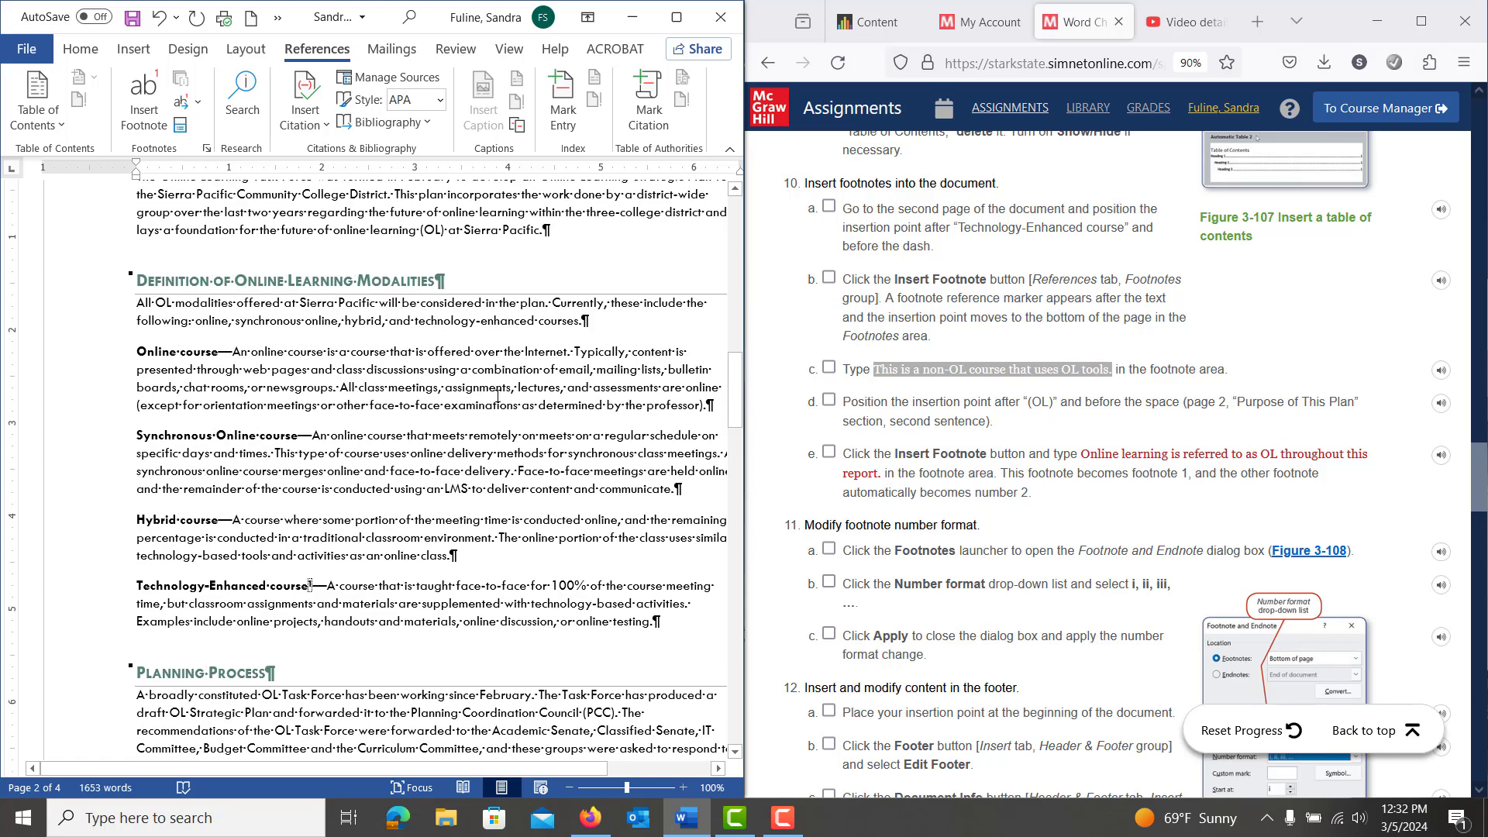
# Step: Insert a footnote directly after "(OL)" in the second sentence of the "Purpose of This Plan" section
pyautogui.scroll(5, 497, 396)
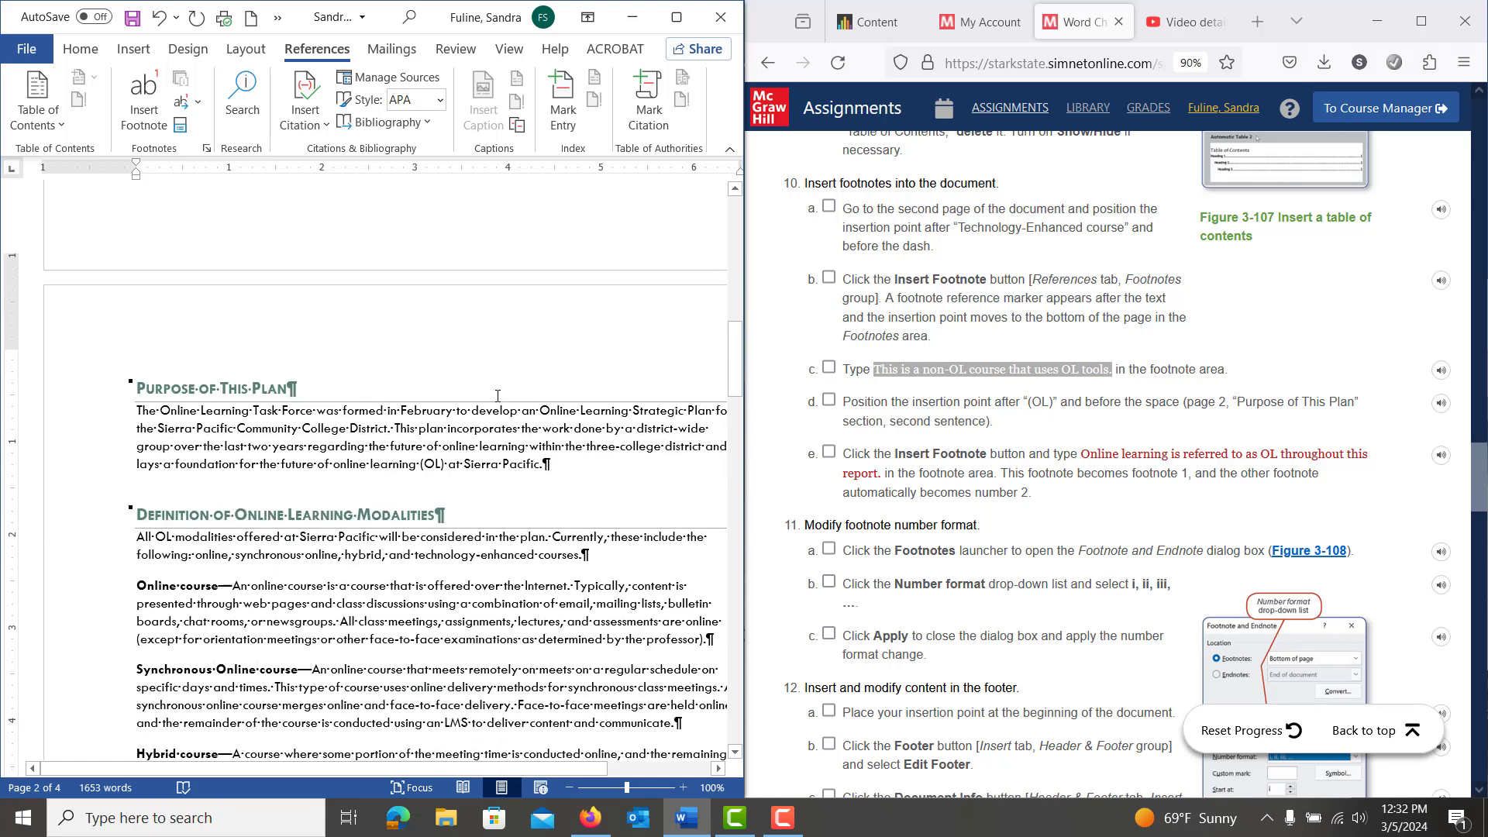
pyautogui.scroll(-1, 497, 396)
pyautogui.click(443, 431)
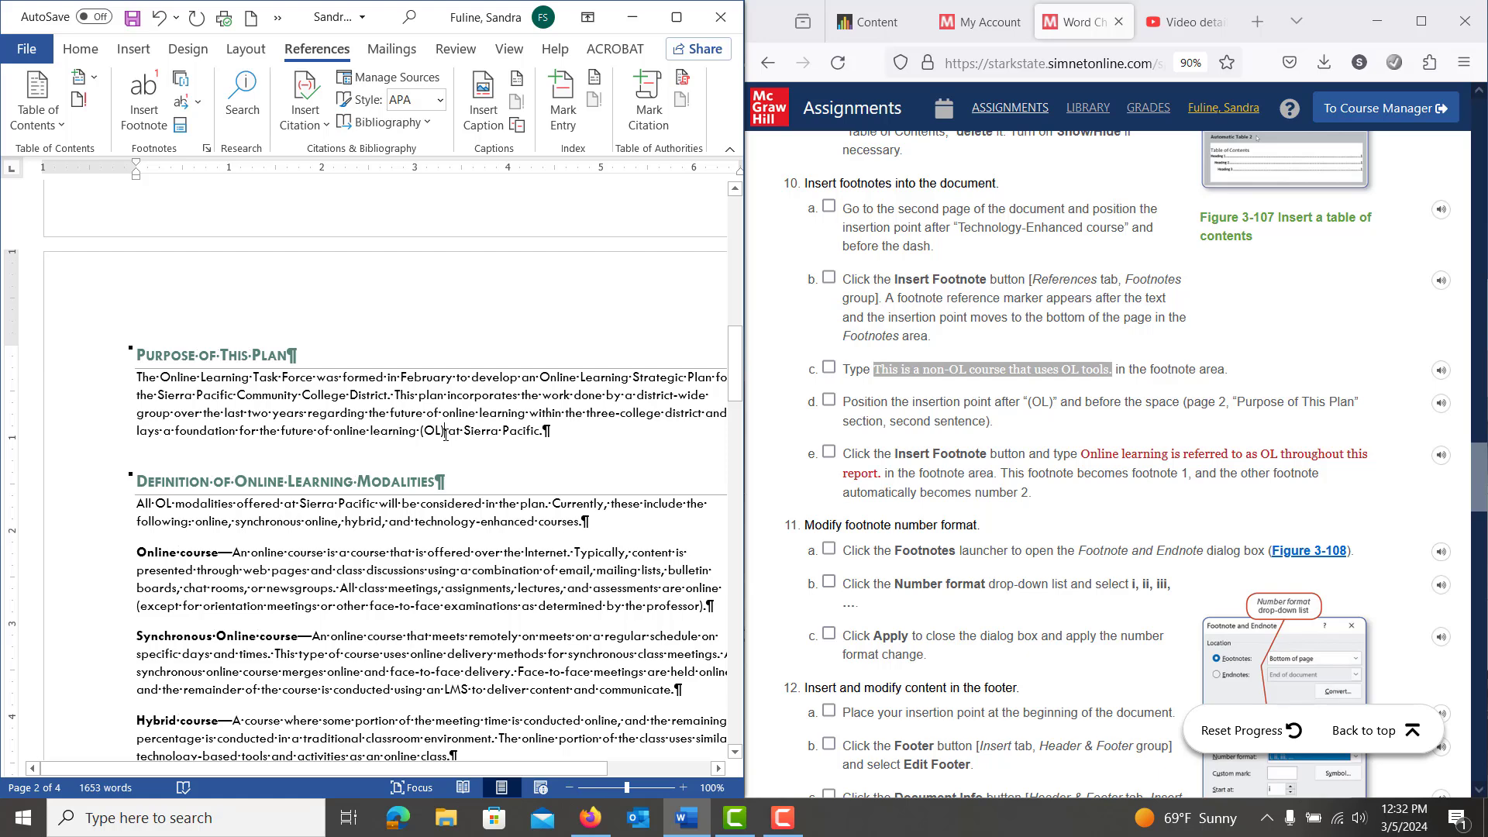
pyautogui.click(144, 101)
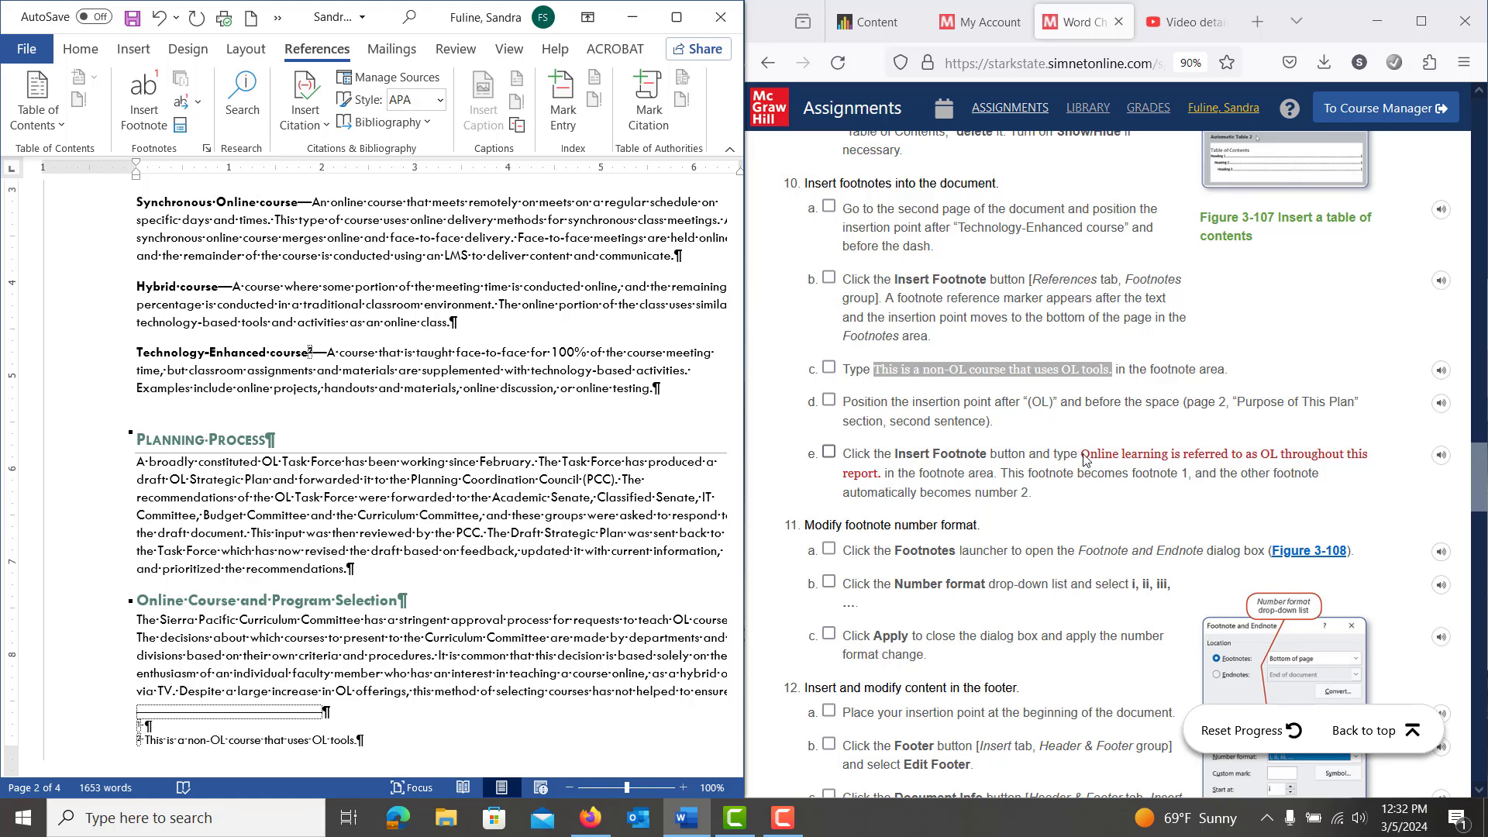
# Step: Copy "Online learning is referred to as OL throughout this report." from the instructions and paste it as the first footnote's text
pyautogui.moveTo(1084, 459); pyautogui.dragTo(883, 486)
pyautogui.hotkey('ctrl', 'c')
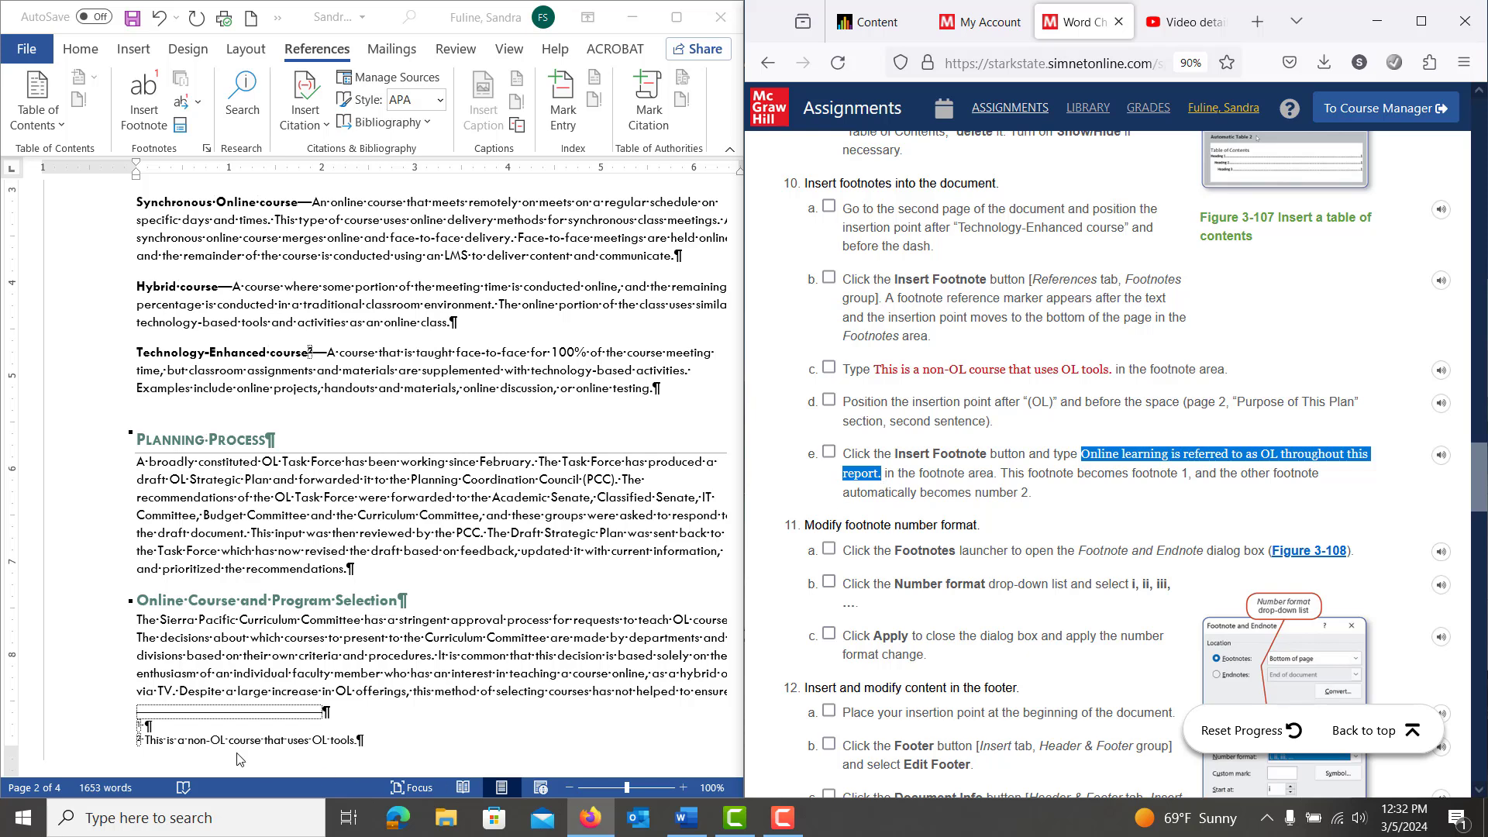
pyautogui.click(176, 729)
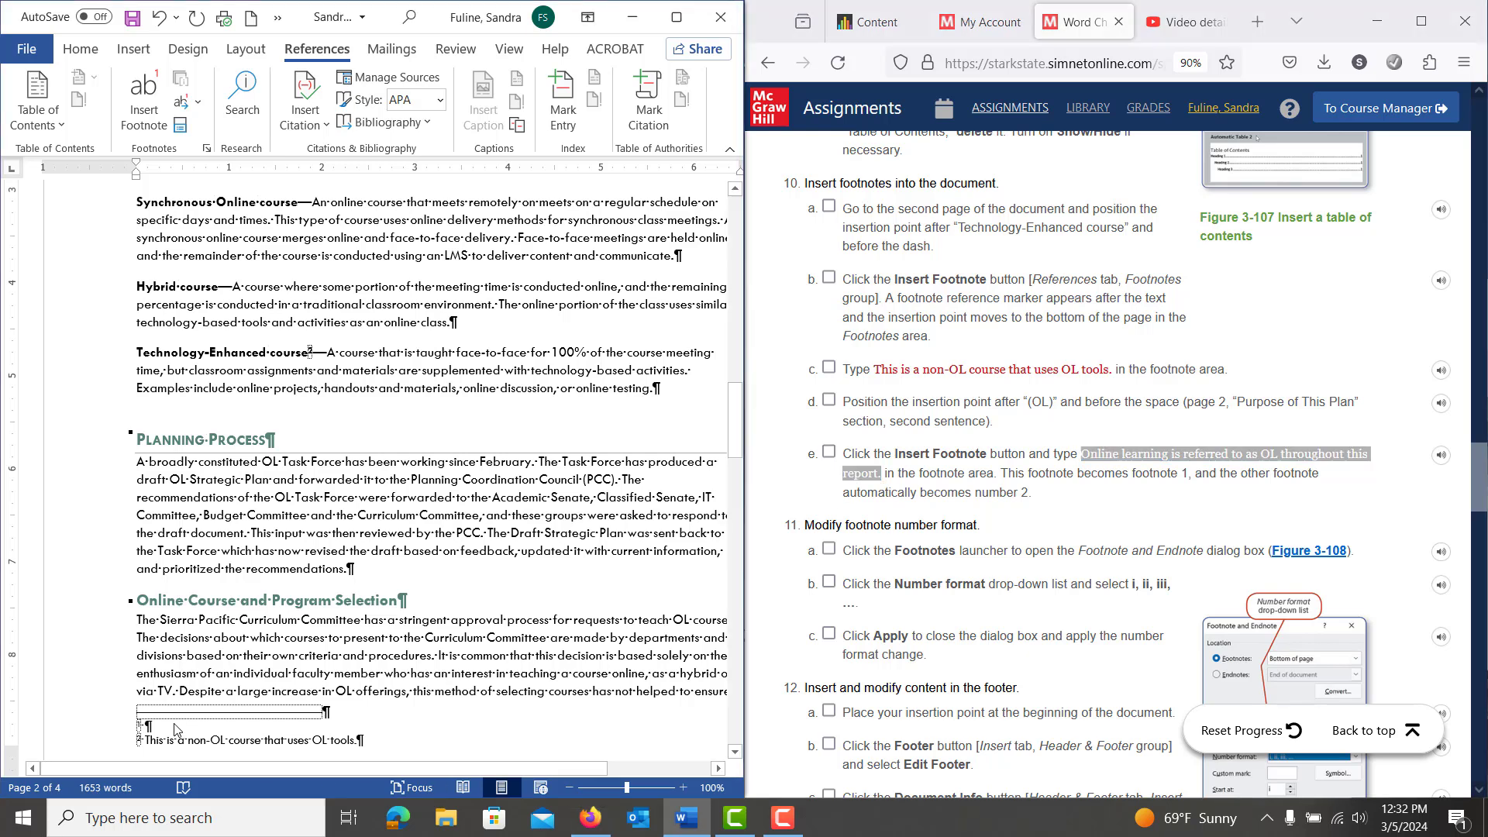
pyautogui.hotkey('ctrl', 'v')
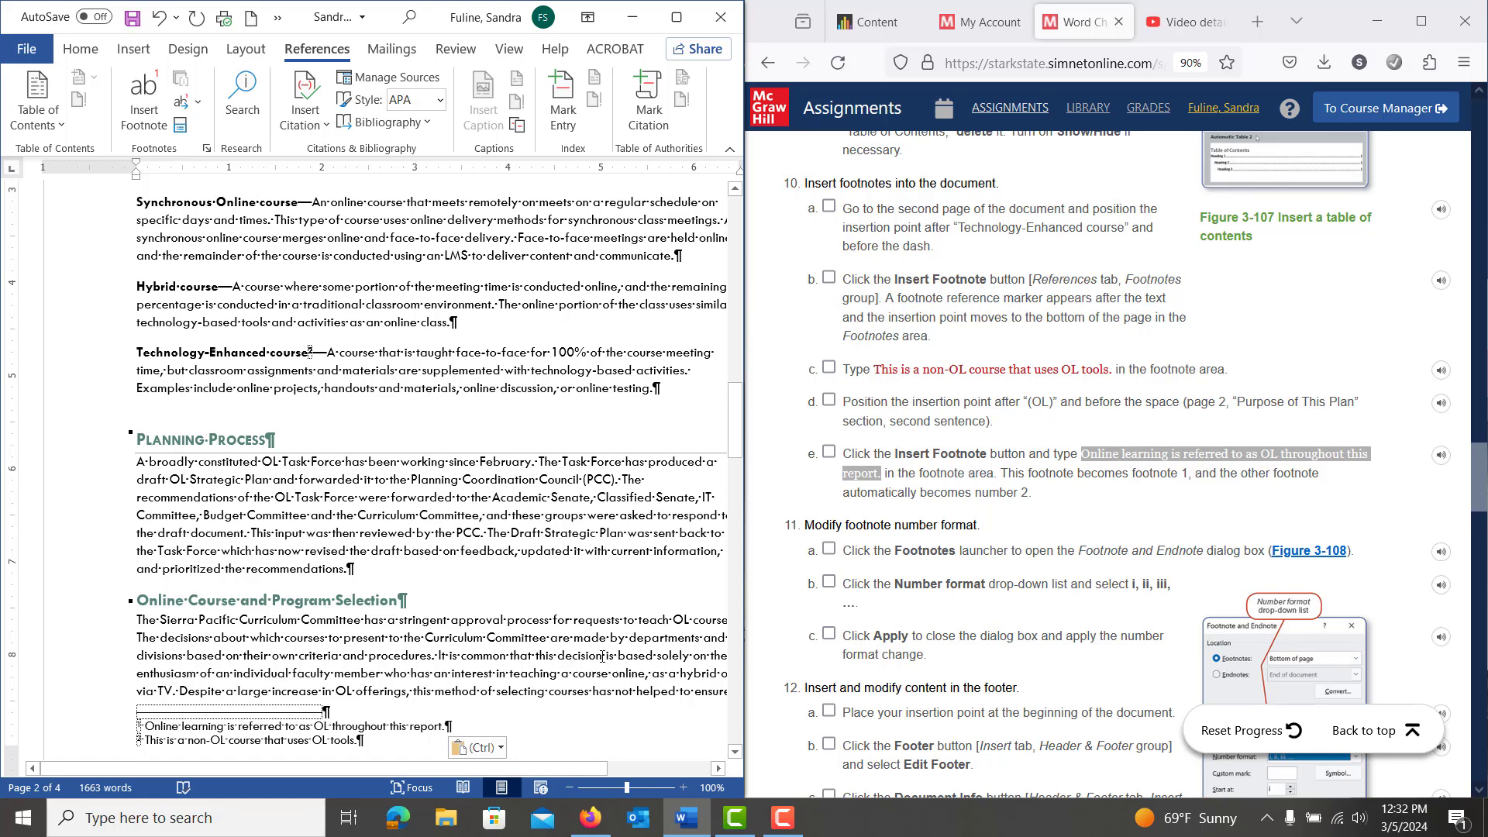
# Step: Examine both footnotes at the end of the second page at 170% zoom
pyautogui.scroll(-2, 641, 650)
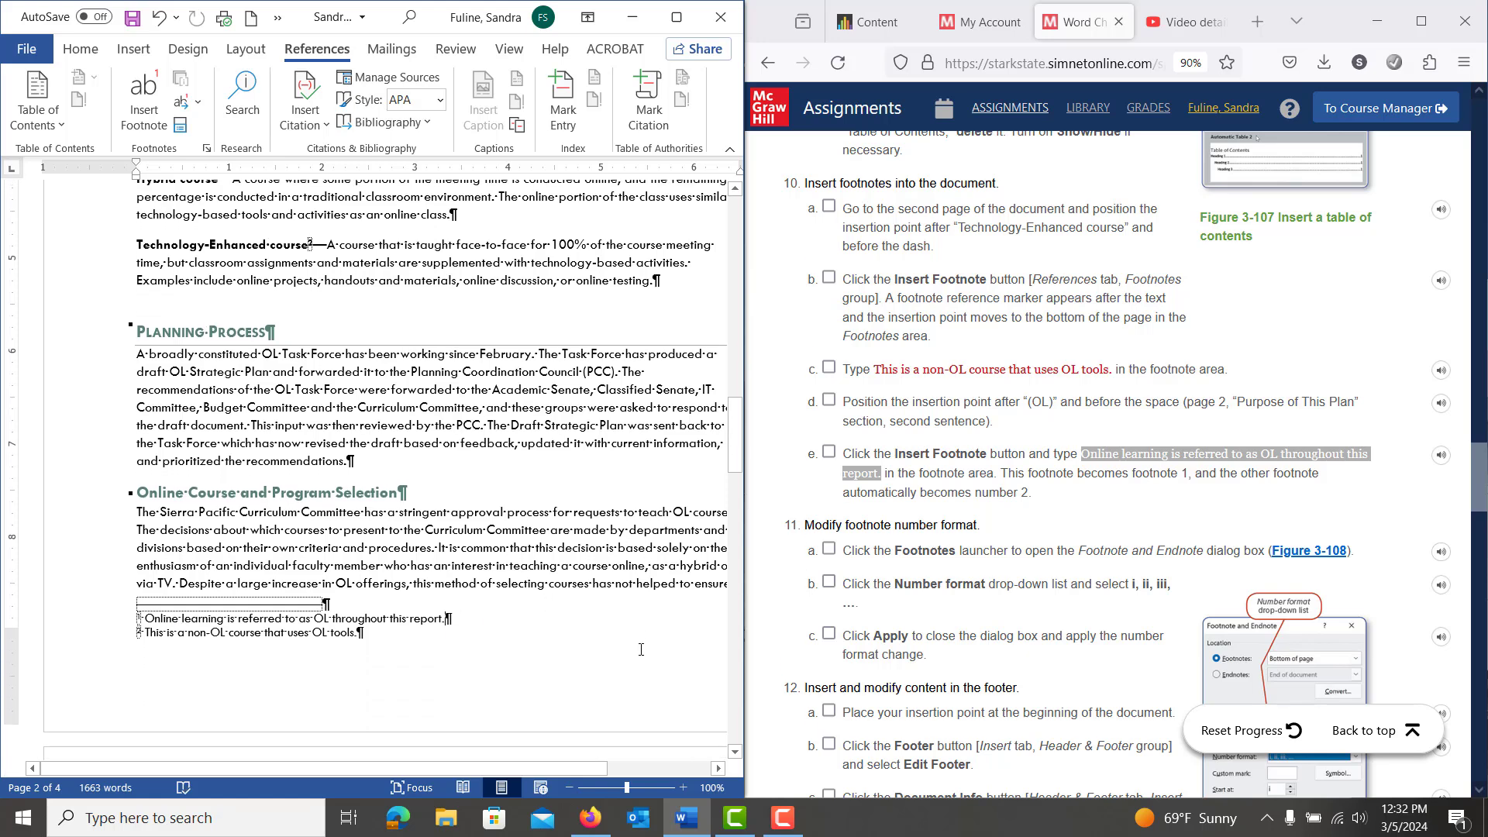
pyautogui.scroll(-3, 641, 650)
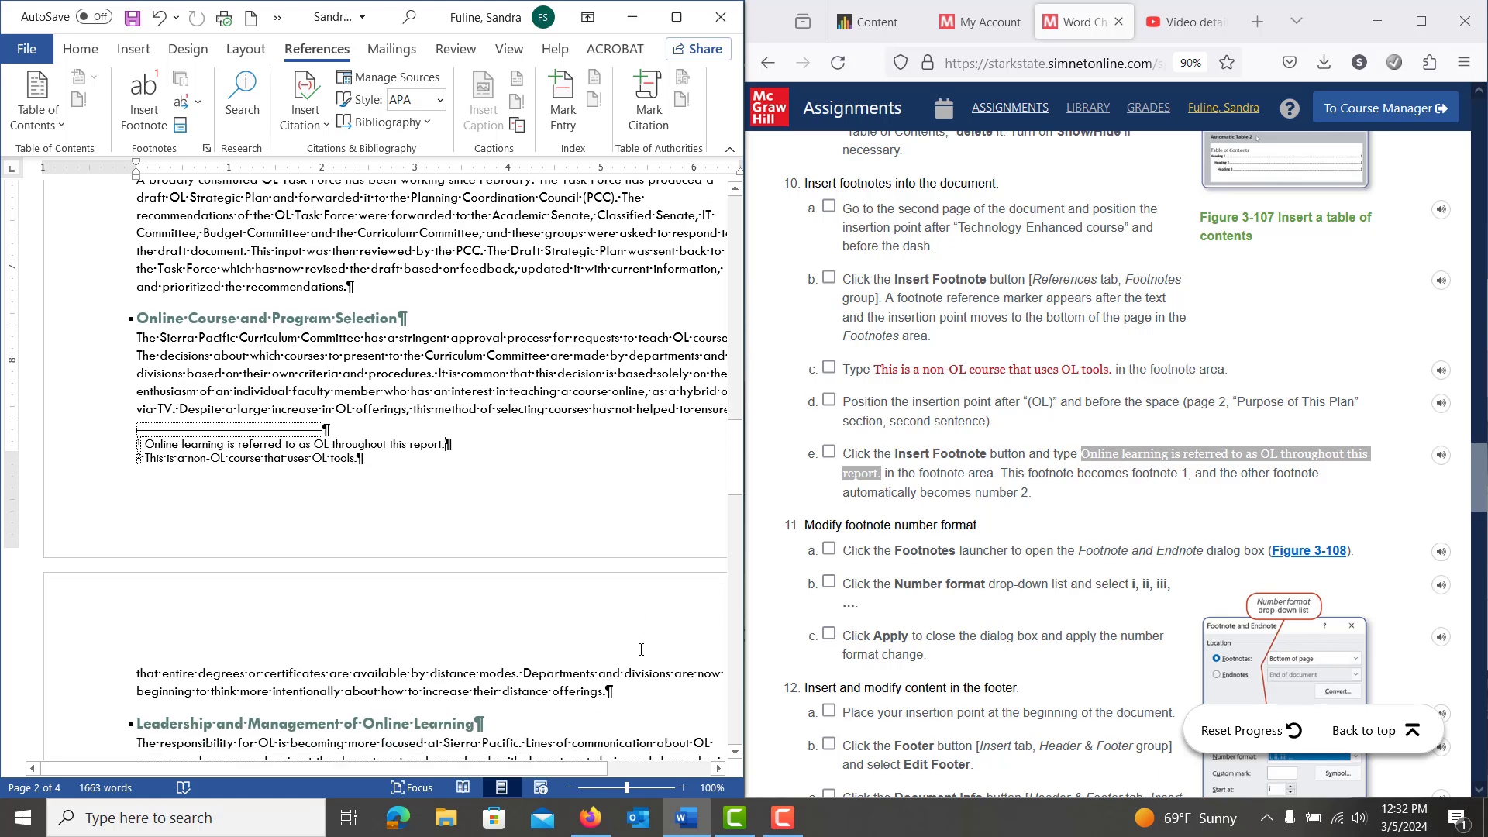
pyautogui.scroll(-2, 641, 650)
pyautogui.scroll(4, 641, 650)
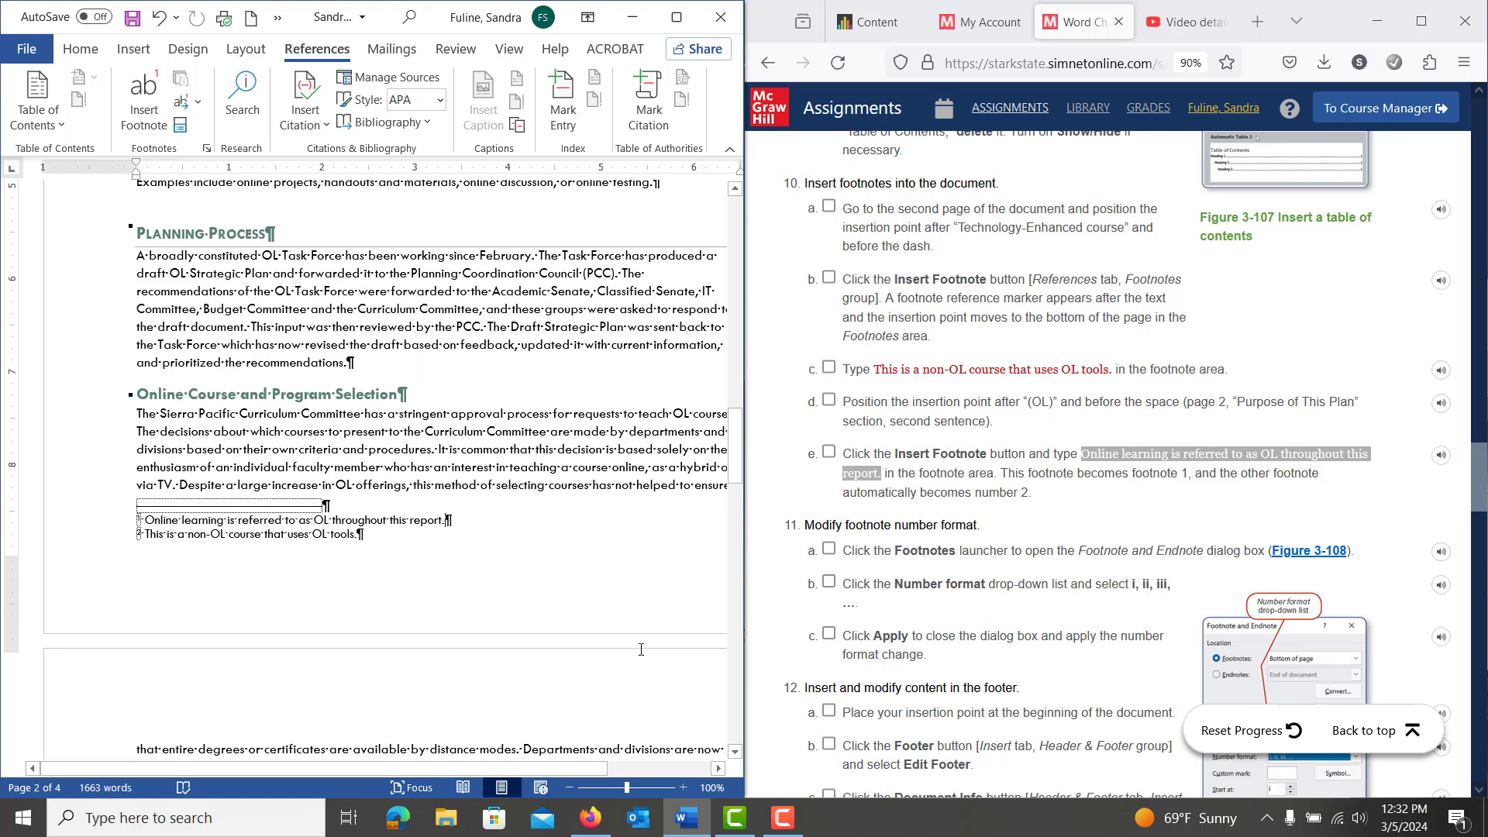
pyautogui.scroll(1, 641, 649)
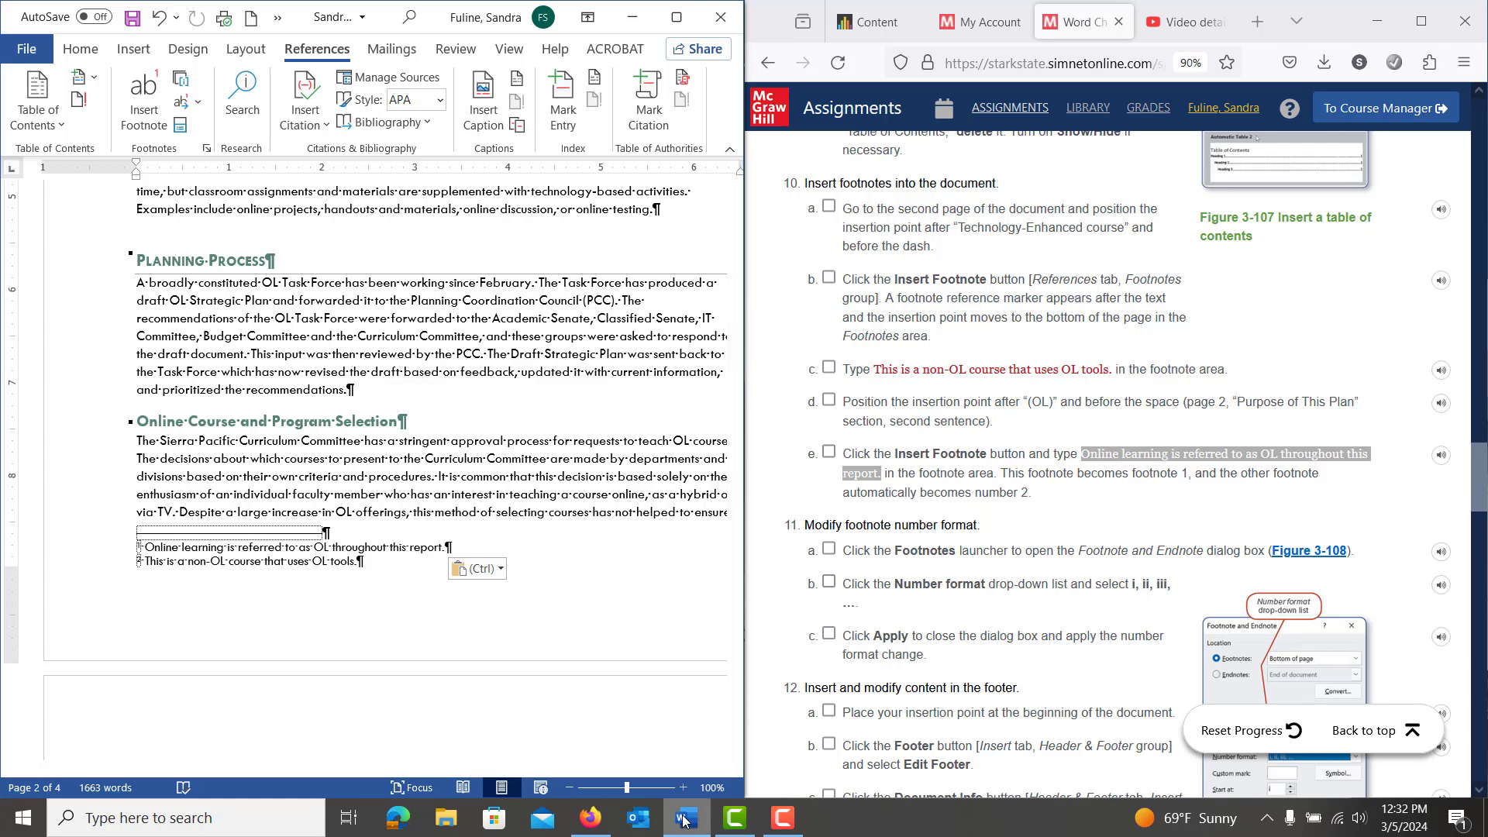
pyautogui.click(683, 788)
pyautogui.click(683, 787)
pyautogui.click(683, 787)
pyautogui.click(683, 788)
pyautogui.click(683, 787)
pyautogui.click(683, 788)
pyautogui.click(683, 787)
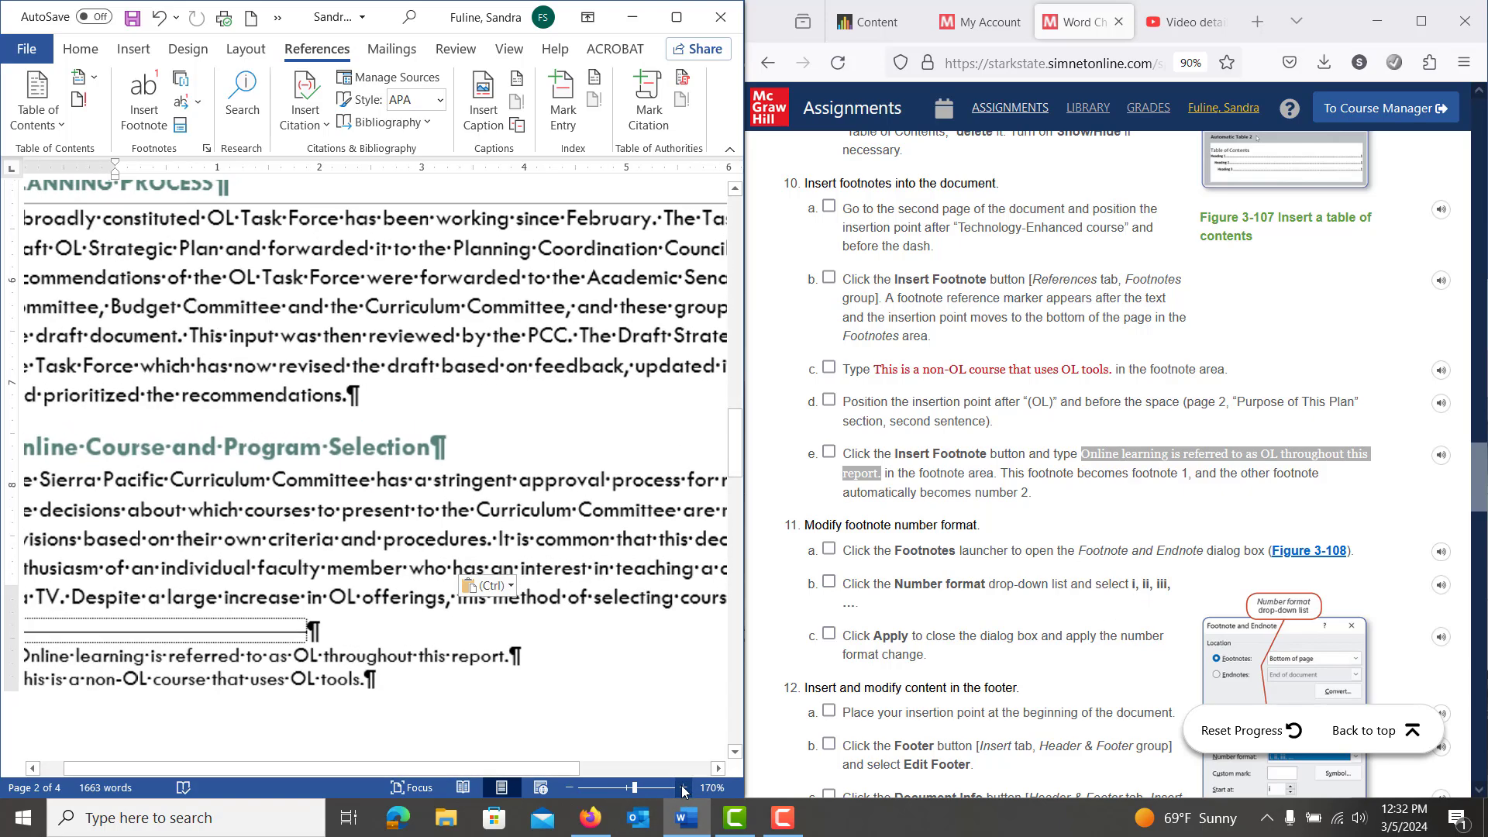
pyautogui.moveTo(451, 767); pyautogui.dragTo(333, 761)
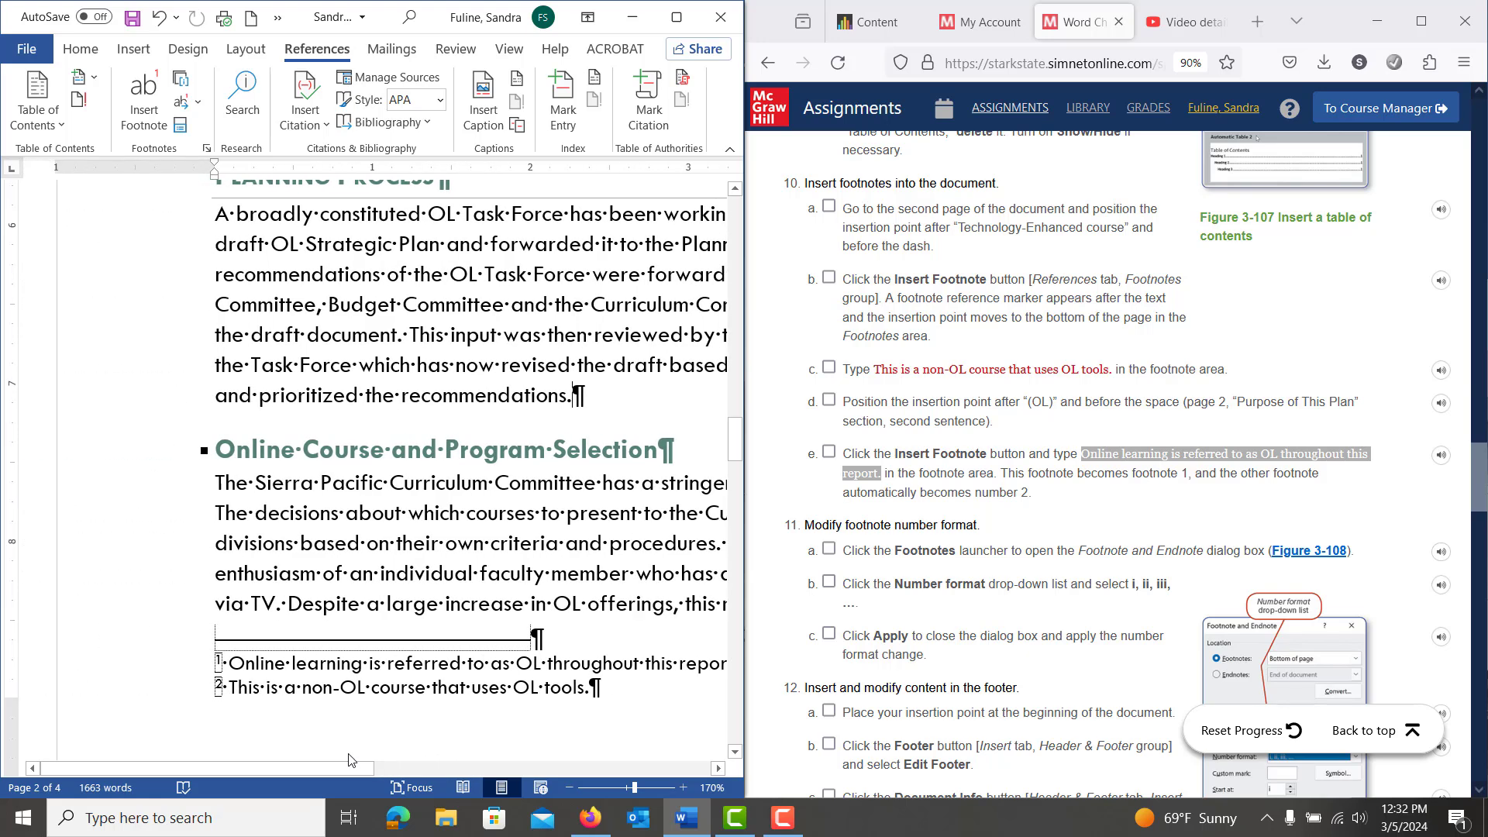
# Step: Change the footnote number format to i, ii, iii, … and apply it to the whole document
pyautogui.click(210, 150)
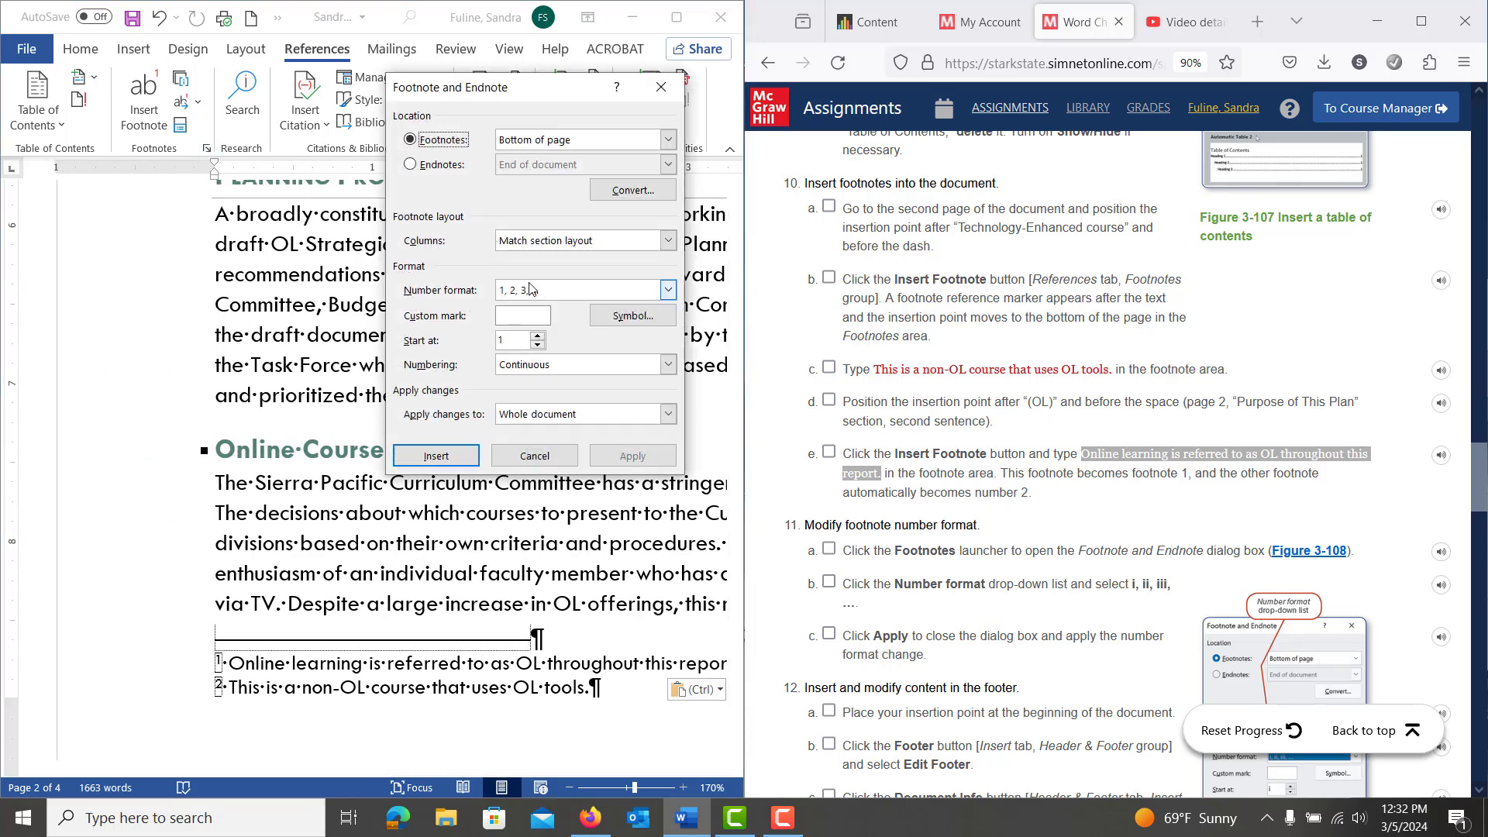
pyautogui.click(534, 297)
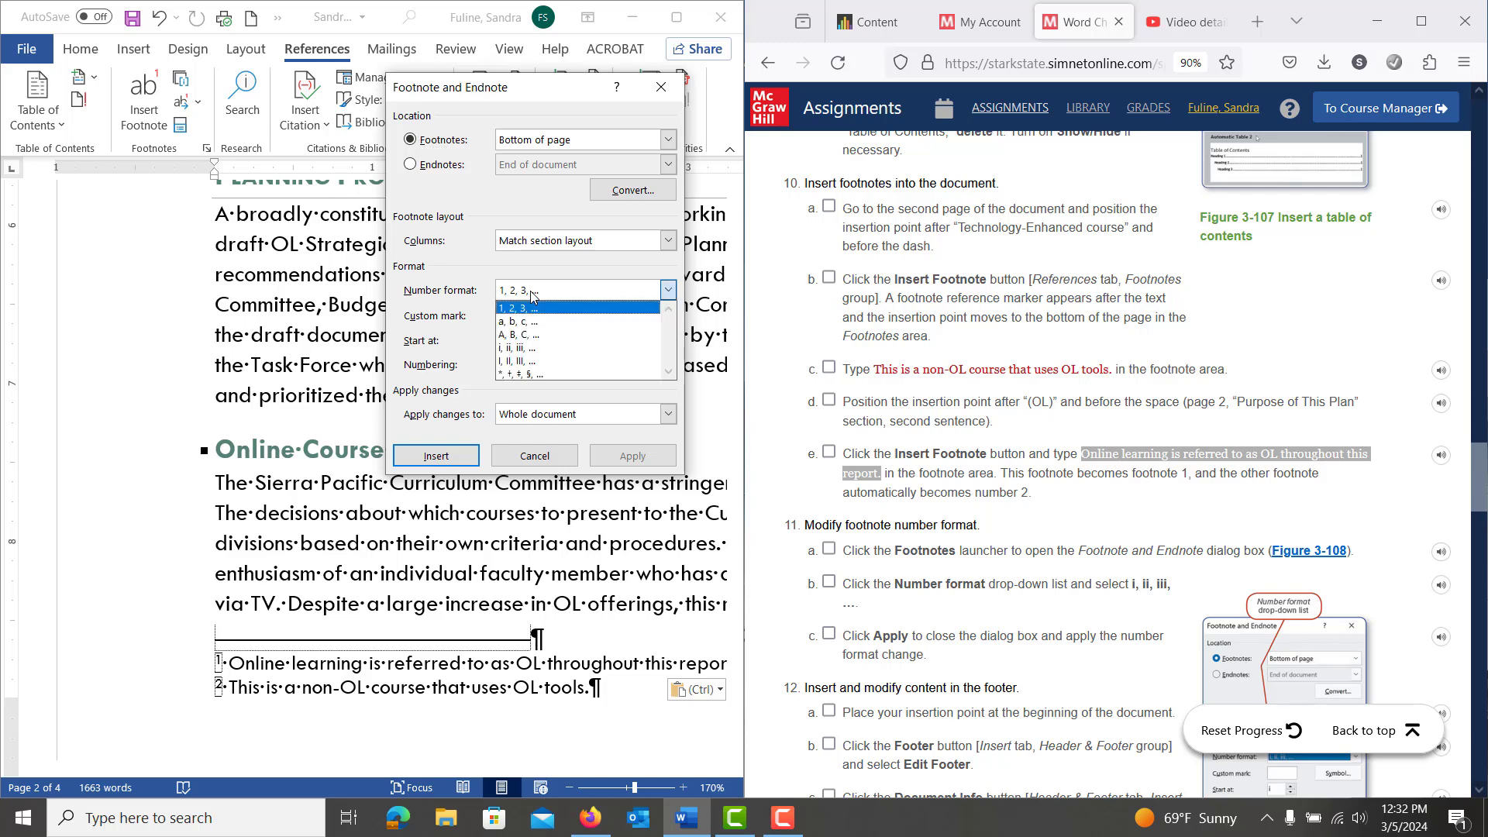
pyautogui.click(530, 350)
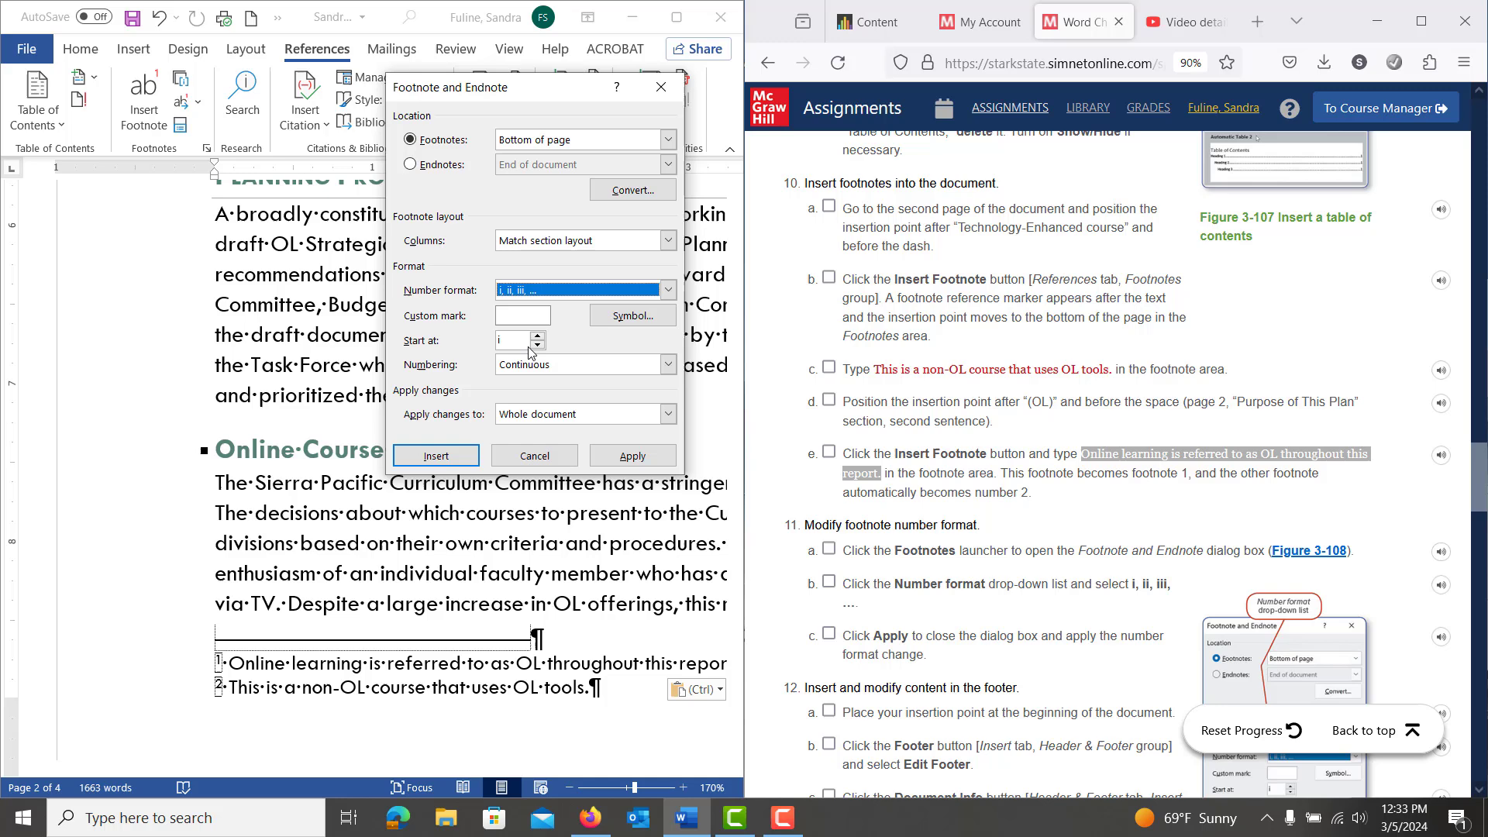
pyautogui.click(617, 457)
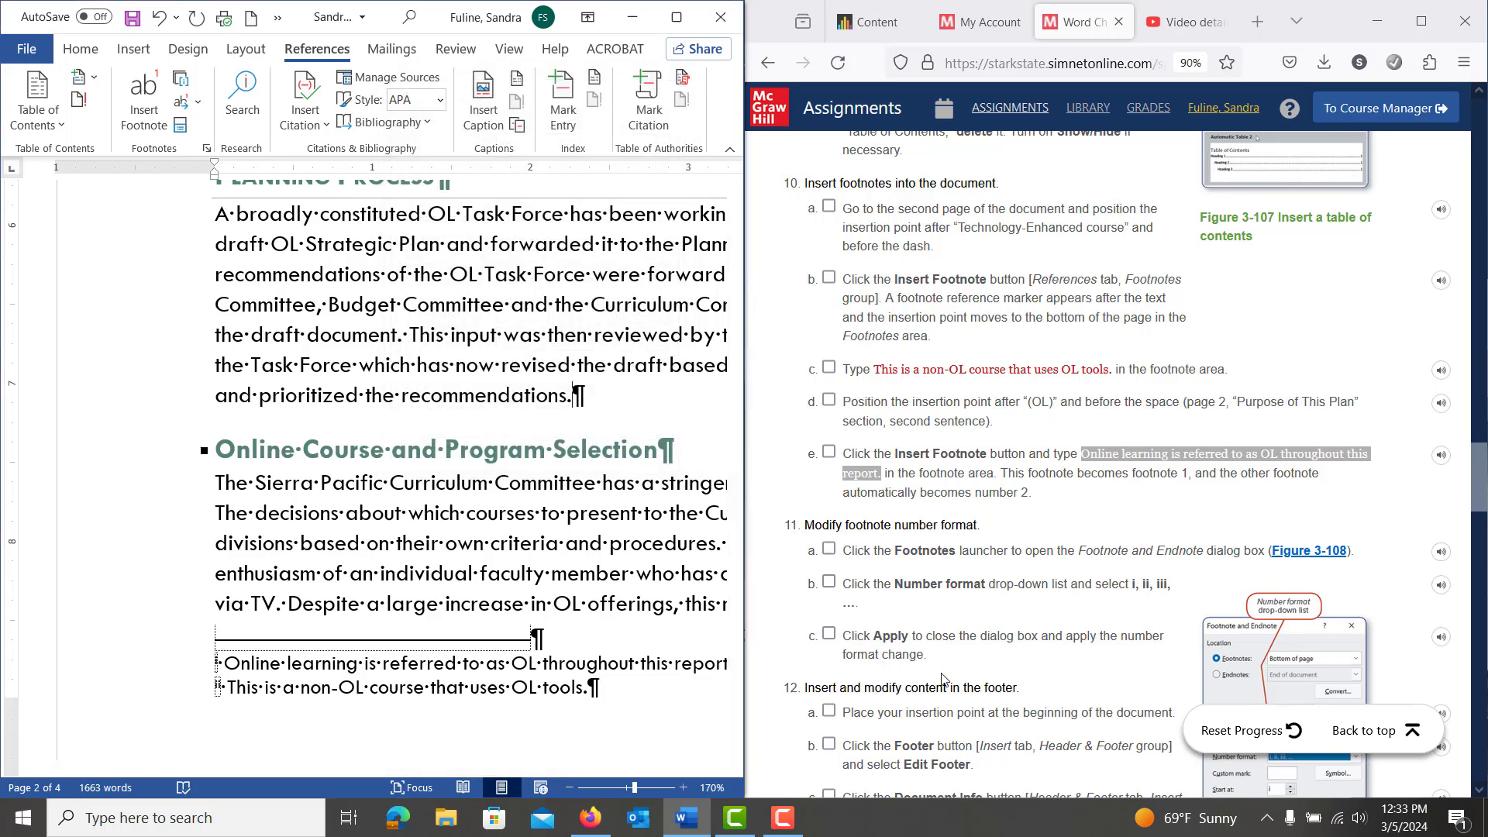
# Step: Go to the beginning of the document and open the first page's footer for editing
pyautogui.scroll(-4, 944, 679)
pyautogui.scroll(-3, 944, 679)
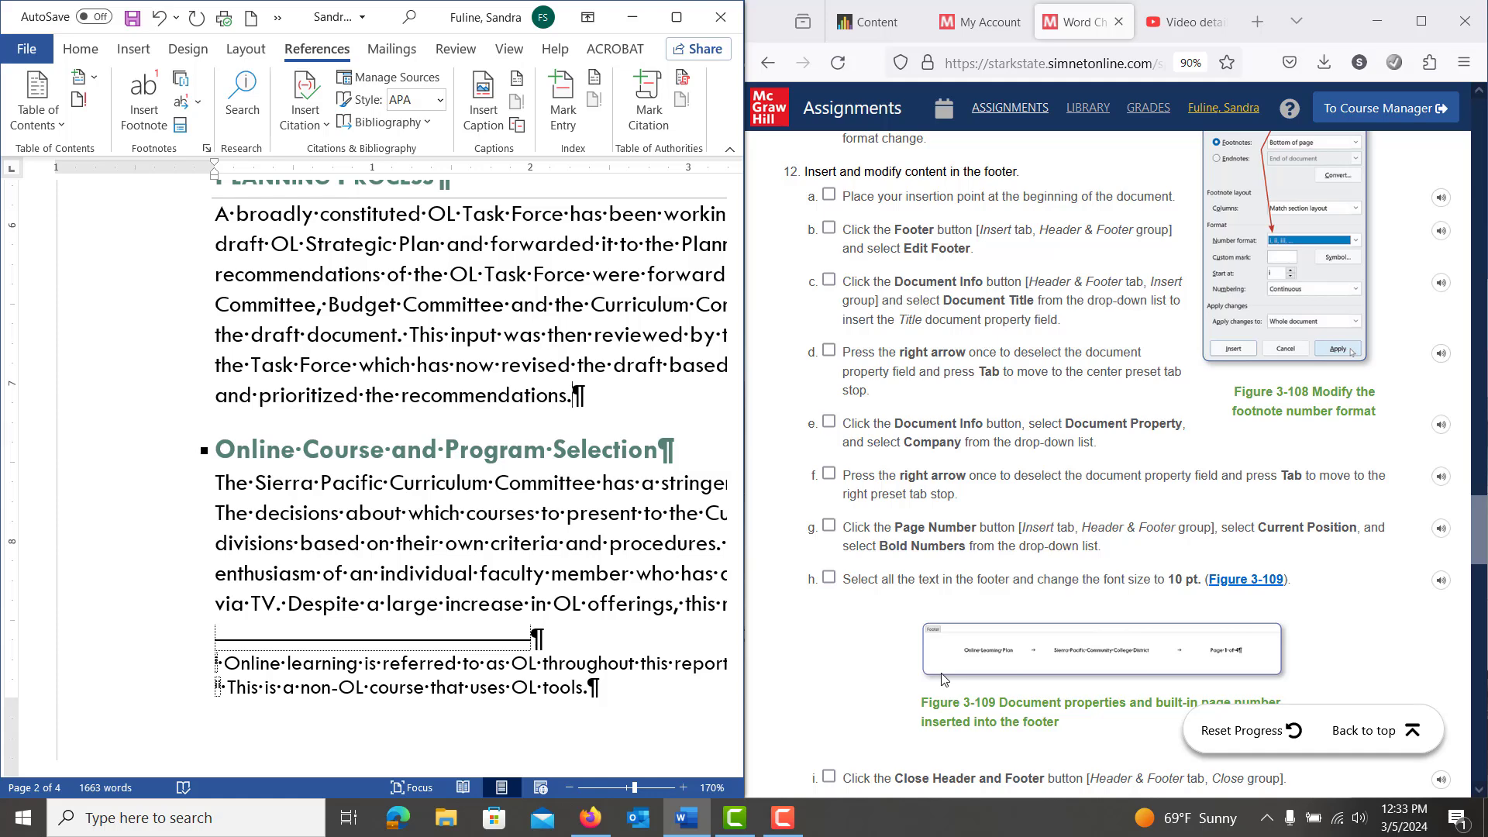
pyautogui.scroll(-1, 561, 551)
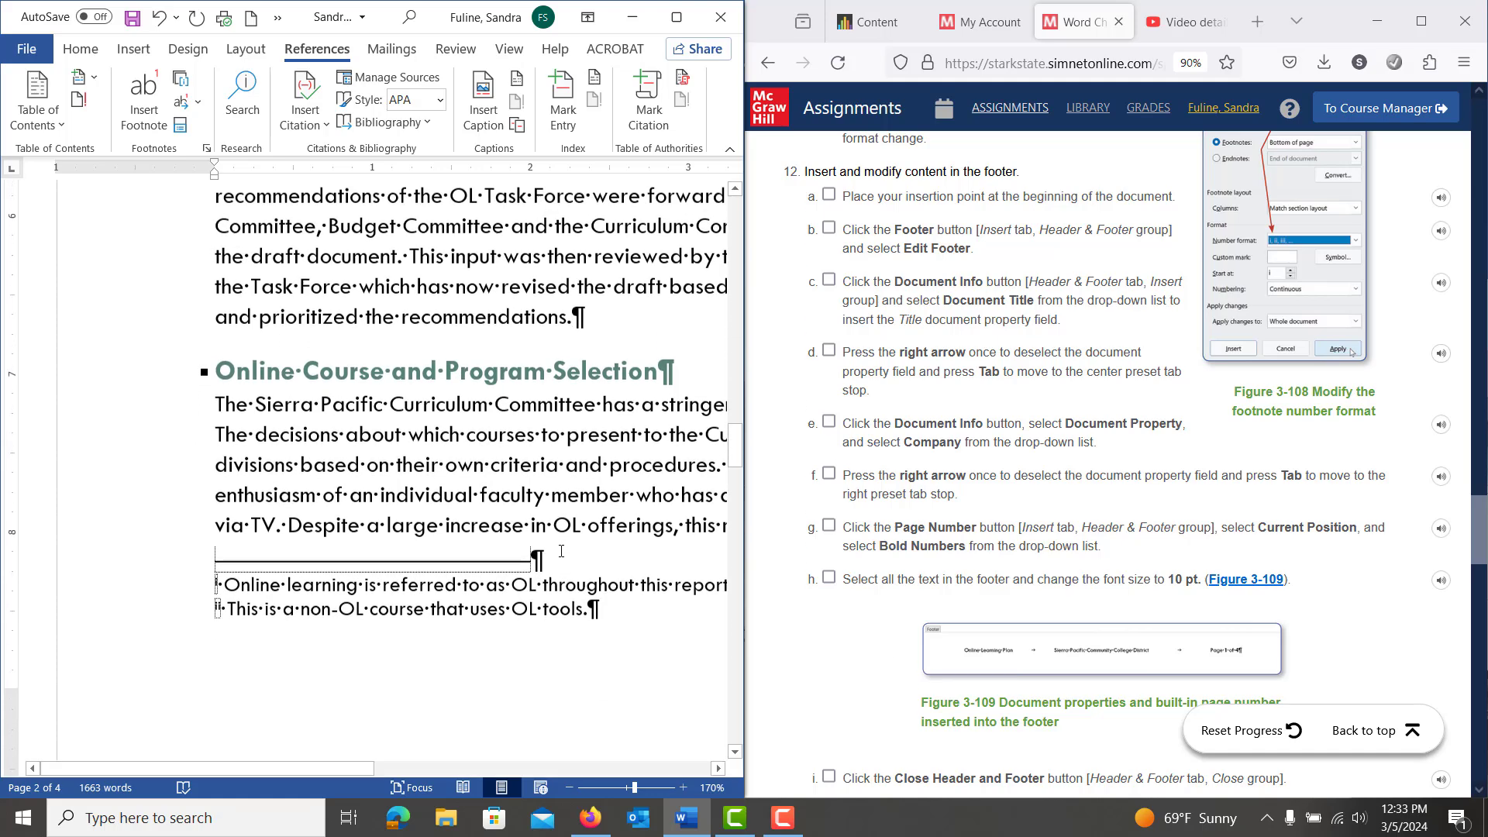
pyautogui.scroll(3, 561, 551)
pyautogui.hotkey('ctrl', 'Home')
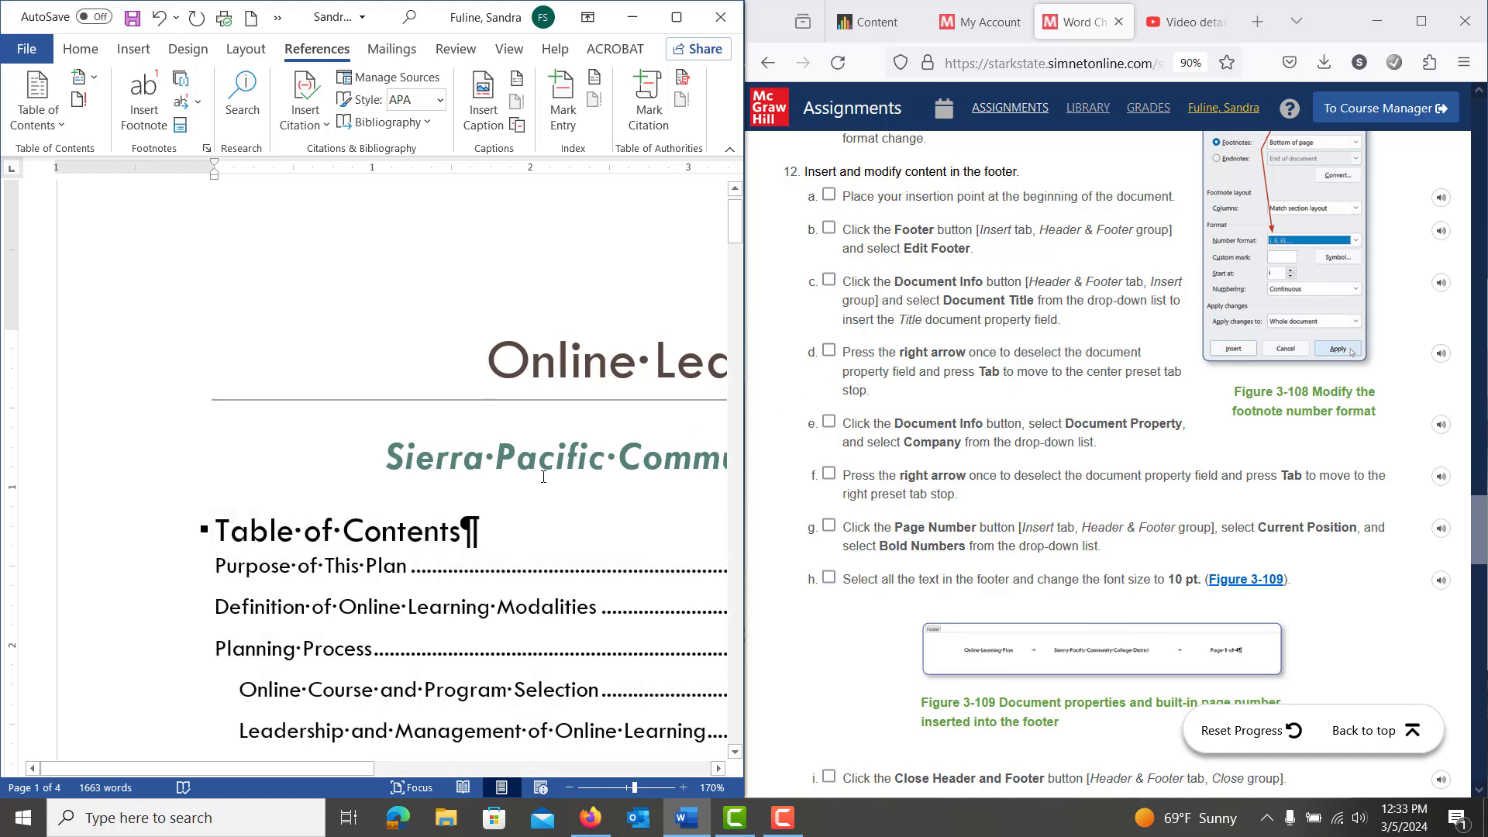
pyautogui.scroll(-10, 544, 476)
pyautogui.scroll(-8, 544, 476)
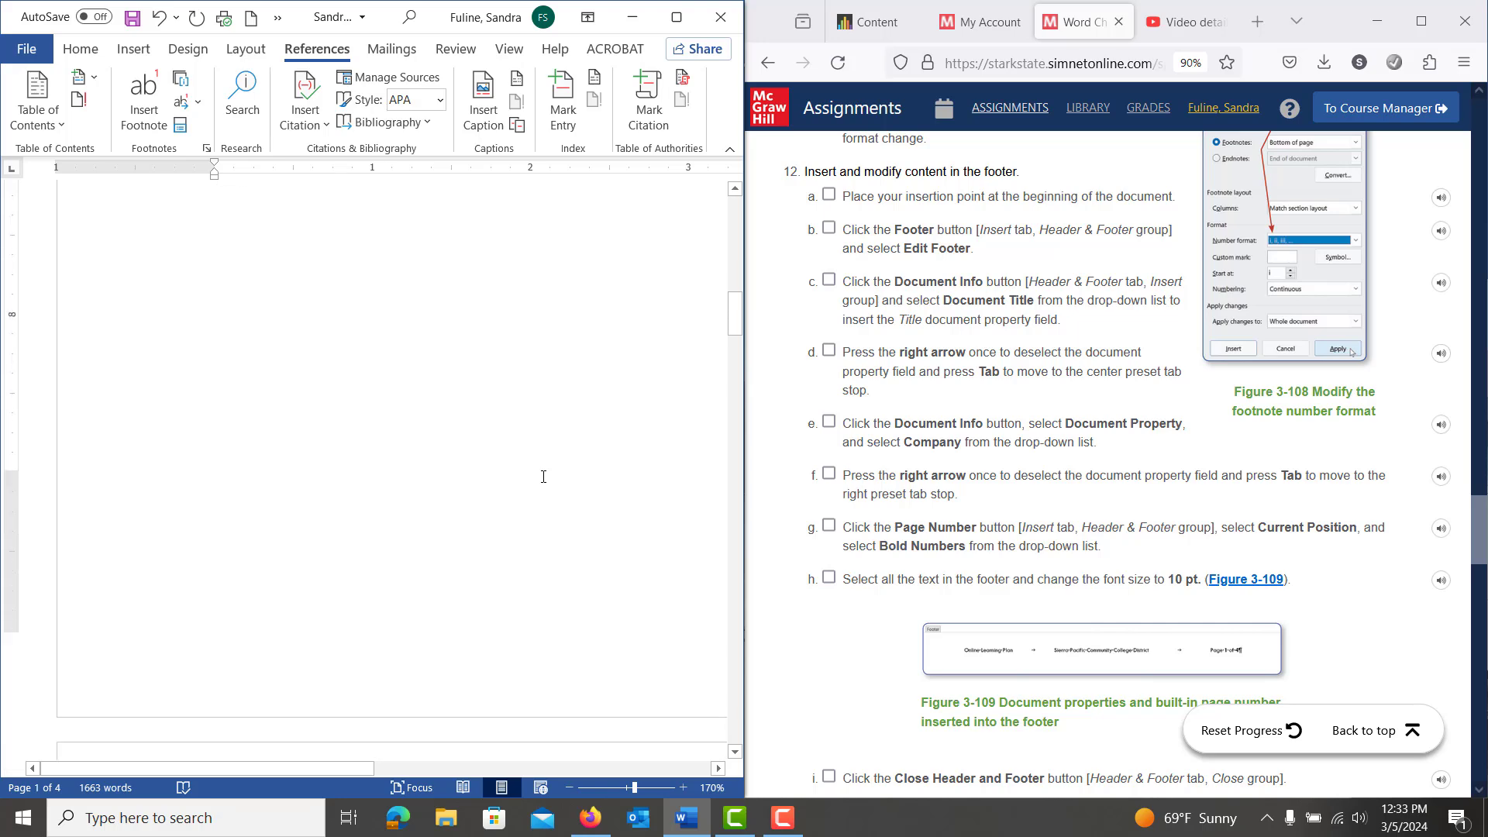
pyautogui.doubleClick(205, 384)
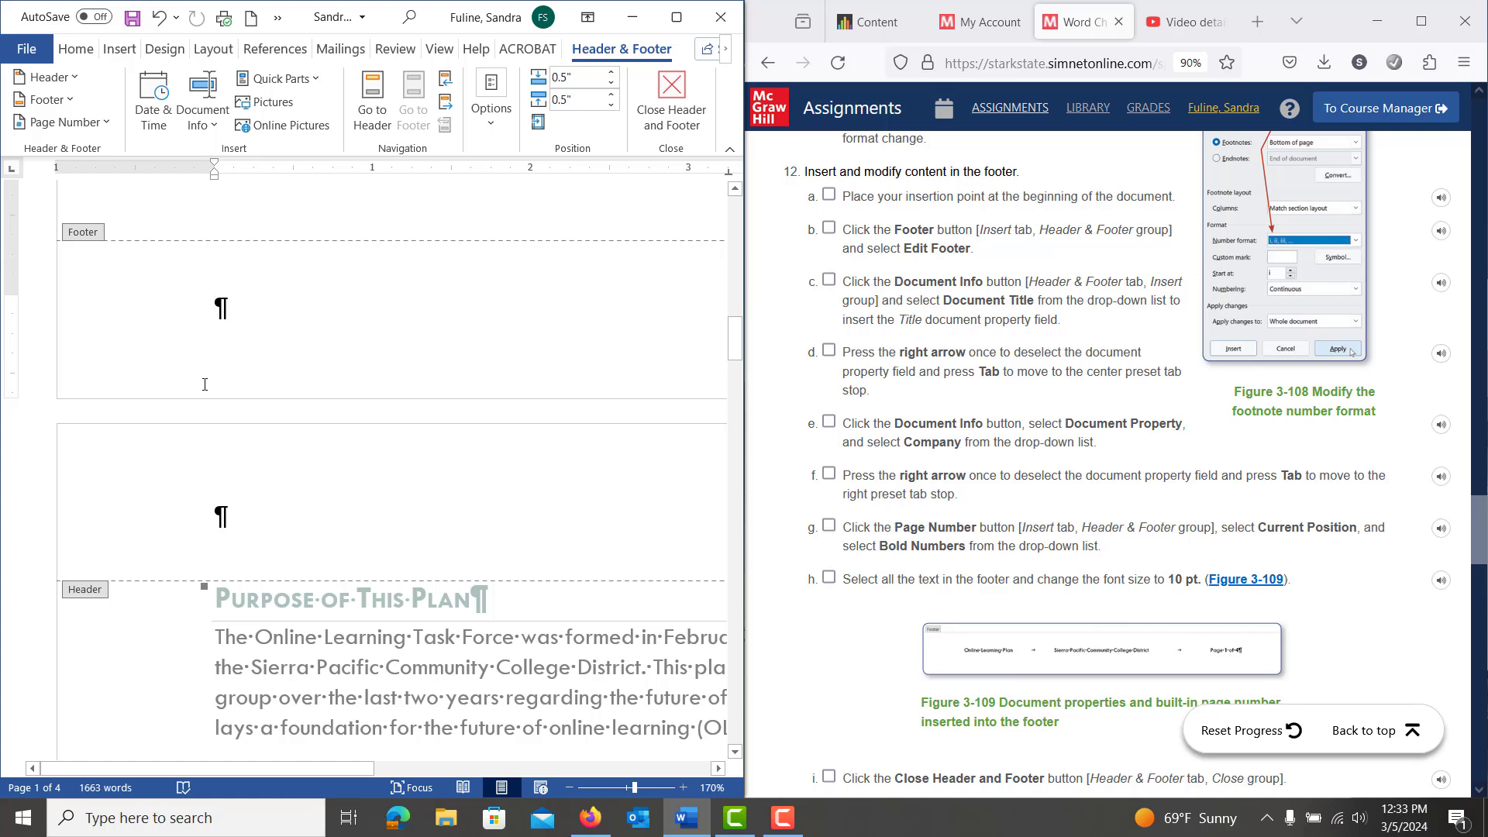
# Step: Insert the Document Title property in the footer and advance from it to the center tab stop
pyautogui.click(202, 116)
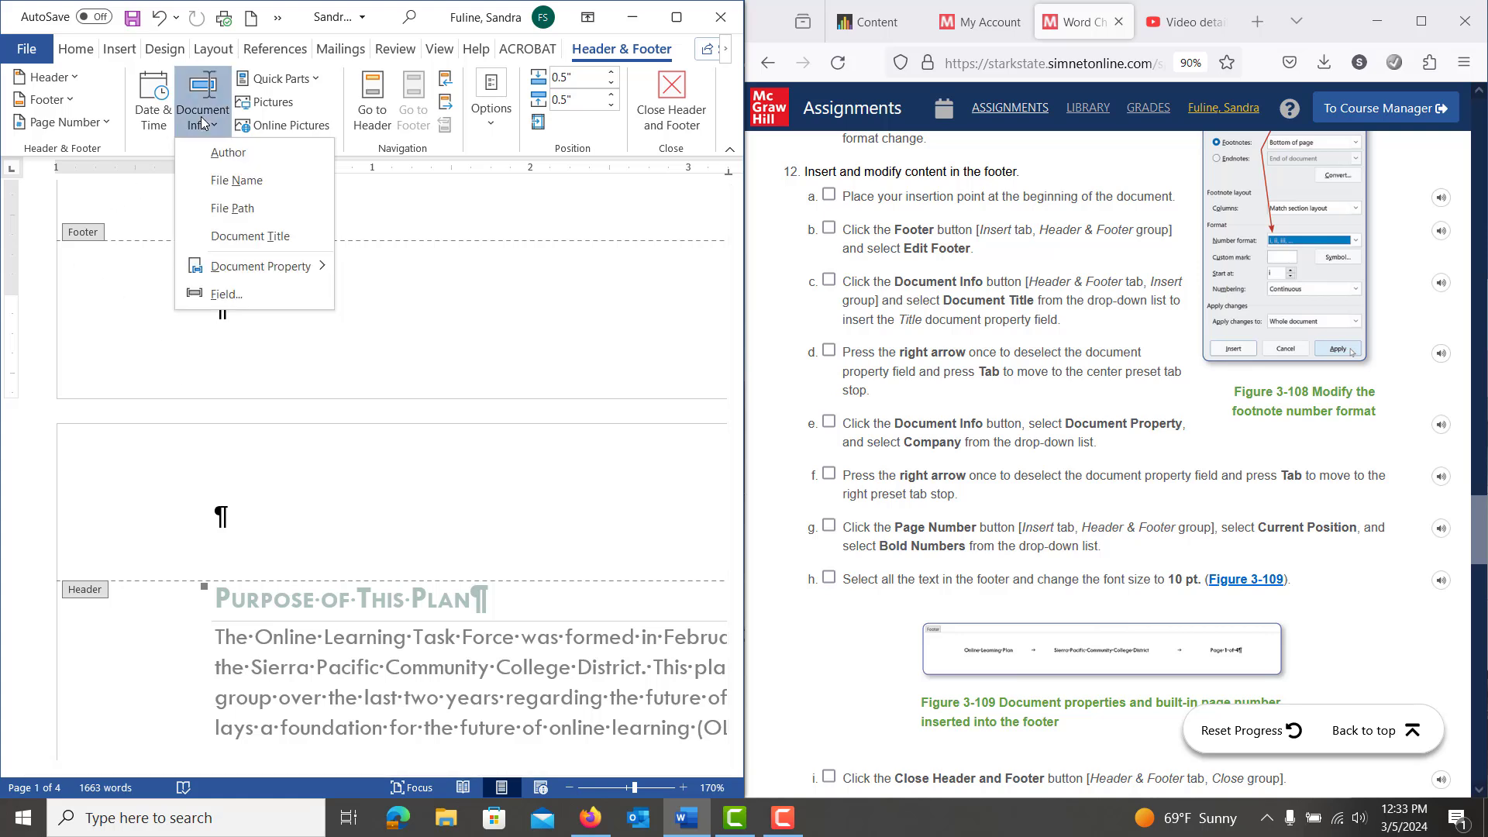
pyautogui.click(231, 236)
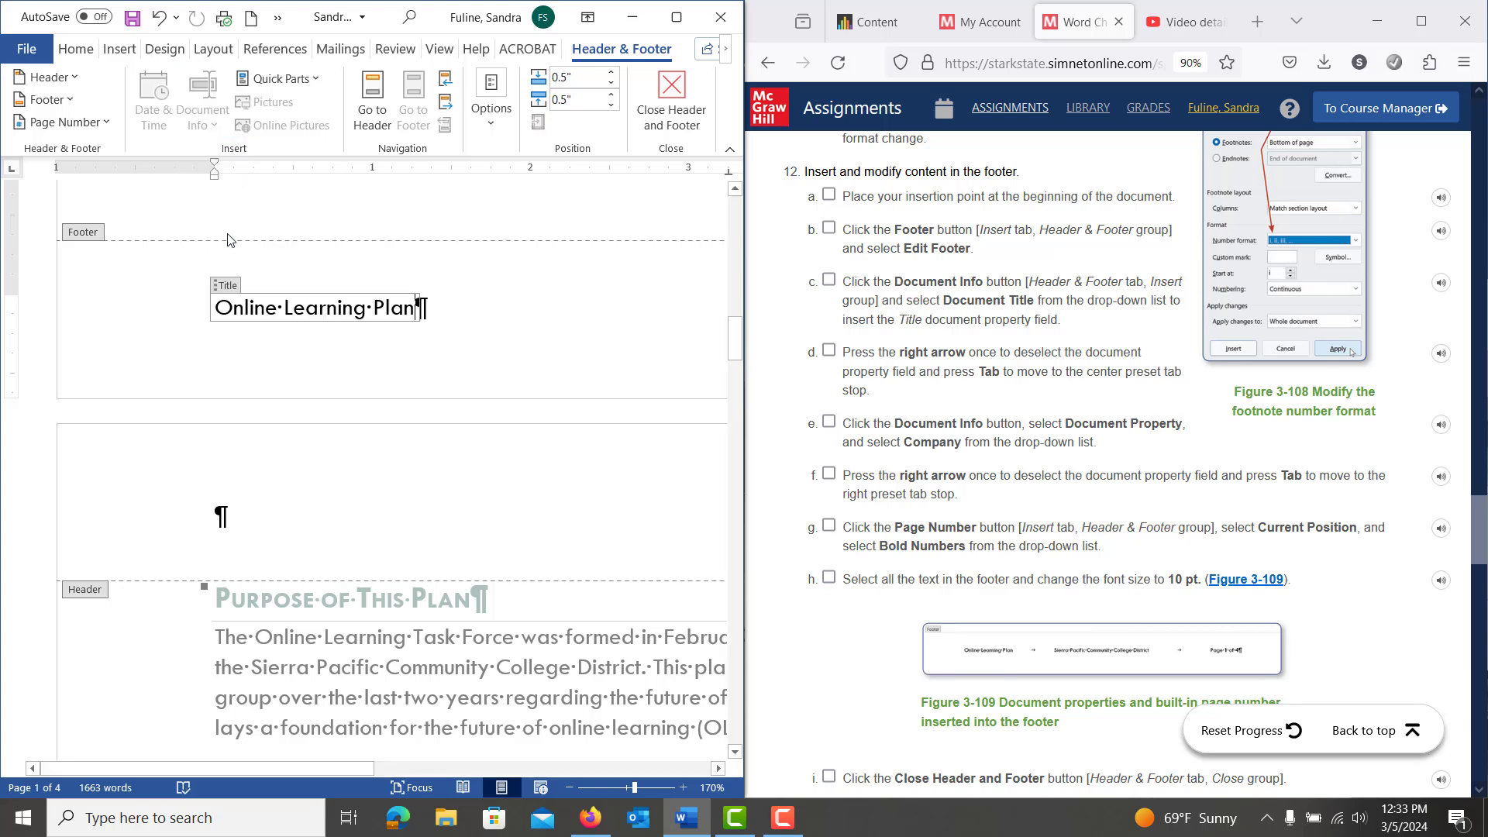
pyautogui.press('Right')
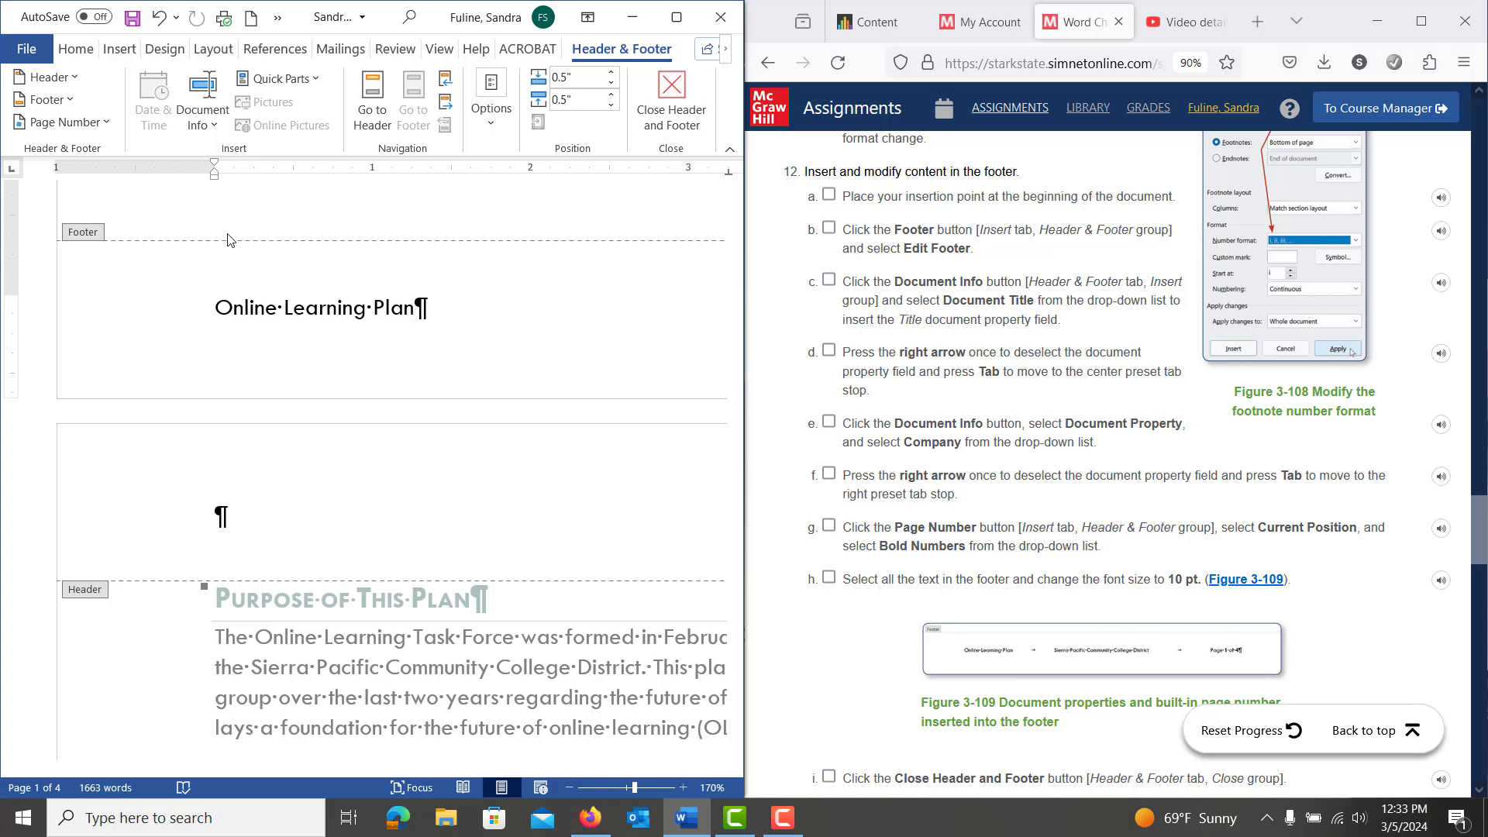
pyautogui.press('Tab')
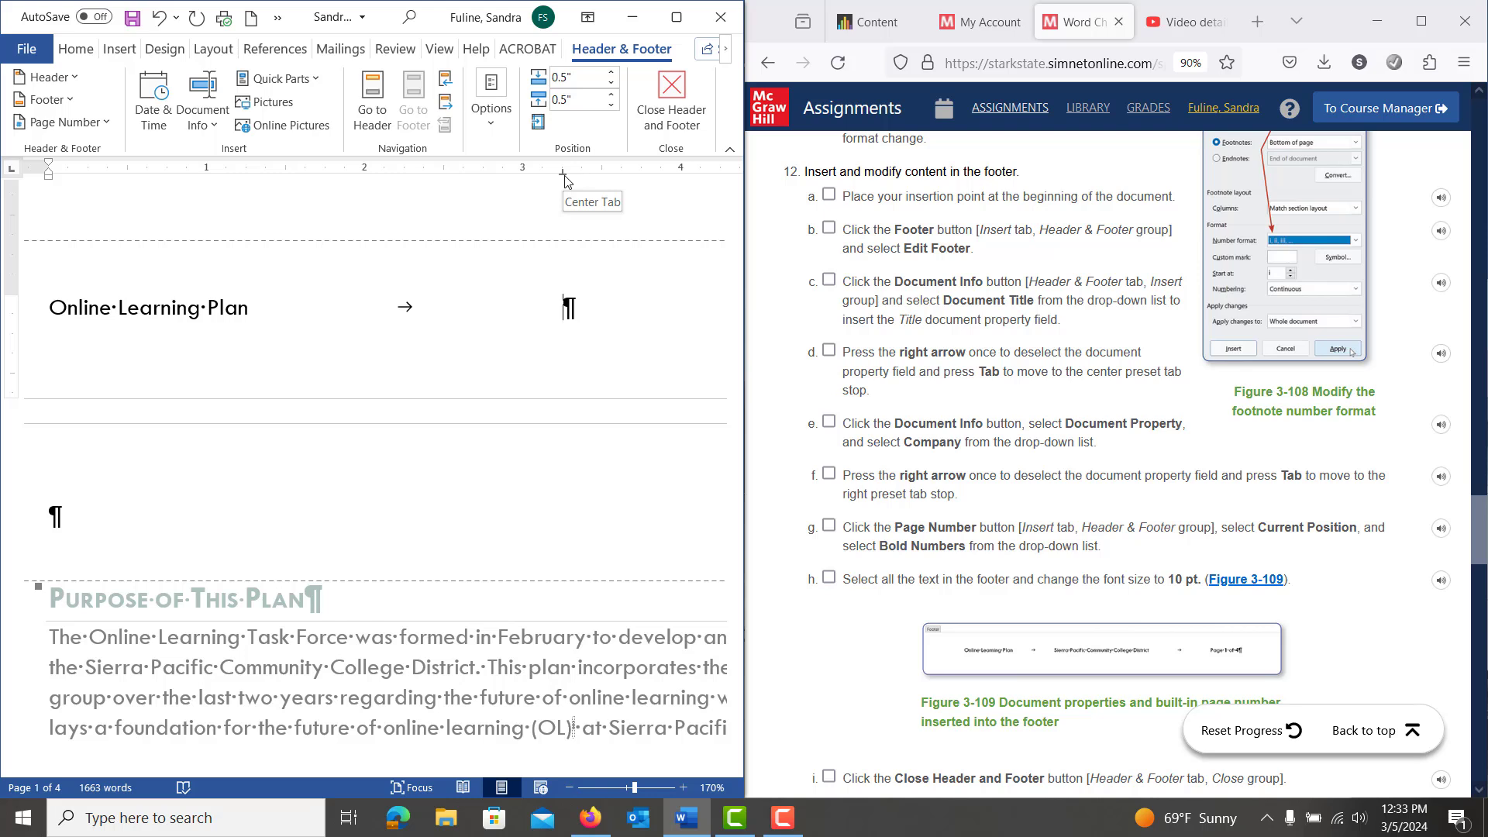
# Step: Move the footer's center tab stop to about 3.5 inches and insert the Company document property there
pyautogui.moveTo(564, 176); pyautogui.dragTo(606, 177)
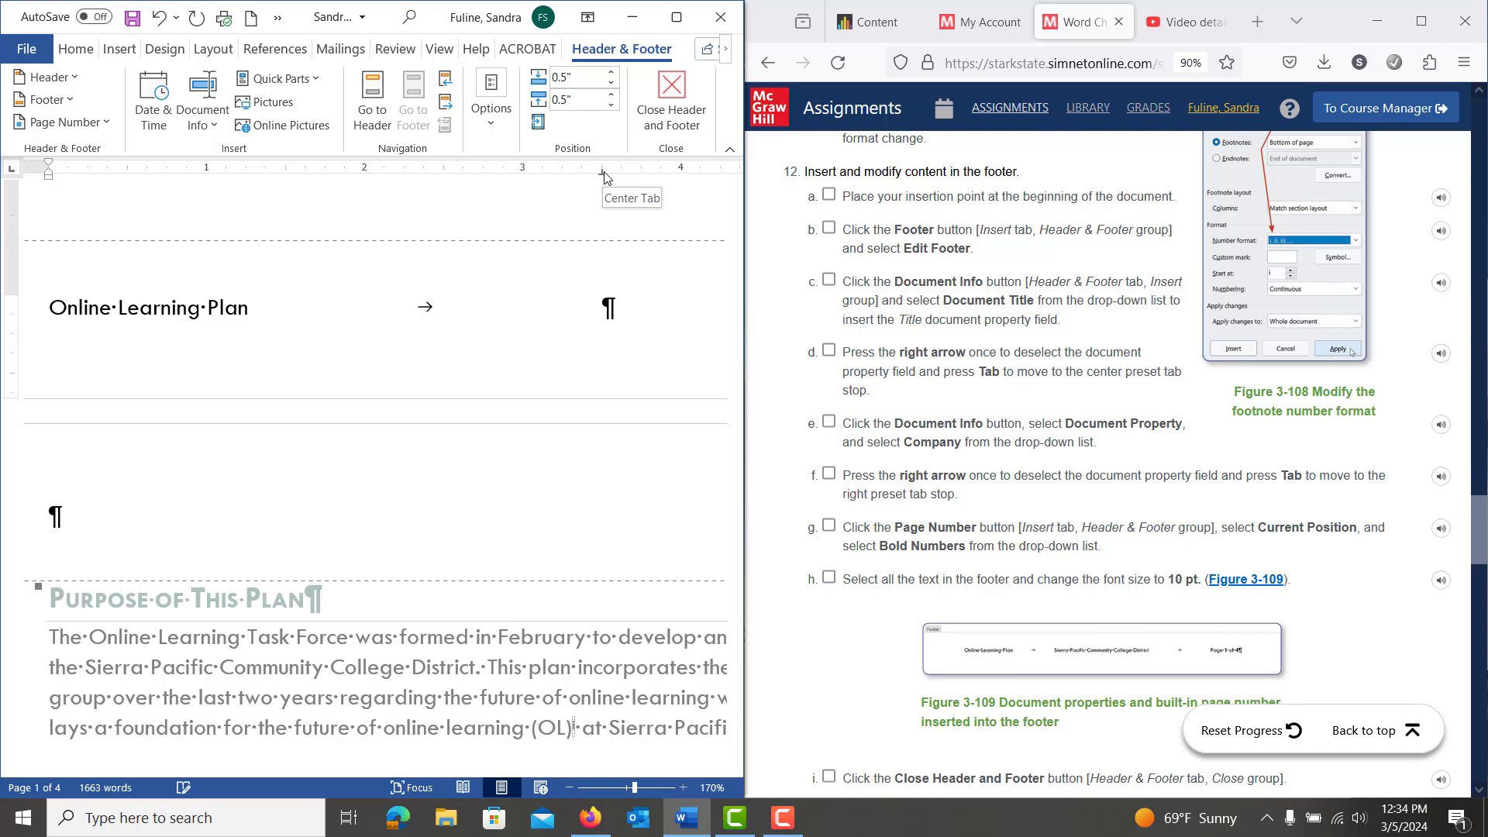
pyautogui.click(209, 119)
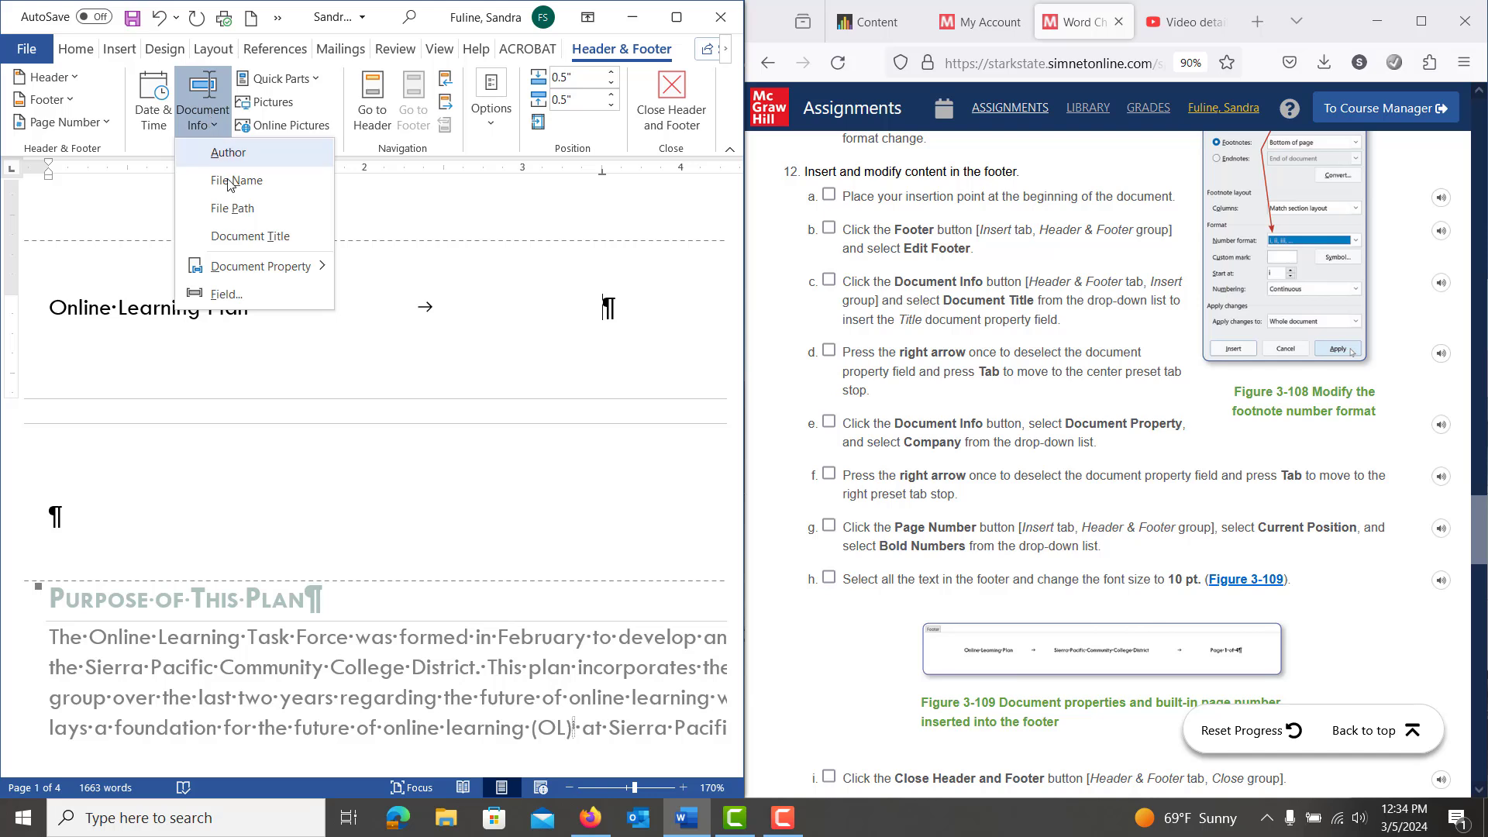
pyautogui.moveTo(241, 273)
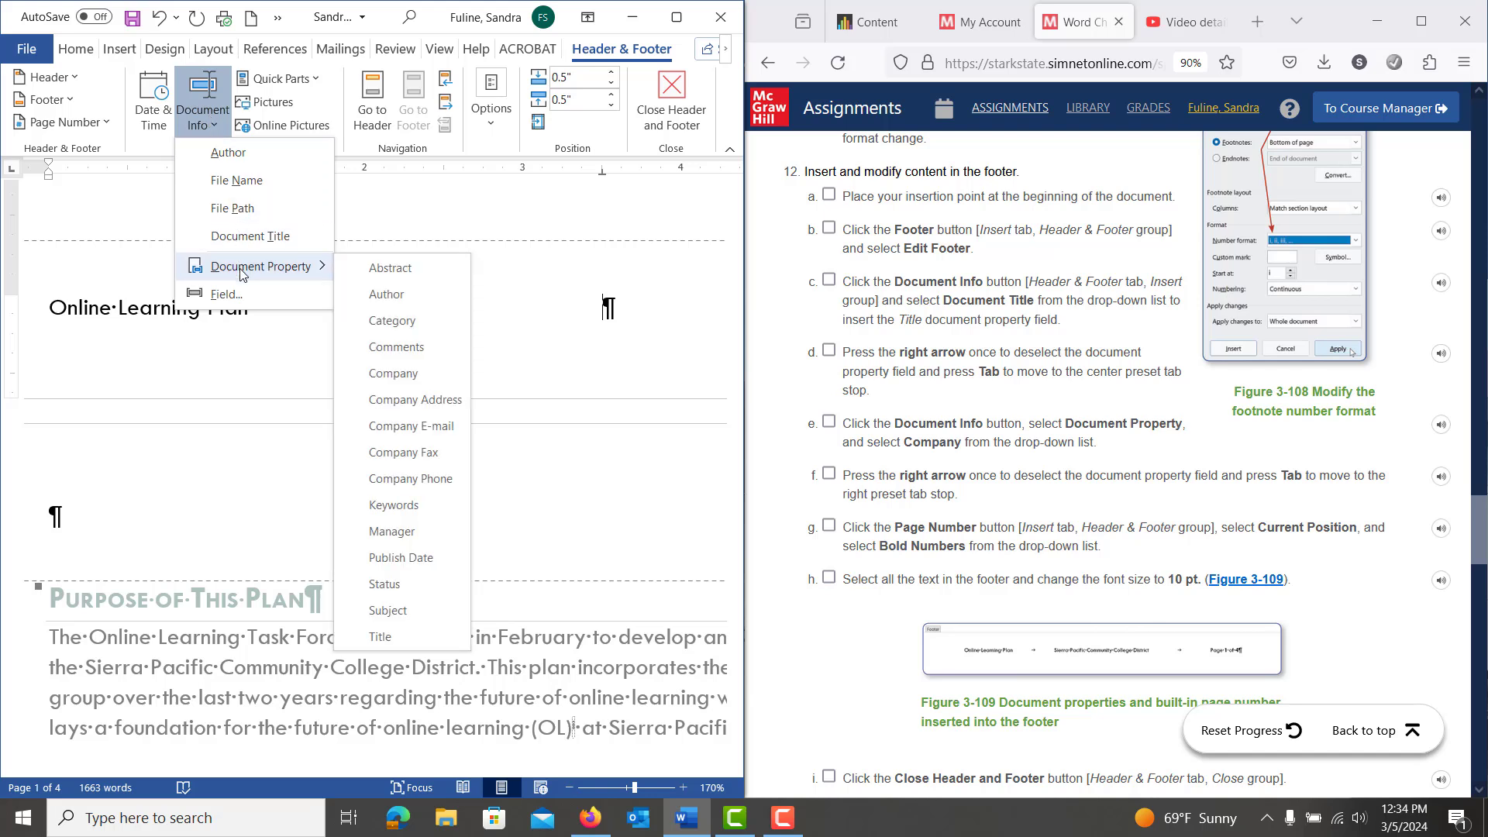
pyautogui.click(372, 374)
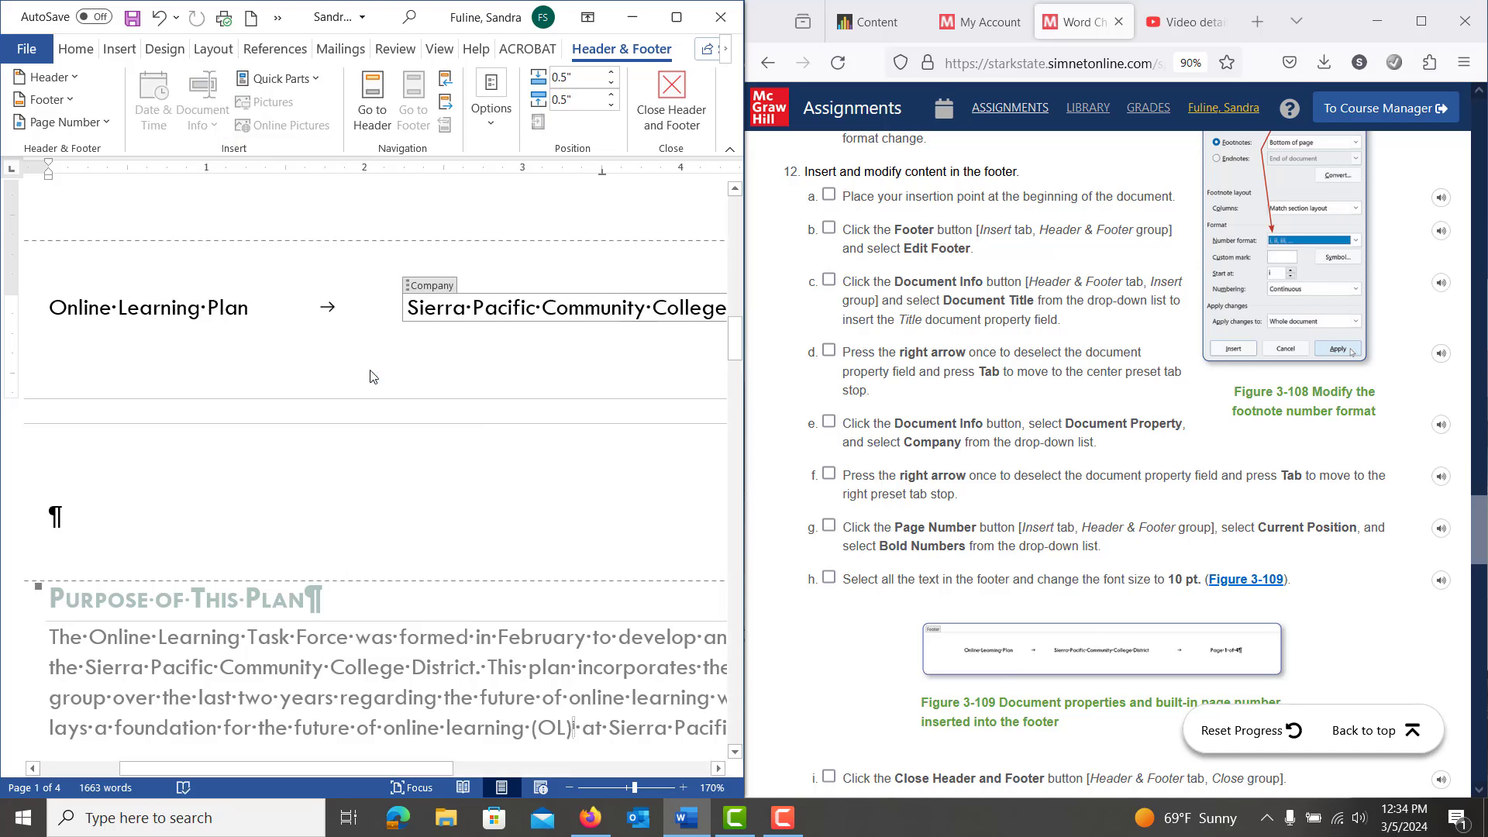
# Step: Place the insertion point after the footer's Company field and advance to the right tab stop
pyautogui.press('Tab')
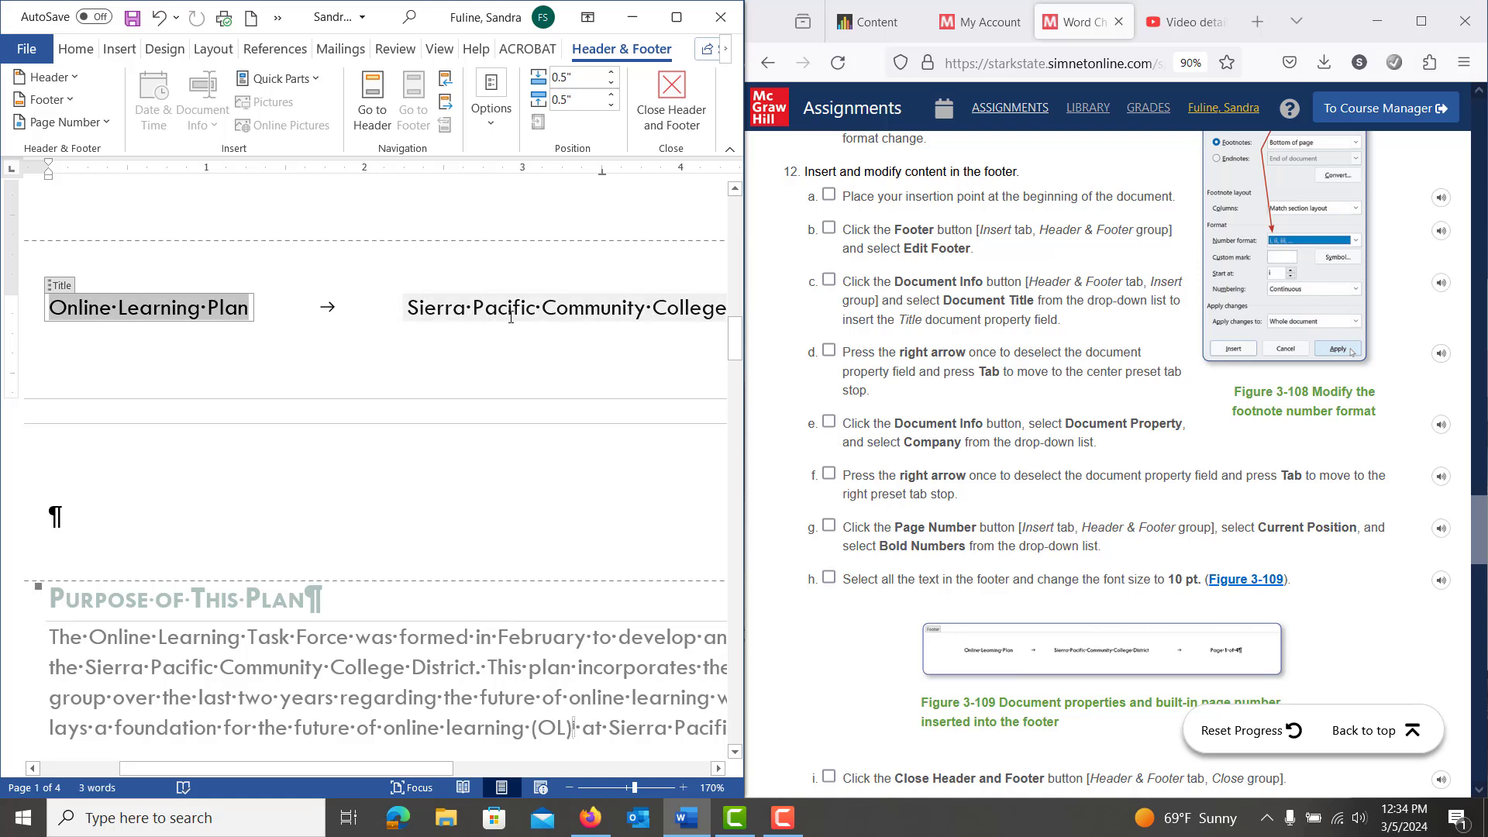
pyautogui.click(538, 314)
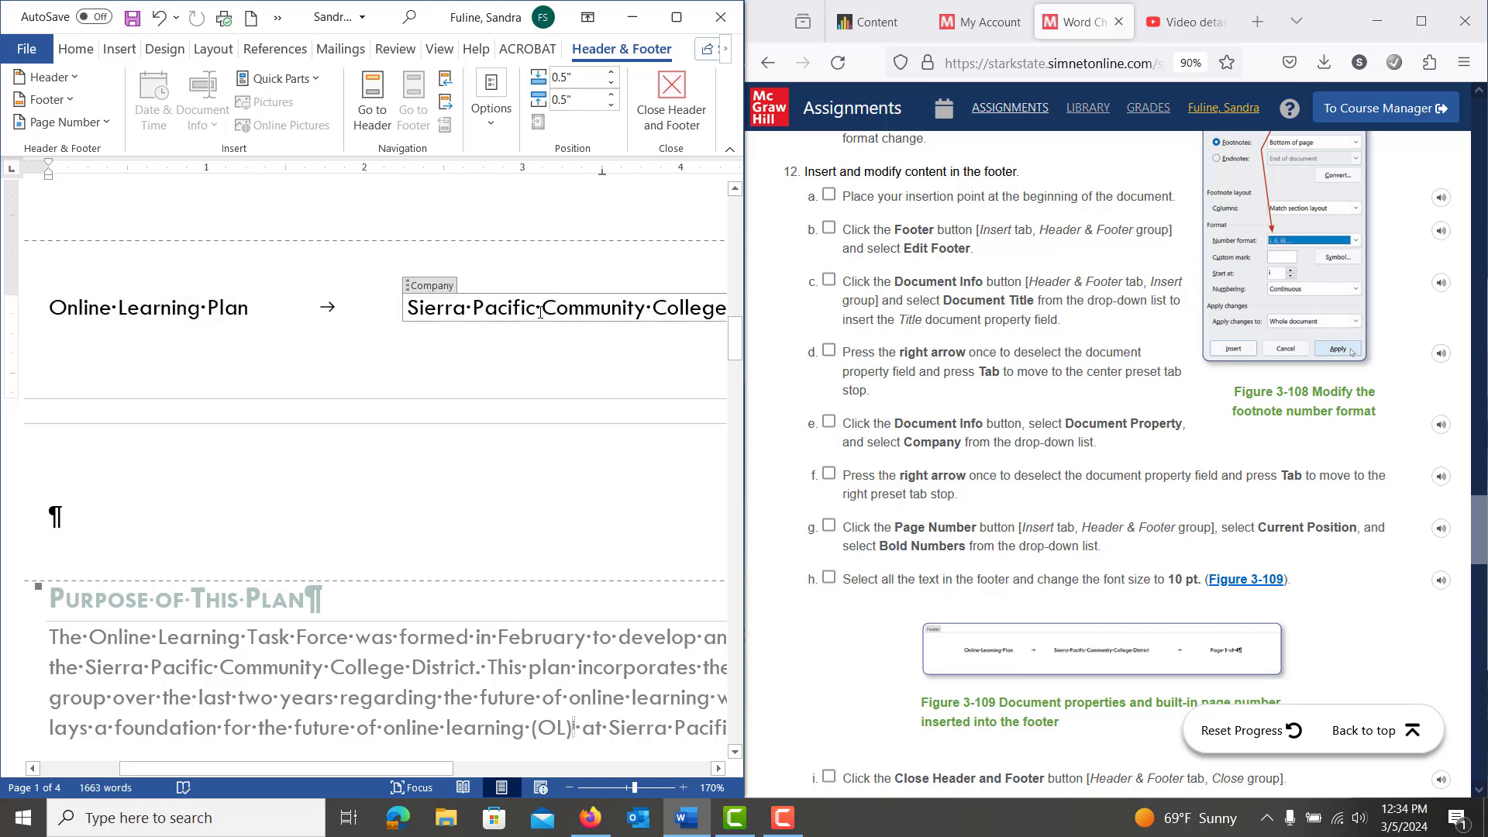
pyautogui.press('Right')
pyautogui.press('Right')
pyautogui.press('Right')
pyautogui.press('Right')
pyautogui.press('Right')
pyautogui.press('Right')
pyautogui.press('Right')
pyautogui.press('Right')
pyautogui.press('Right')
pyautogui.press('Right')
pyautogui.press('Right')
pyautogui.press('Right')
pyautogui.press('Right')
pyautogui.press('Right')
pyautogui.press('Right')
pyautogui.press('Right')
pyautogui.press('Right')
pyautogui.press('Right')
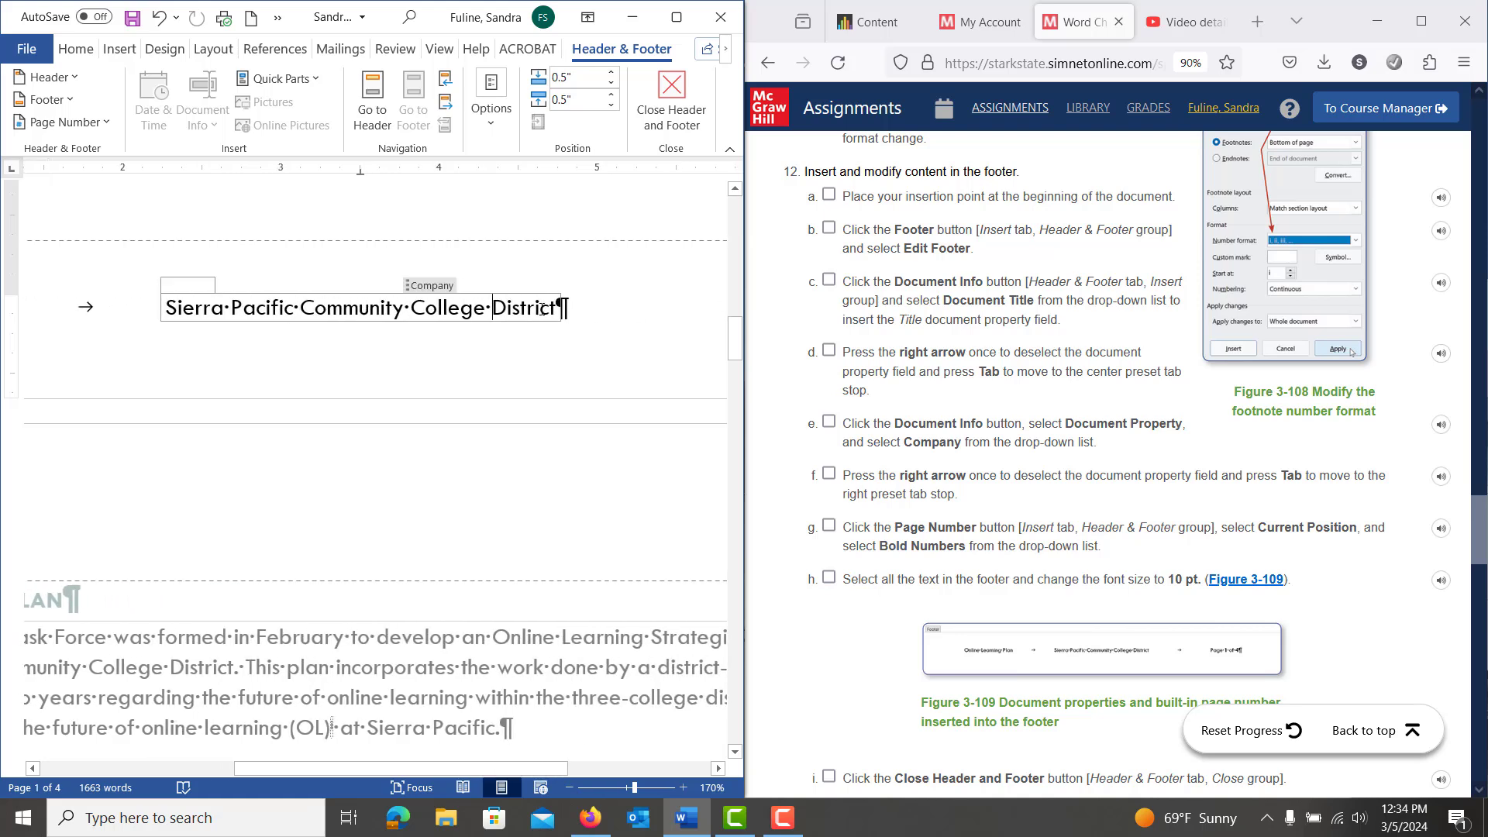
pyautogui.press('Right')
pyautogui.press('Right')
pyautogui.press('Right')
pyautogui.press('Right')
pyautogui.press('Right')
pyautogui.press('Right')
pyautogui.press('Right')
pyautogui.press('Right')
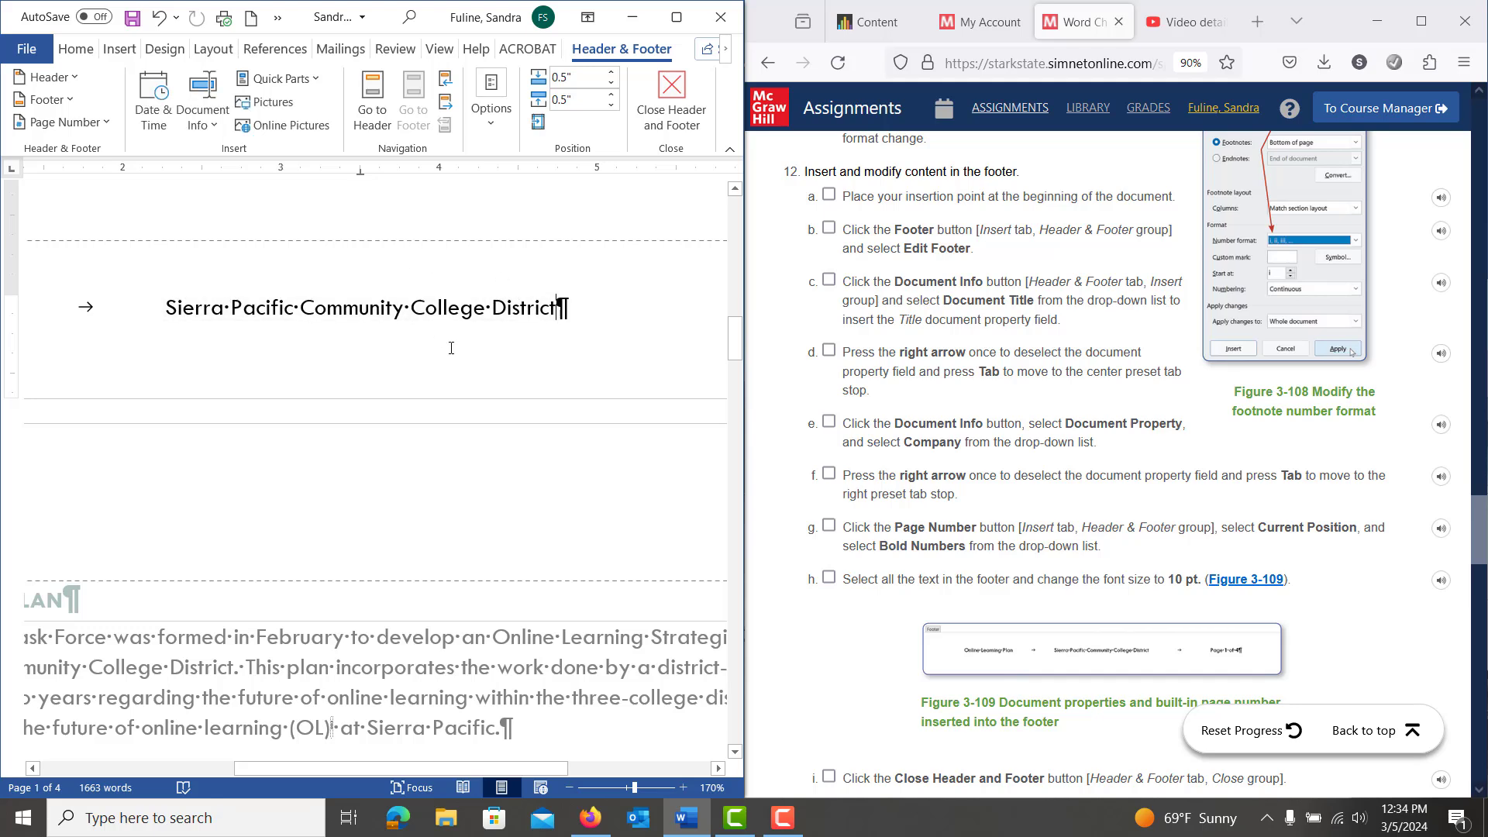
pyautogui.press('Tab')
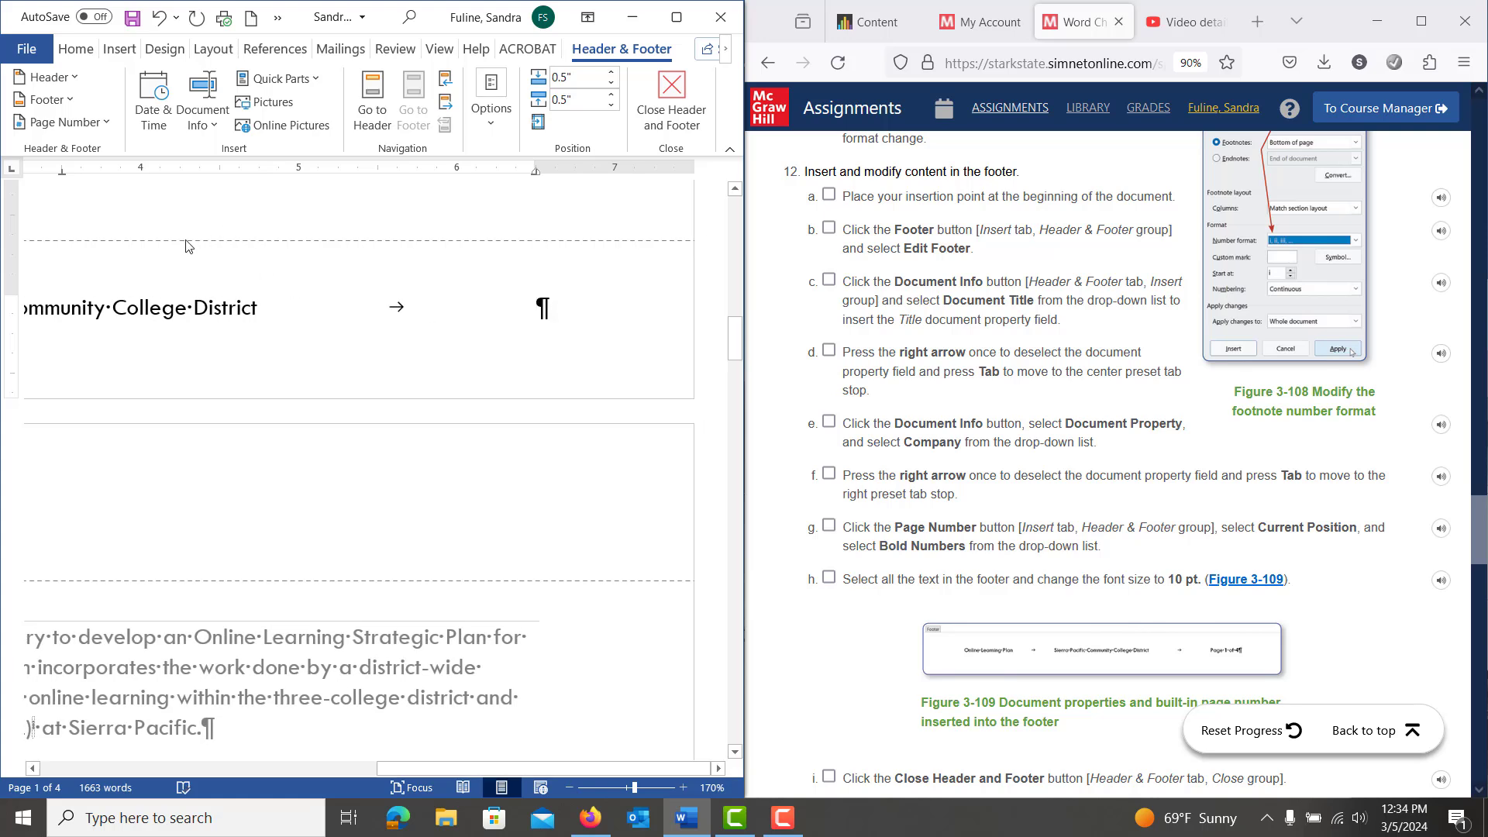
# Step: Insert the Bold Numbers "Page X of Y" page number at the current position in the footer
pyautogui.click(81, 124)
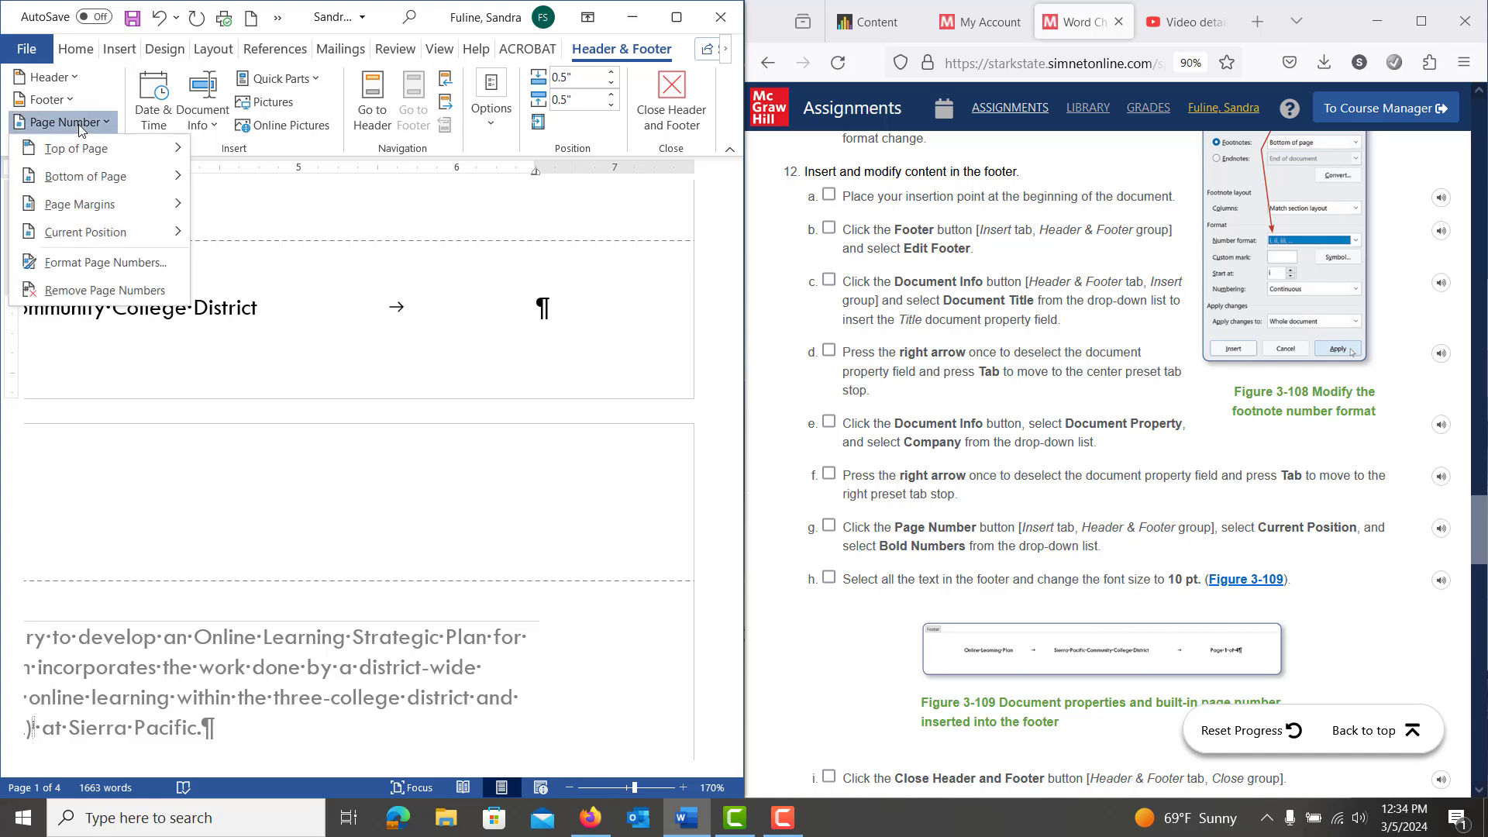
pyautogui.moveTo(92, 237)
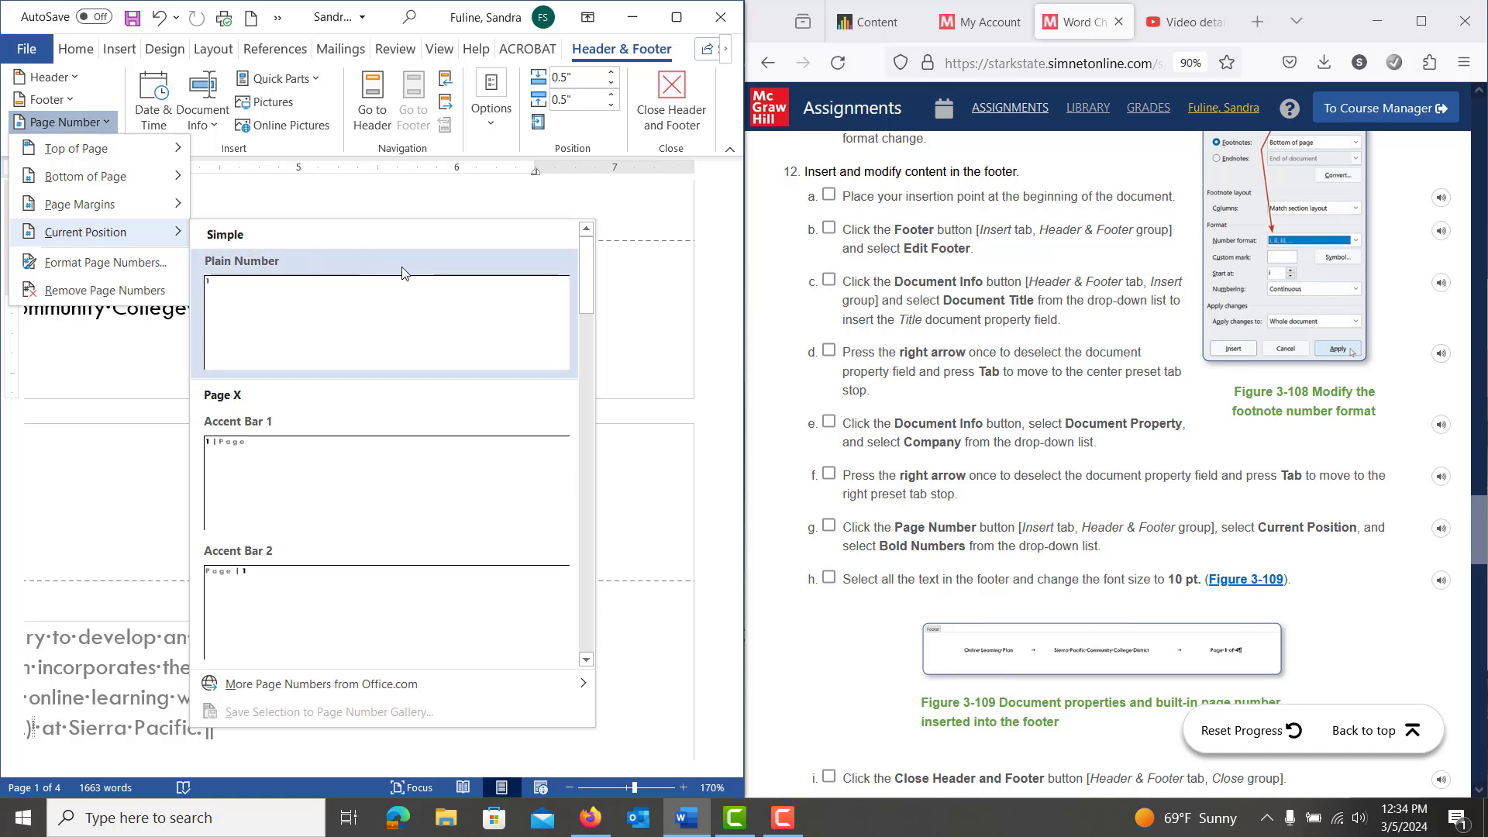
pyautogui.moveTo(585, 277); pyautogui.dragTo(580, 381)
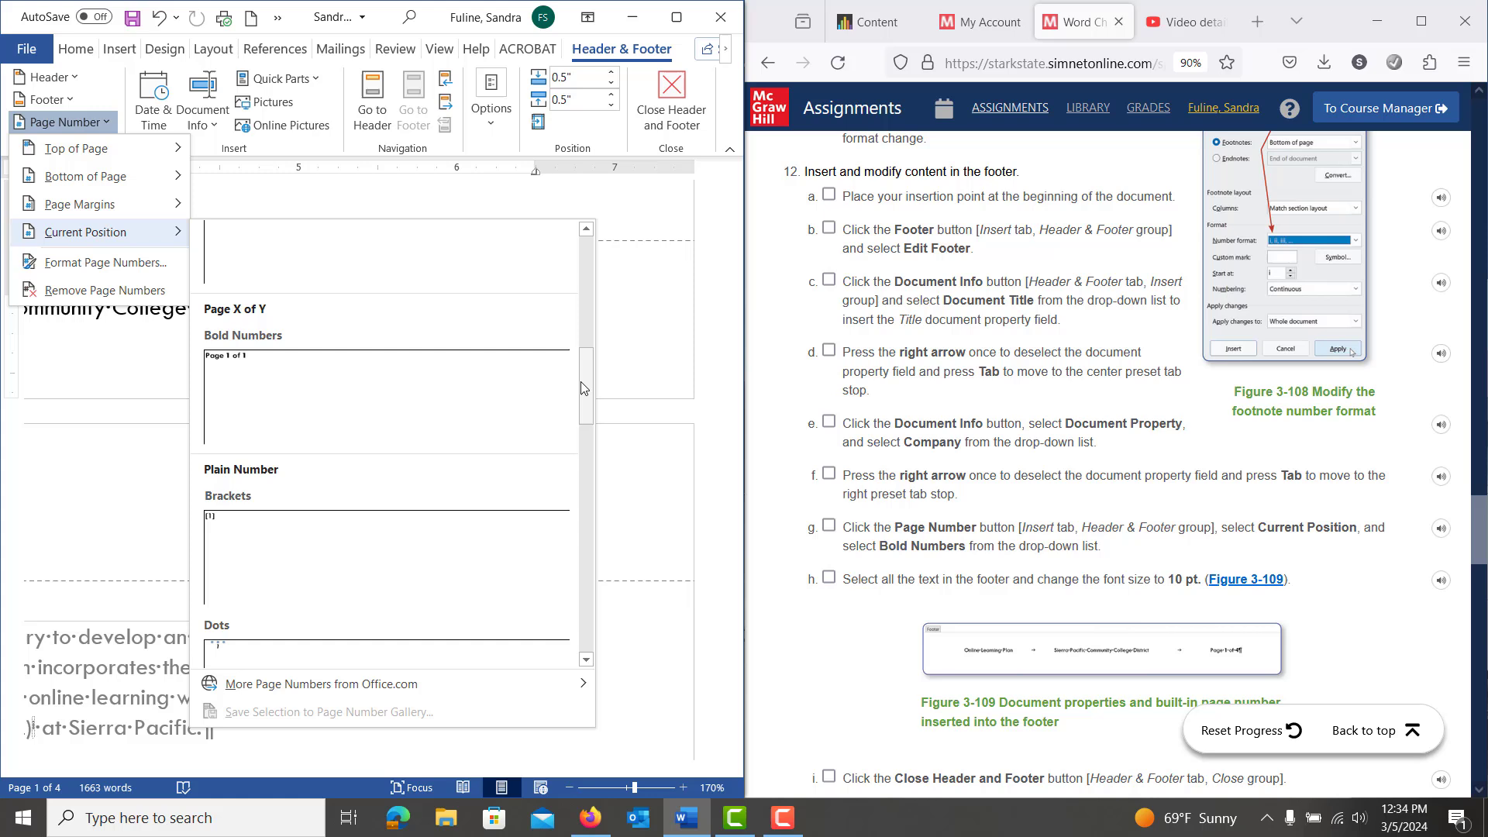
pyautogui.click(415, 396)
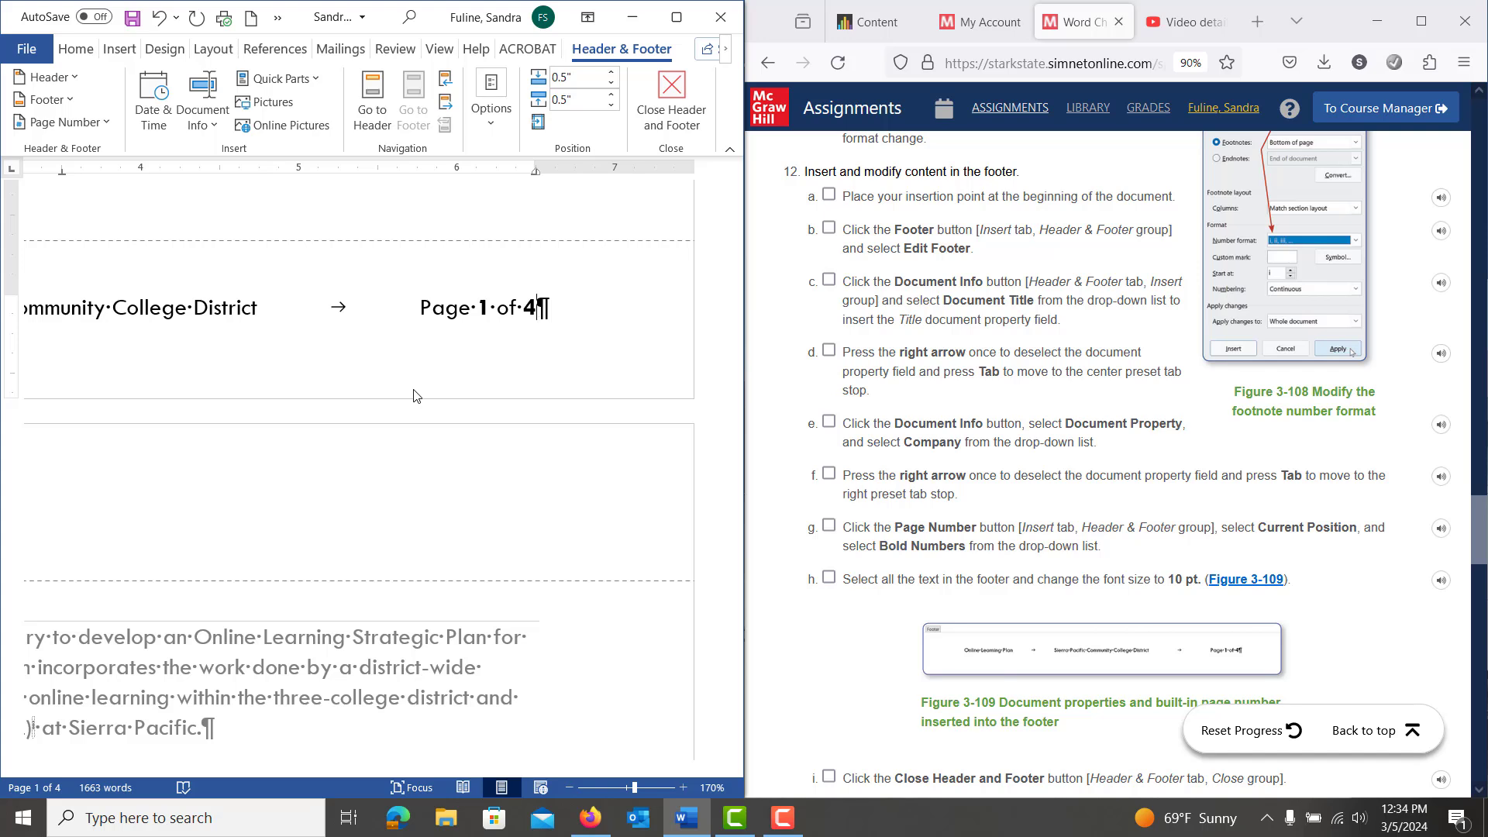
# Step: Select all the text in the footer and set its font size to 10 pt
pyautogui.hotkey('ctrl', 'a')
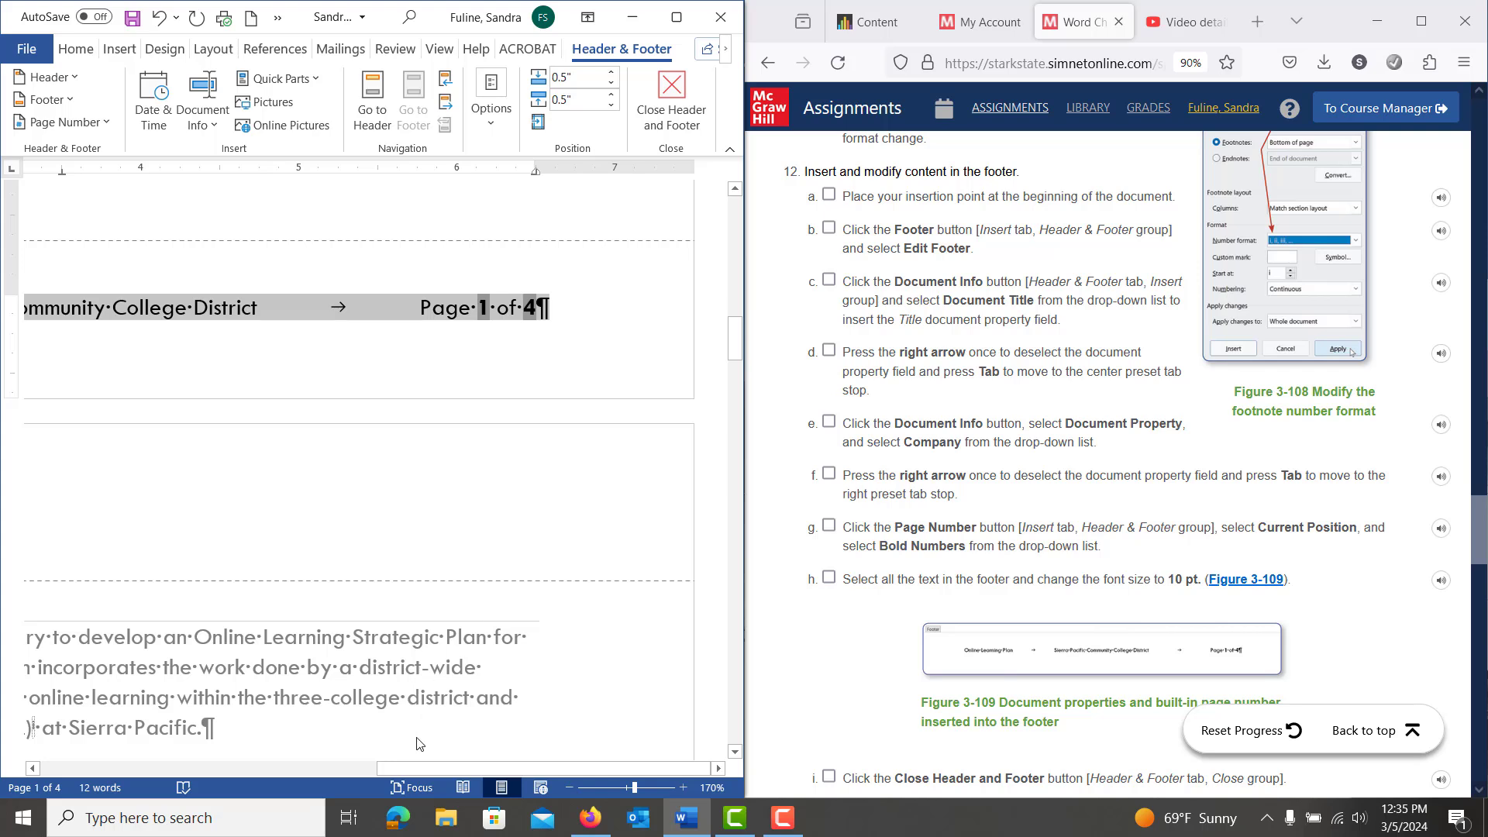
pyautogui.moveTo(408, 768); pyautogui.dragTo(292, 778)
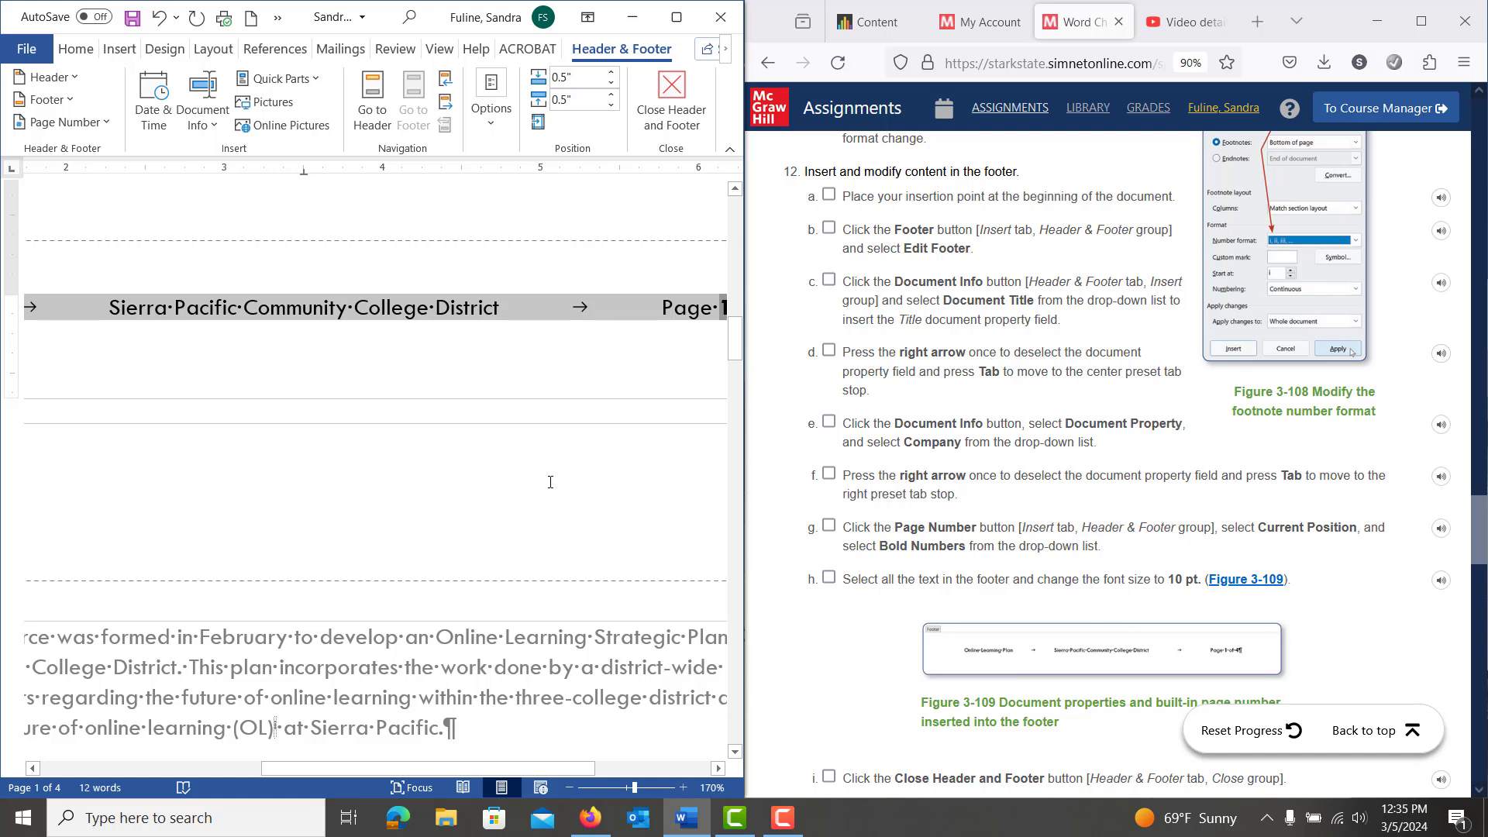
pyautogui.click(83, 52)
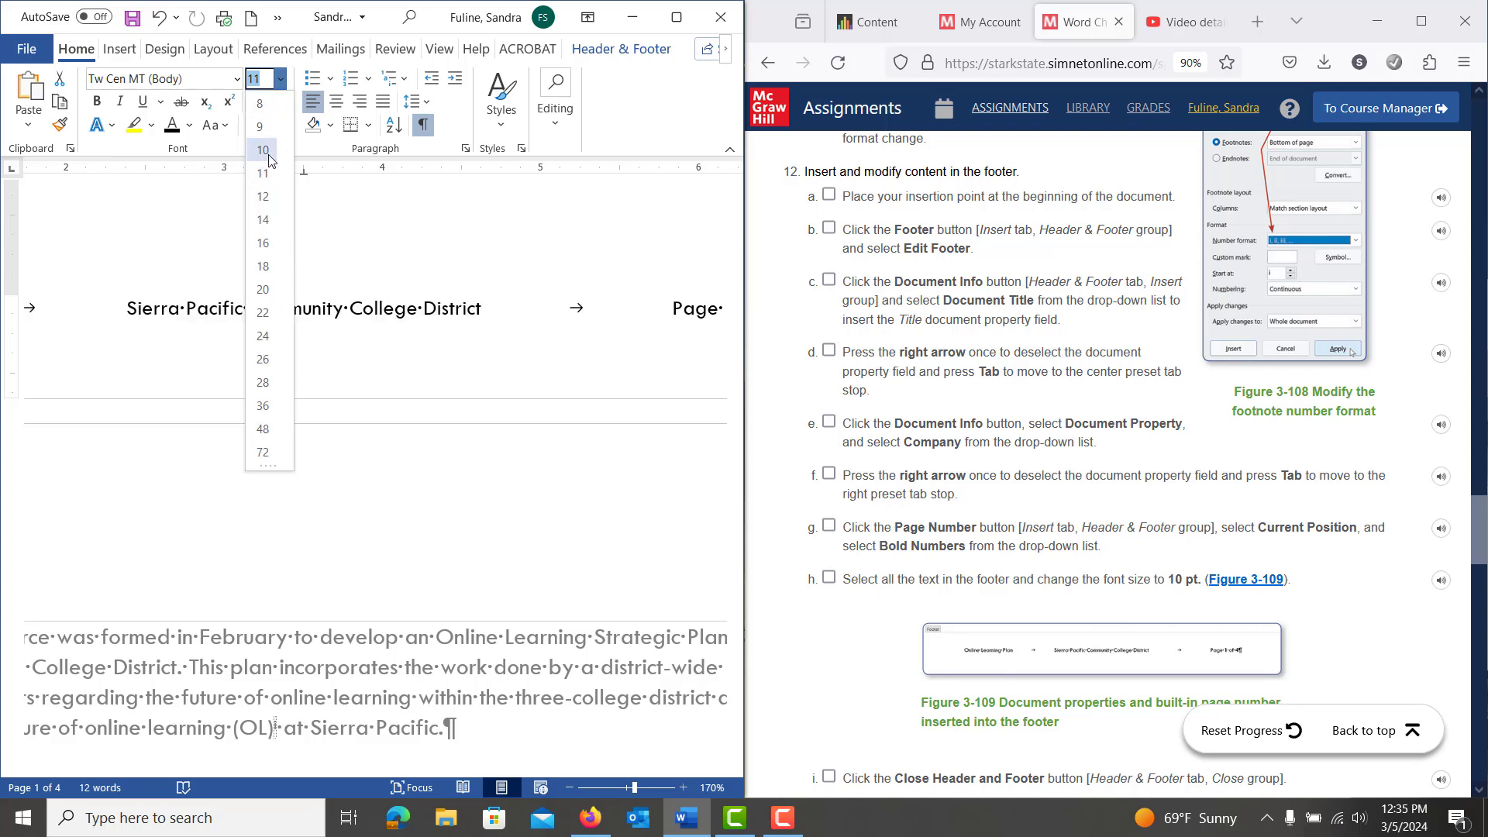
pyautogui.click(262, 143)
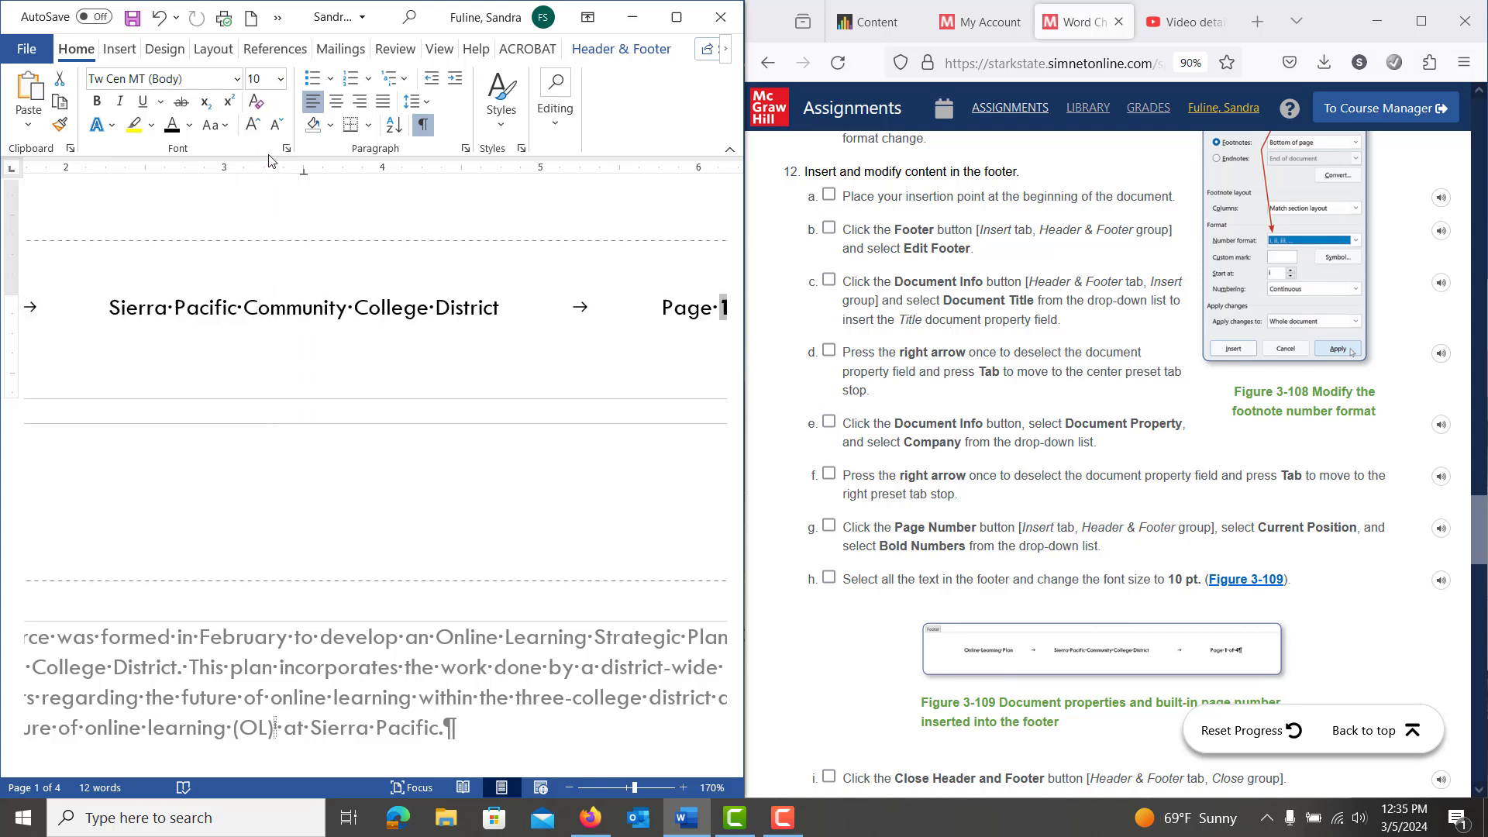
pyautogui.click(770, 829)
pyautogui.click(1407, 750)
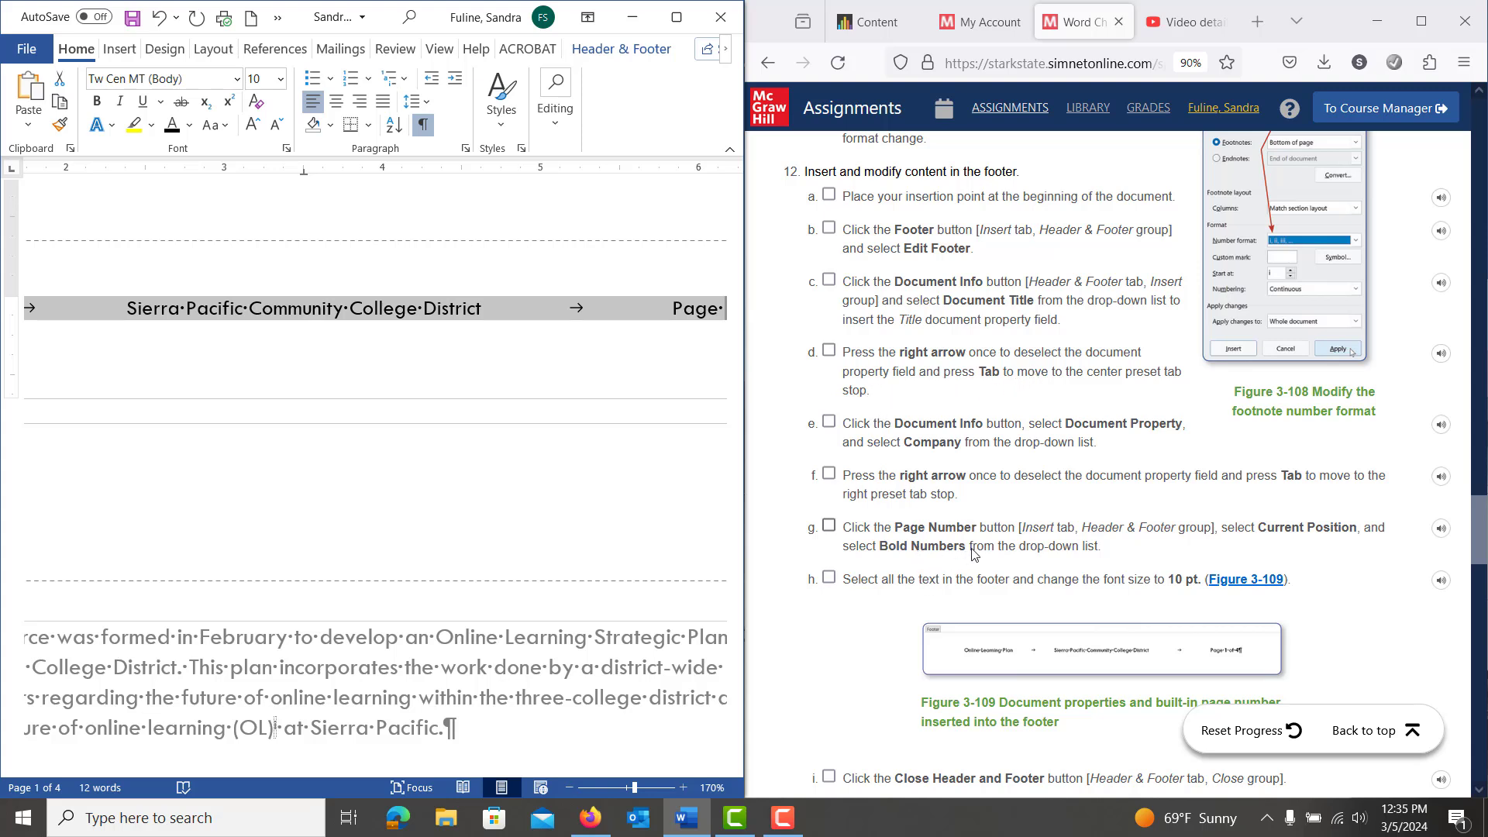
# Step: Close the footer and insert a page break before the "Online Course and Program Selection" heading on page 2
pyautogui.scroll(-3, 972, 465)
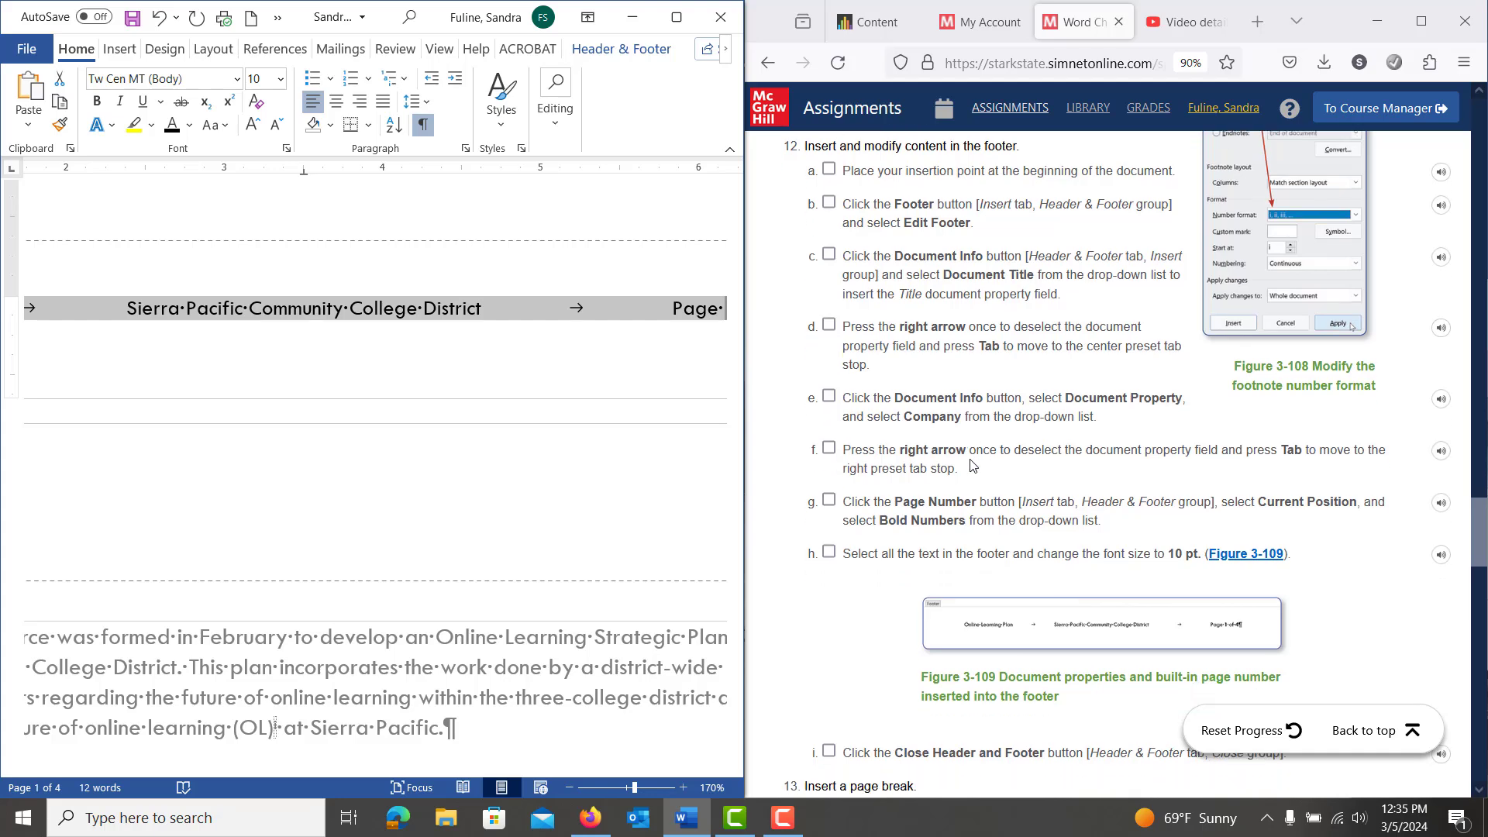
pyautogui.scroll(-2, 972, 465)
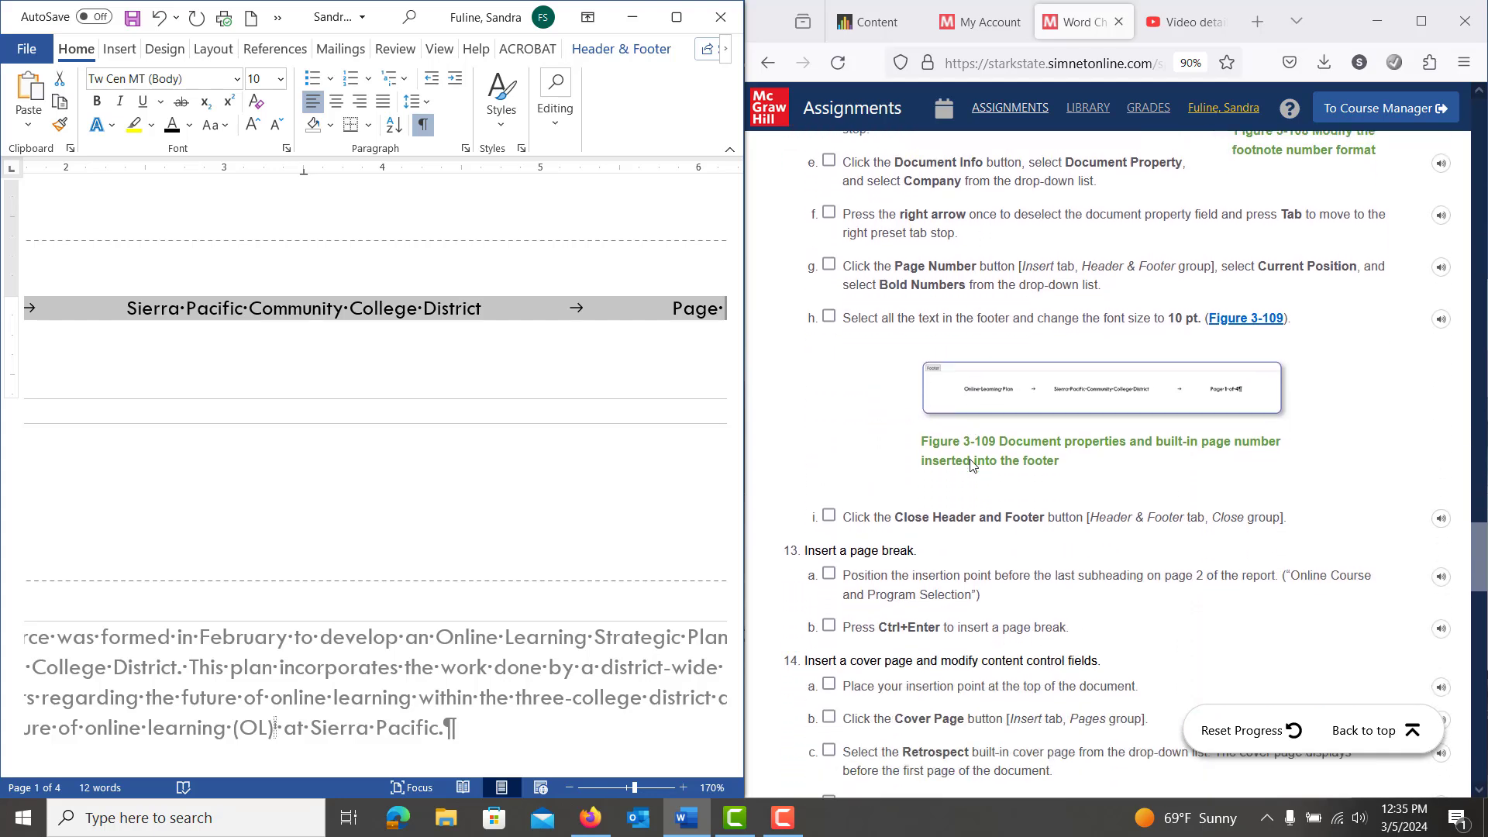
pyautogui.scroll(-1, 972, 465)
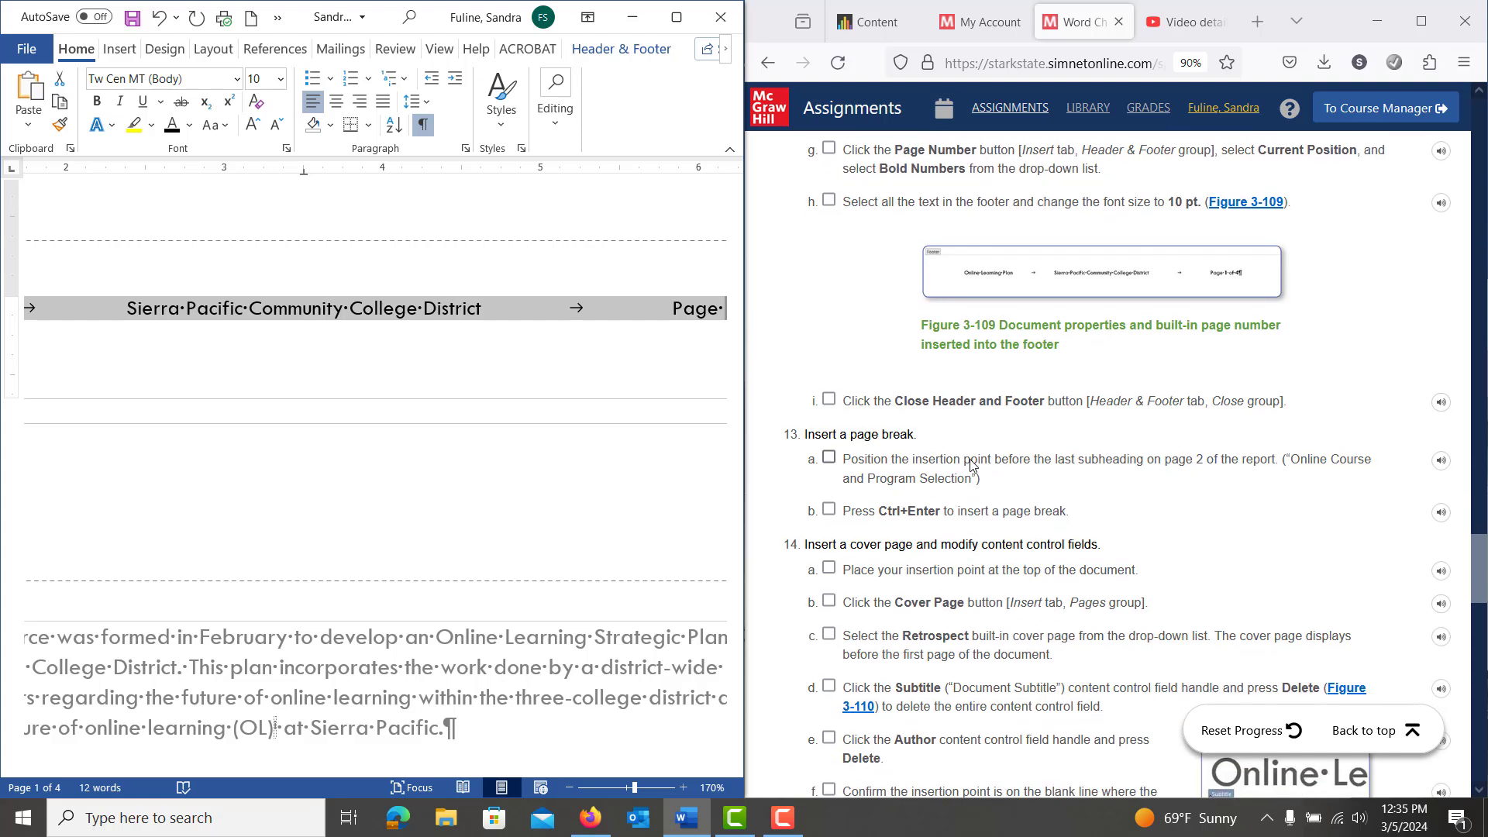
pyautogui.scroll(-3, 972, 465)
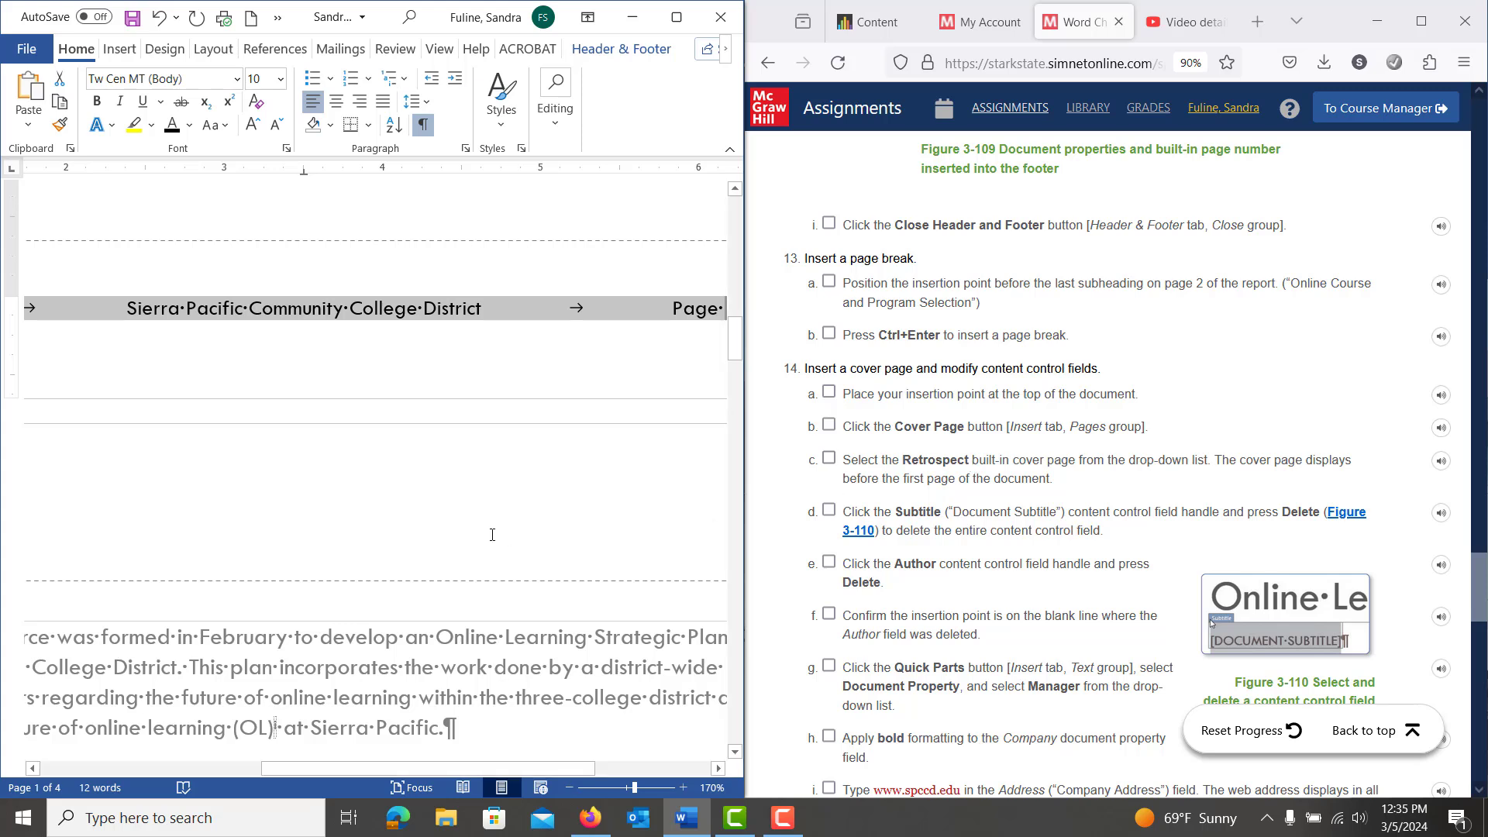
pyautogui.scroll(-1, 262, 493)
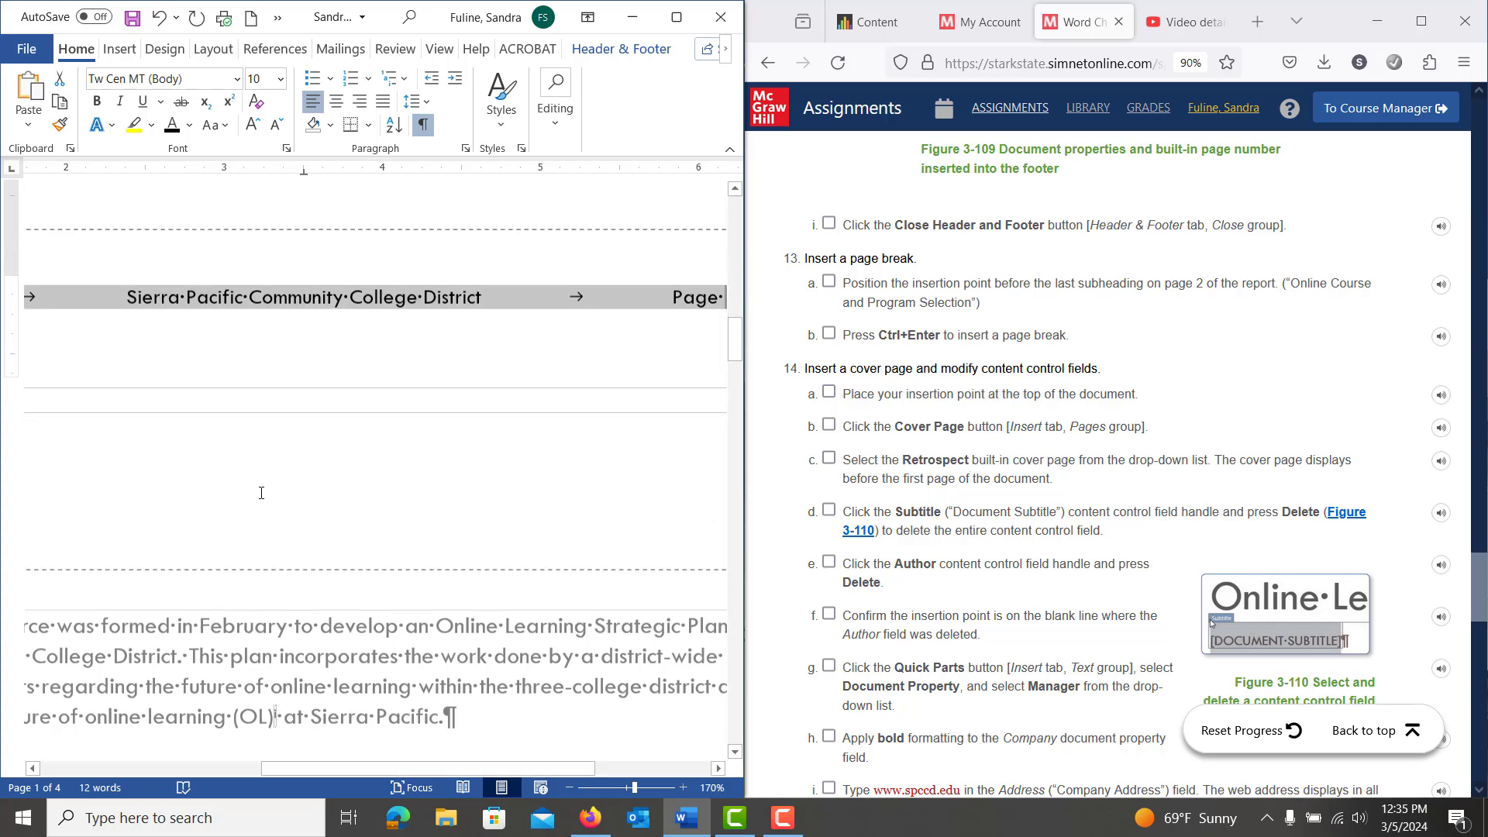
pyautogui.doubleClick(275, 643)
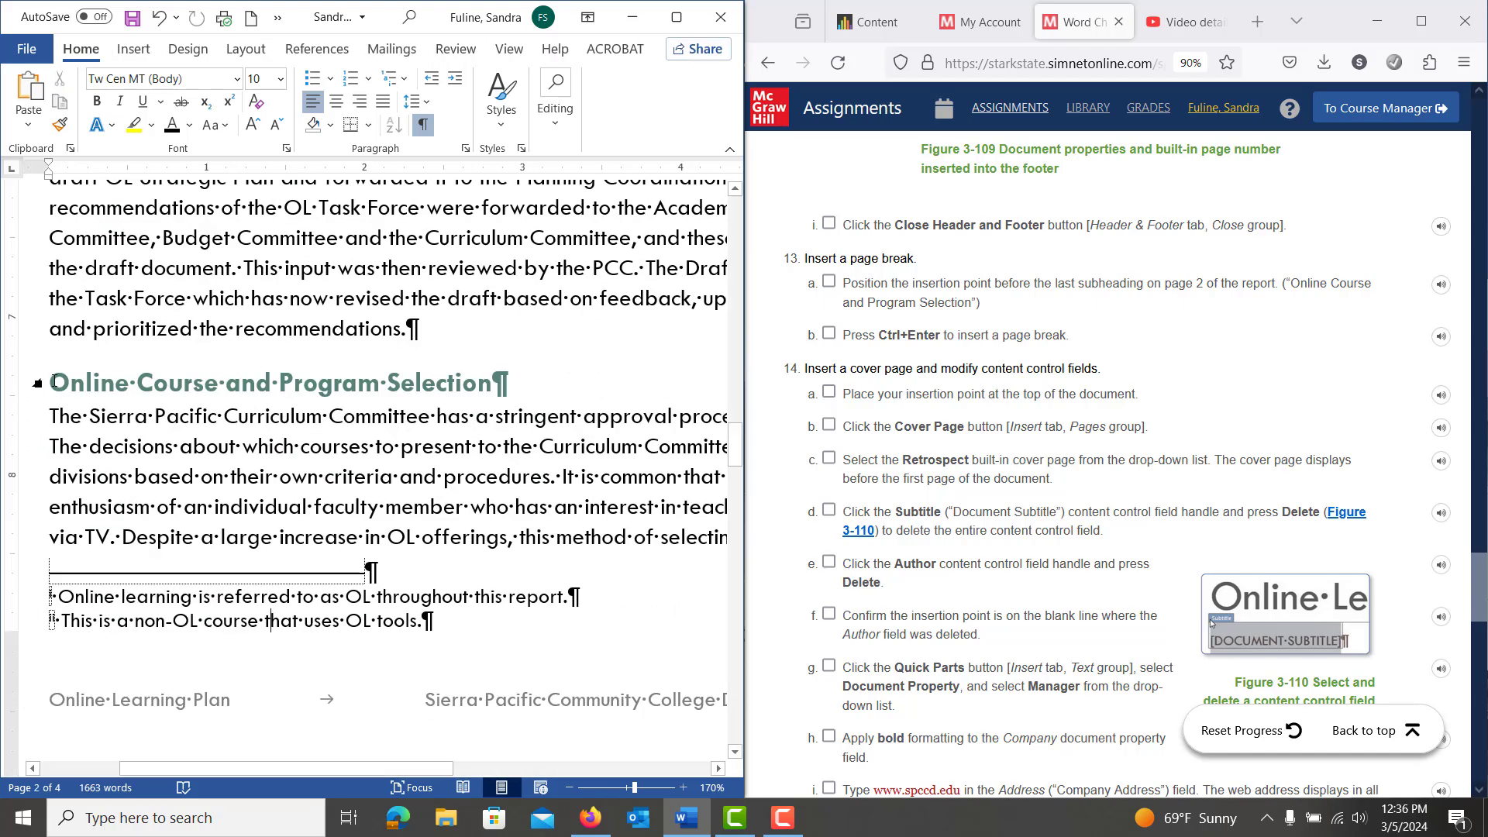
pyautogui.click(55, 382)
pyautogui.hotkey('ctrl', 'Return')
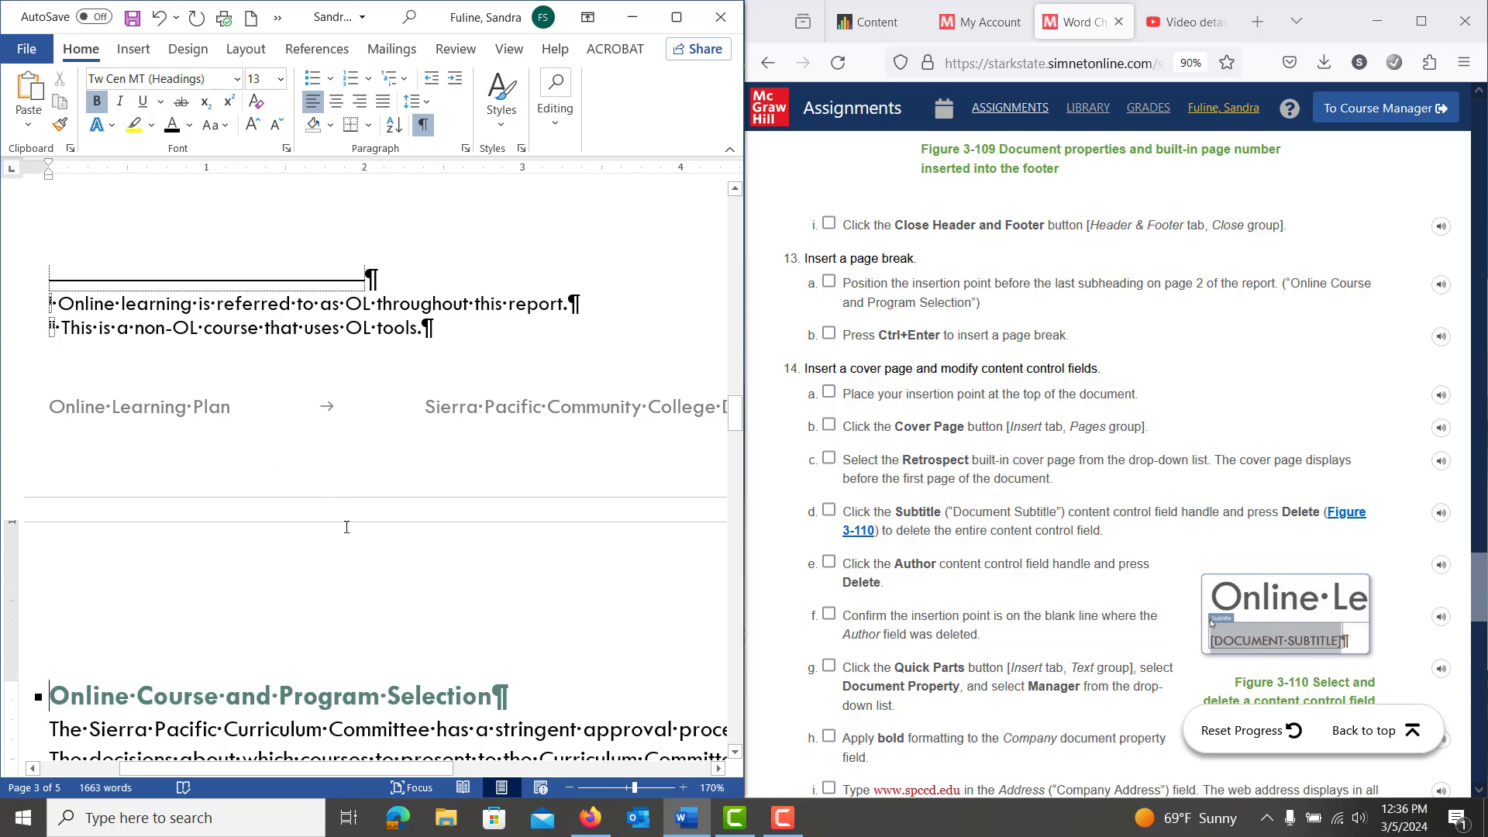
# Step: Insert the built-in Retrospect cover page at the beginning of the document
pyautogui.hotkey('ctrl', 'Home')
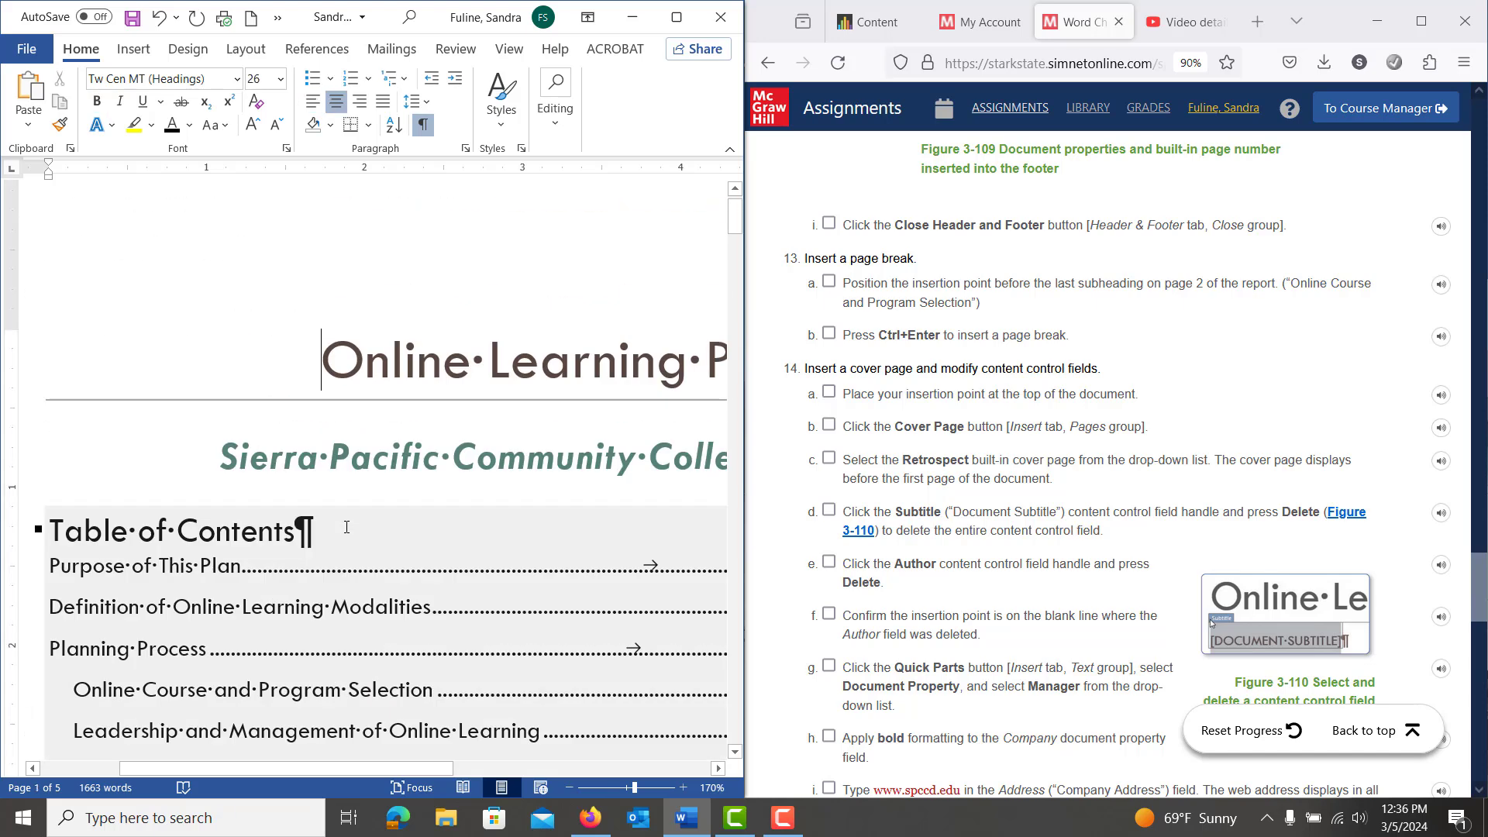
pyautogui.click(571, 788)
pyautogui.click(571, 788)
pyautogui.click(570, 788)
pyautogui.click(571, 788)
pyautogui.click(571, 788)
pyautogui.click(570, 788)
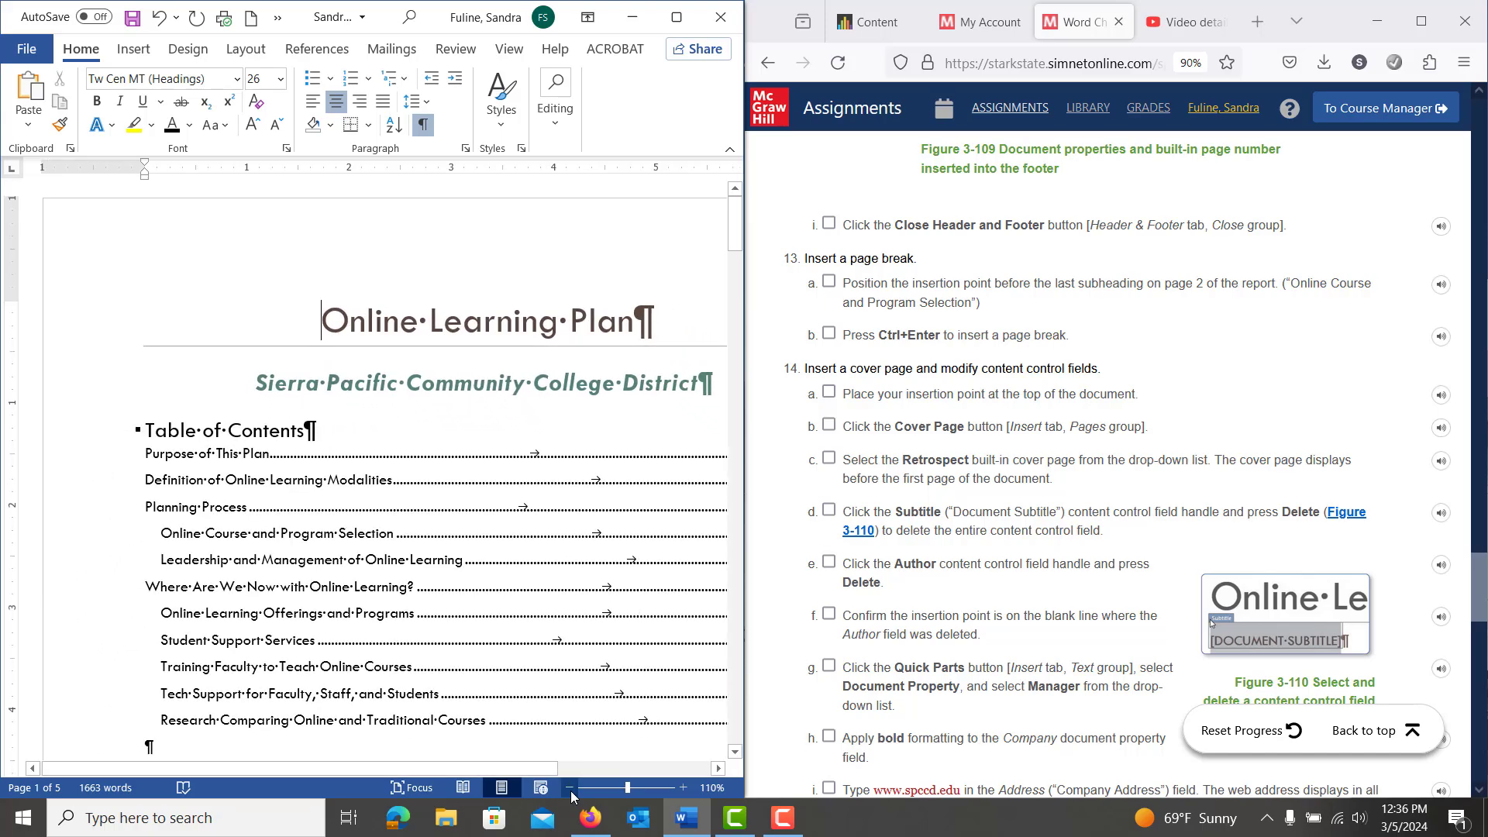
pyautogui.click(570, 787)
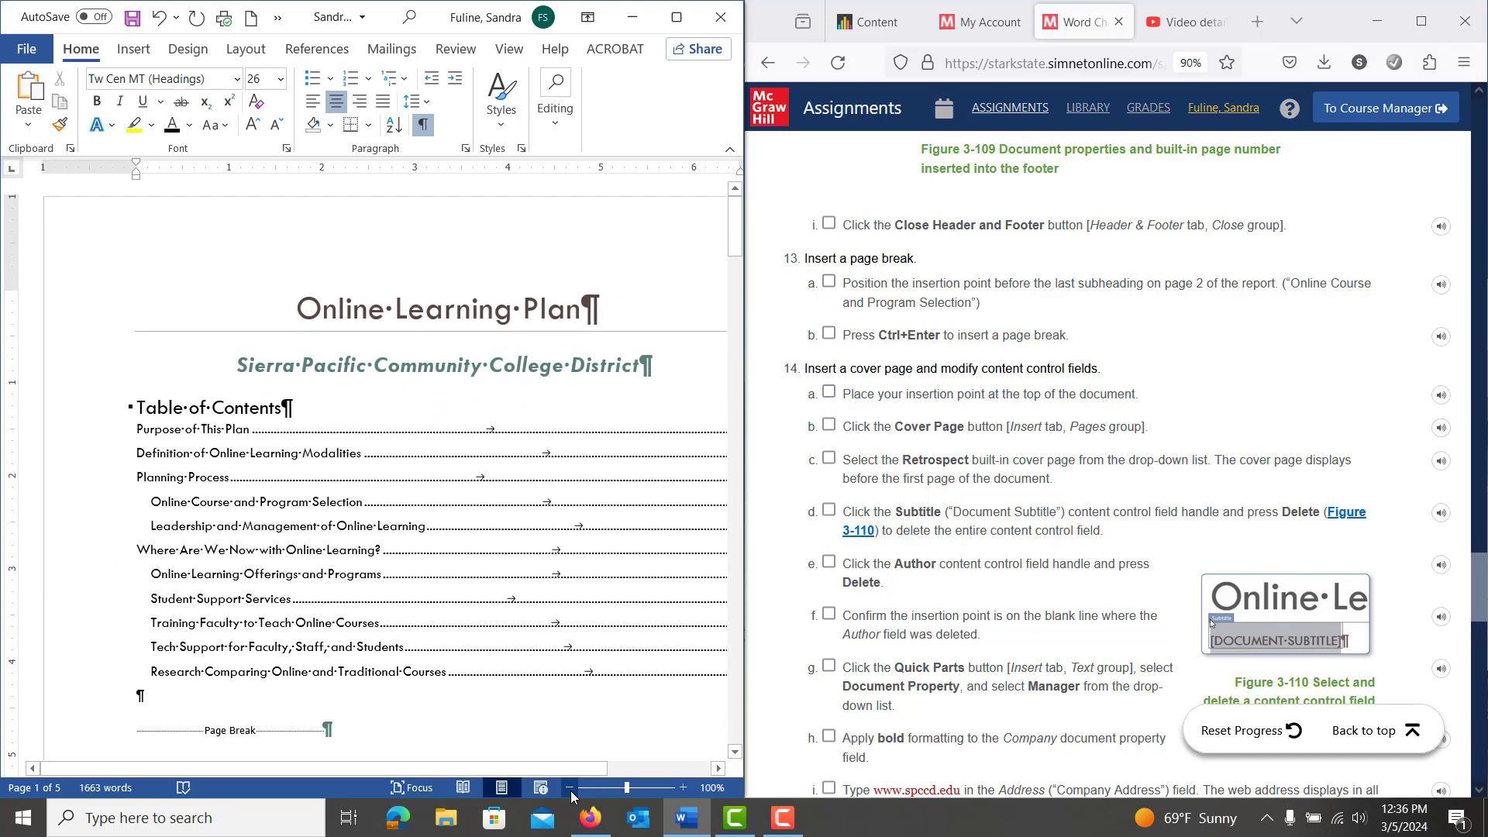
pyautogui.click(133, 49)
pyautogui.click(32, 111)
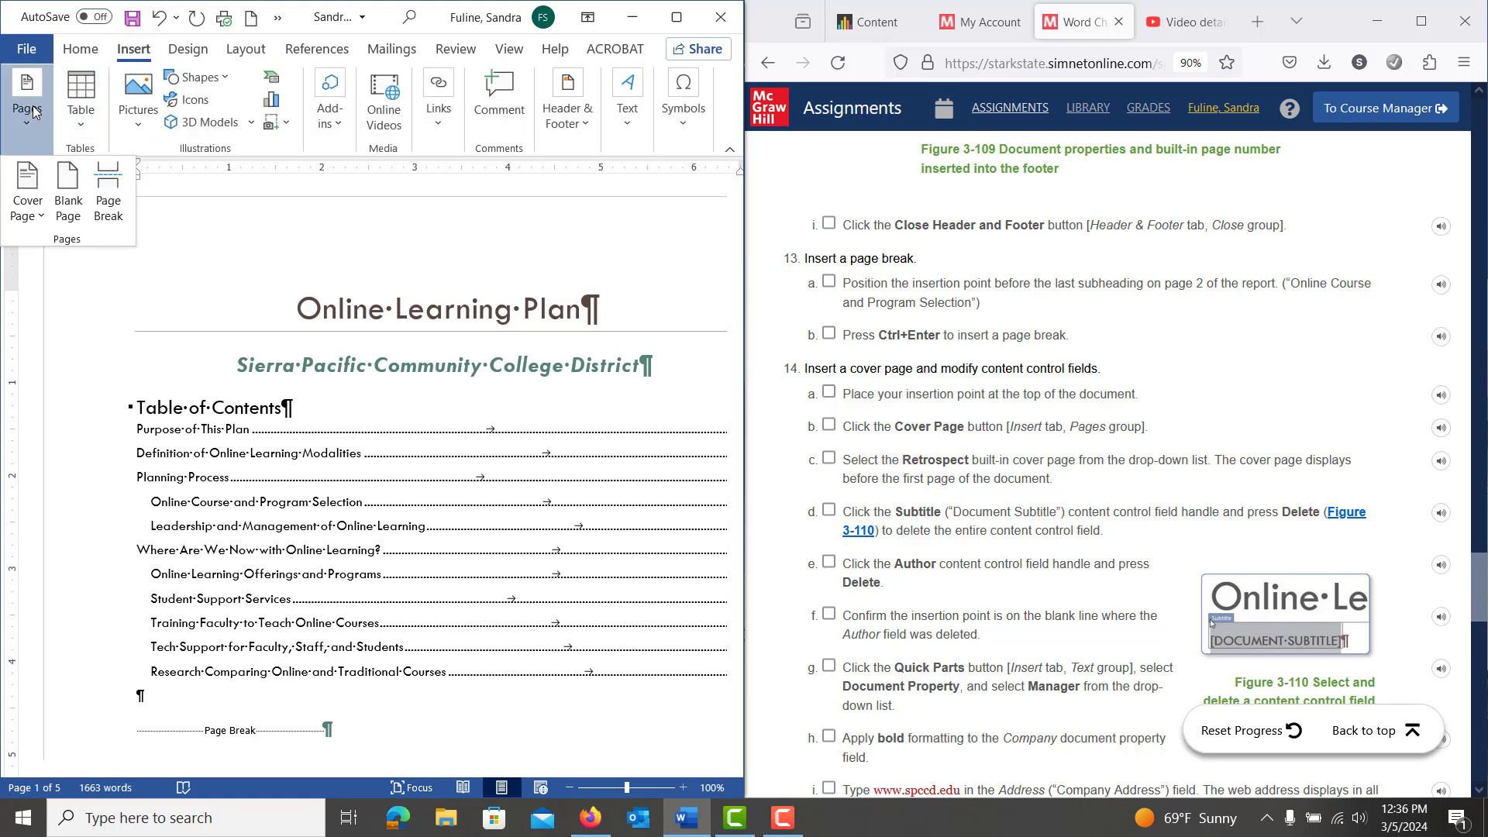
pyautogui.click(32, 196)
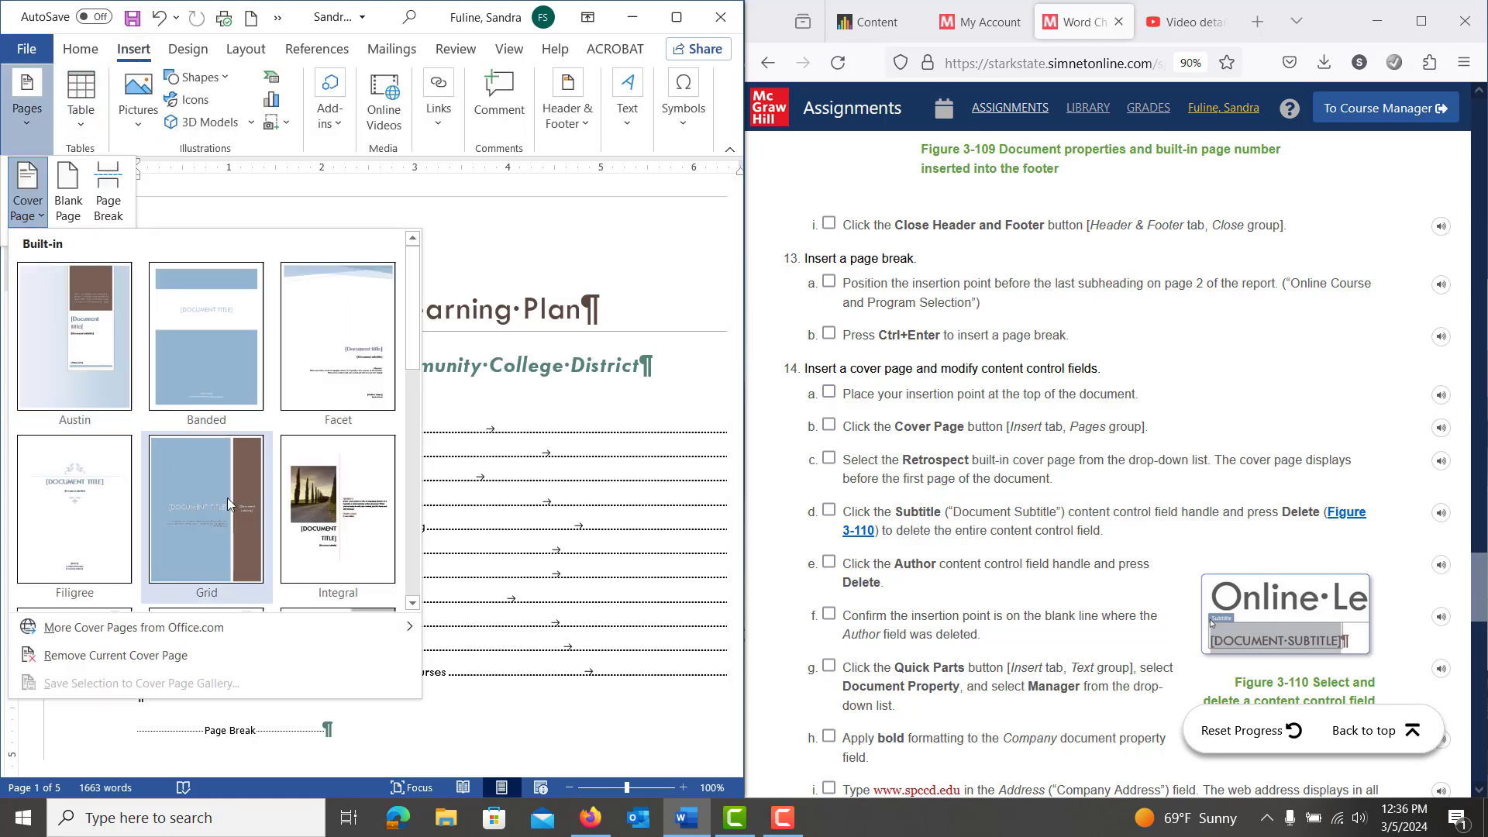
pyautogui.scroll(-5, 227, 502)
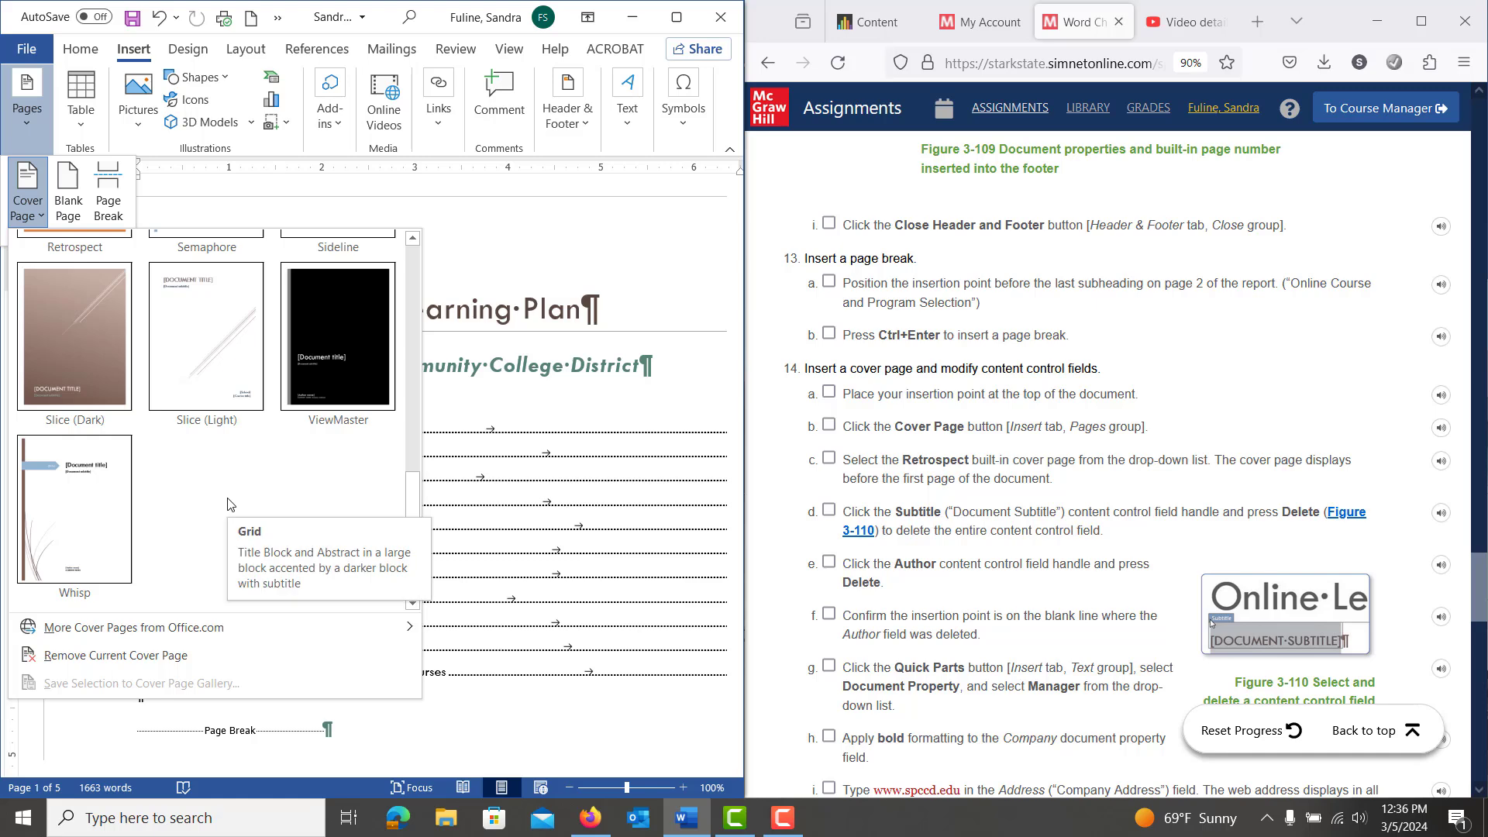
pyautogui.scroll(5, 229, 503)
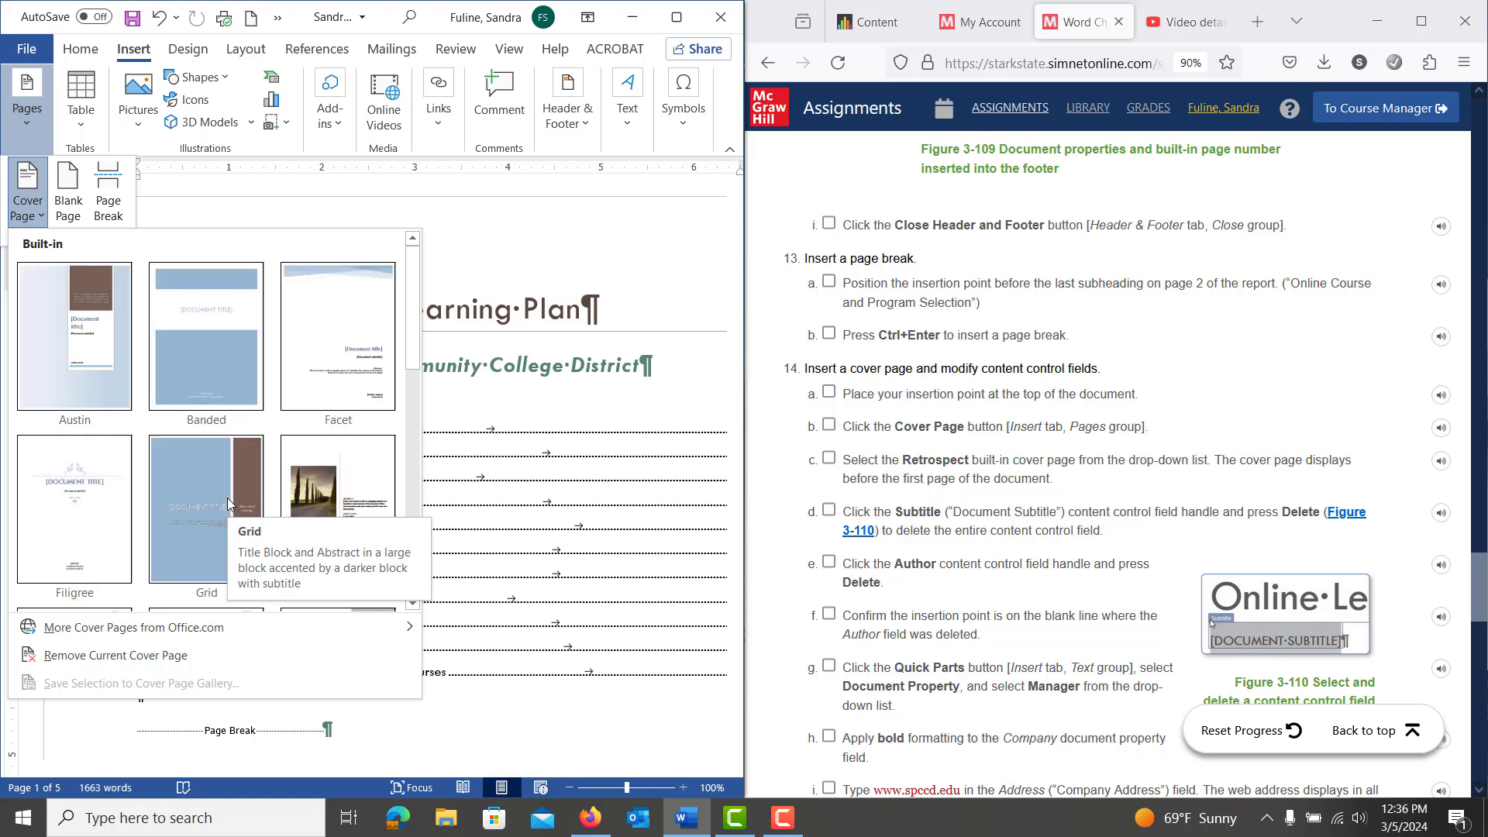
pyautogui.moveTo(413, 349); pyautogui.dragTo(421, 488)
pyautogui.click(104, 391)
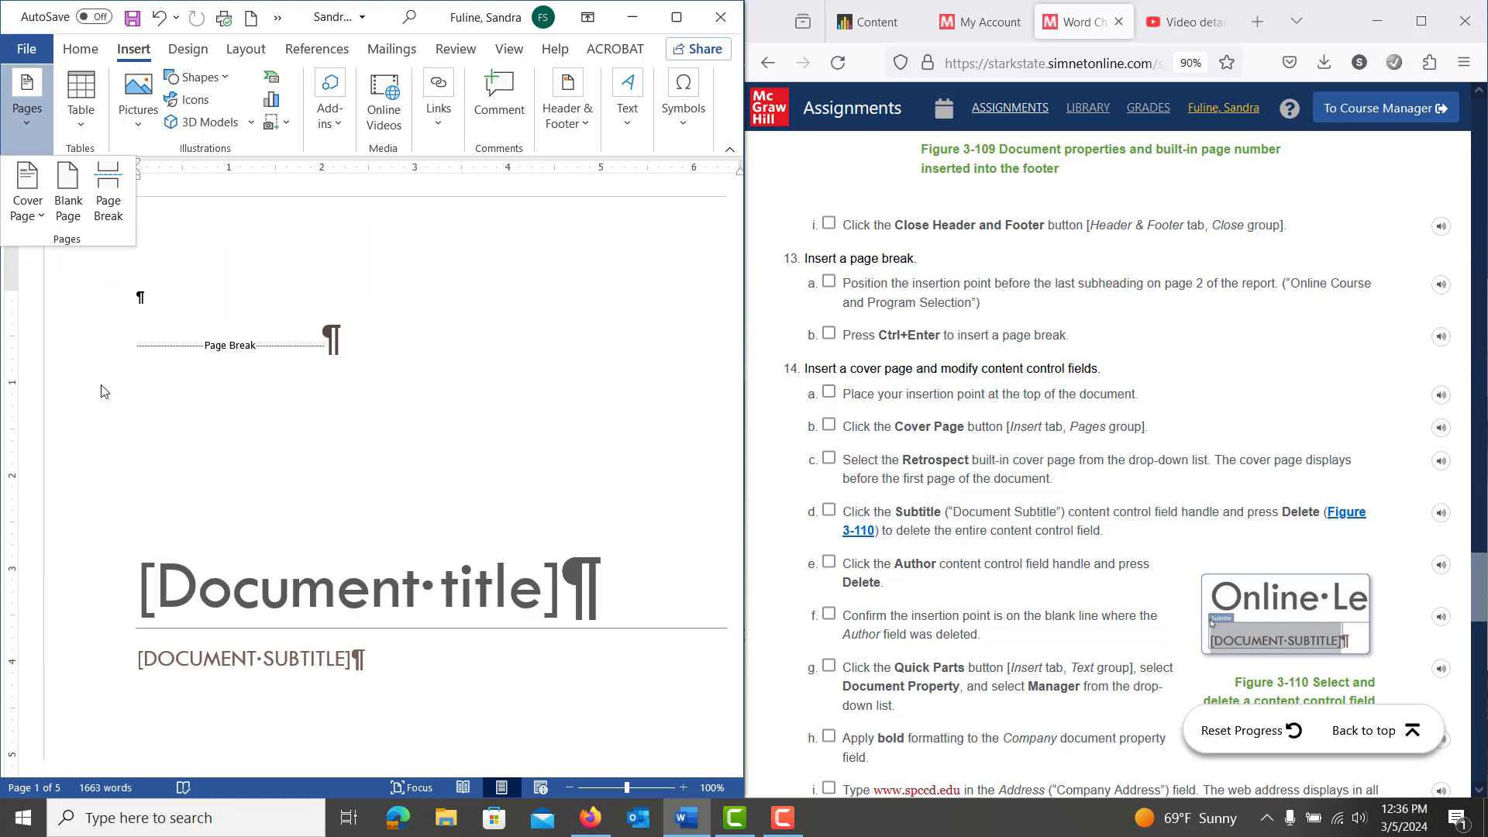
# Step: Delete the entire Subtitle content control field below the title on the cover page
pyautogui.click(208, 658)
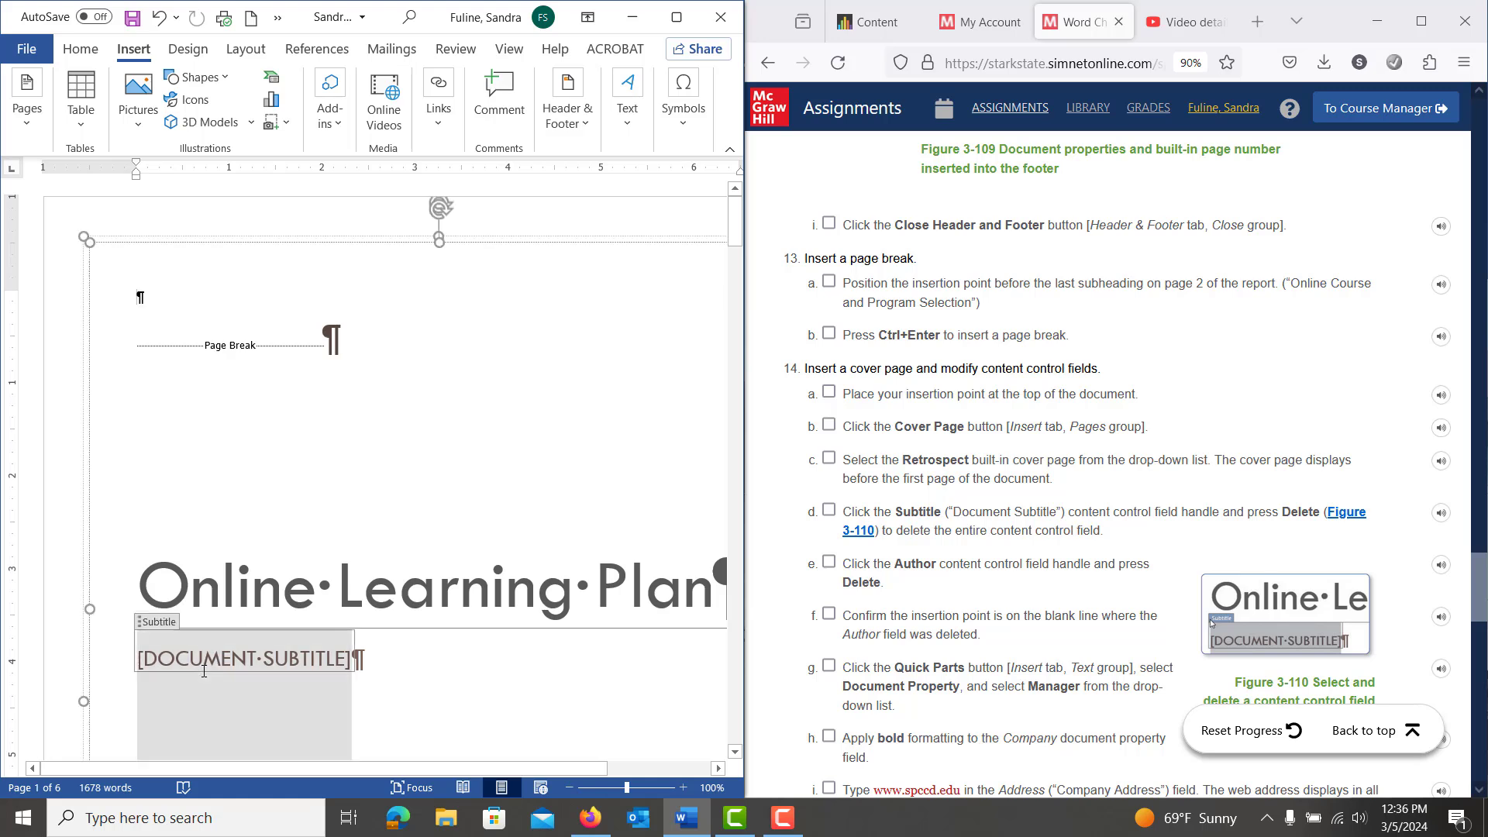
pyautogui.click(140, 623)
pyautogui.press('Delete')
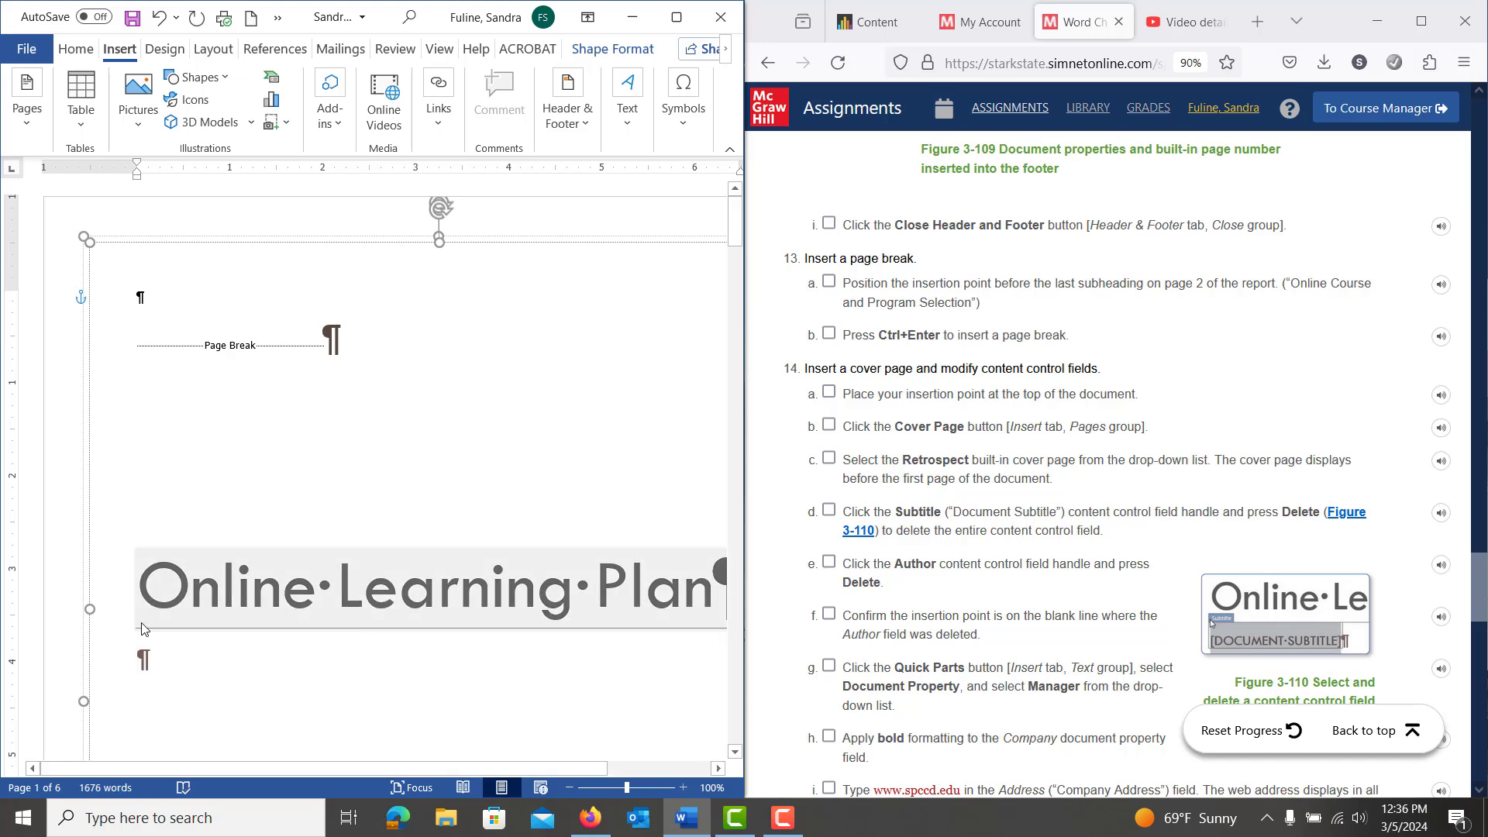
# Step: Delete the Author content control field in the orange block of the cover page
pyautogui.scroll(-7, 451, 563)
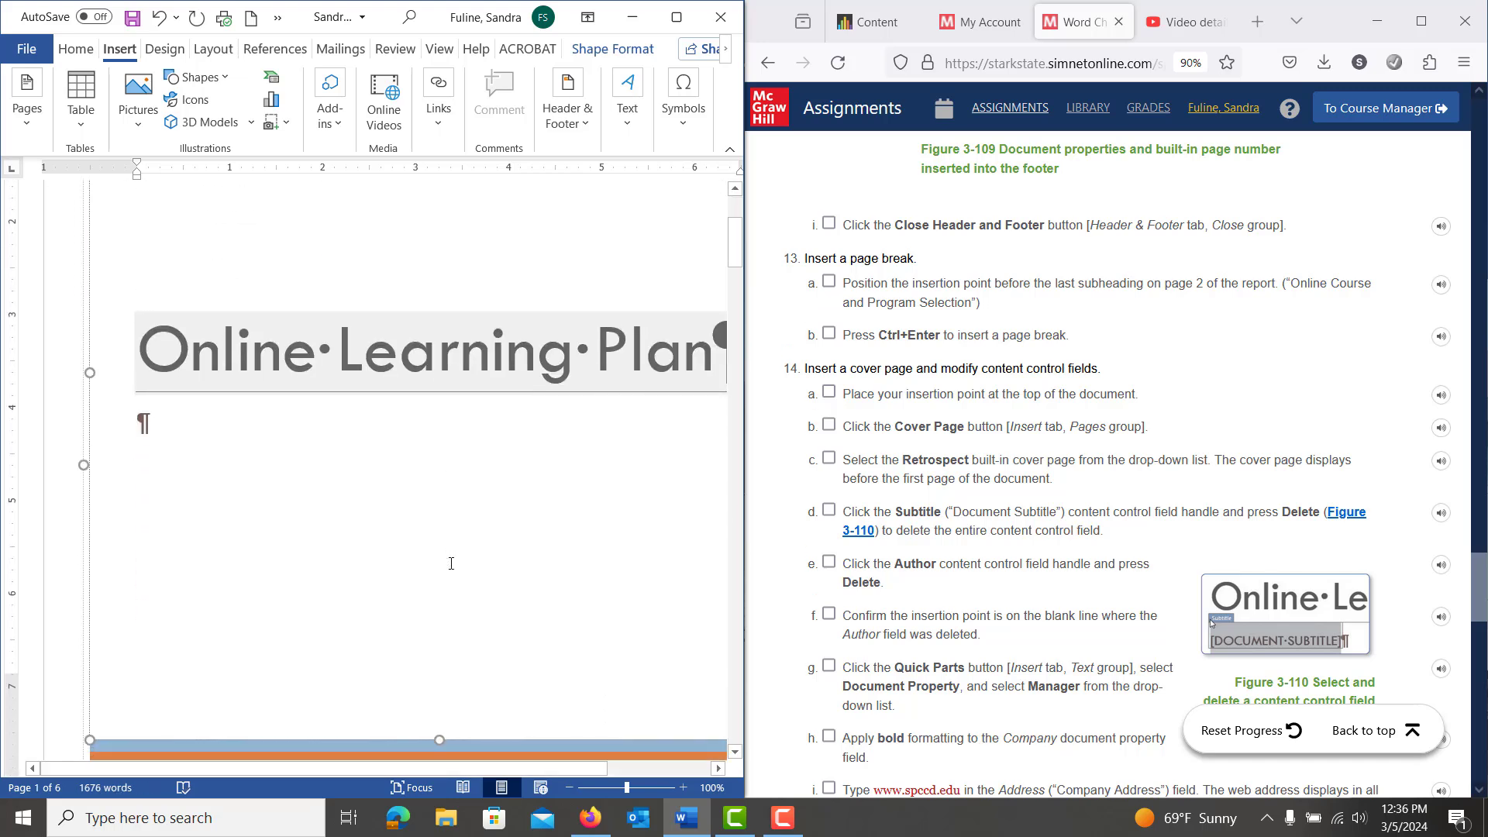
pyautogui.scroll(-3, 451, 564)
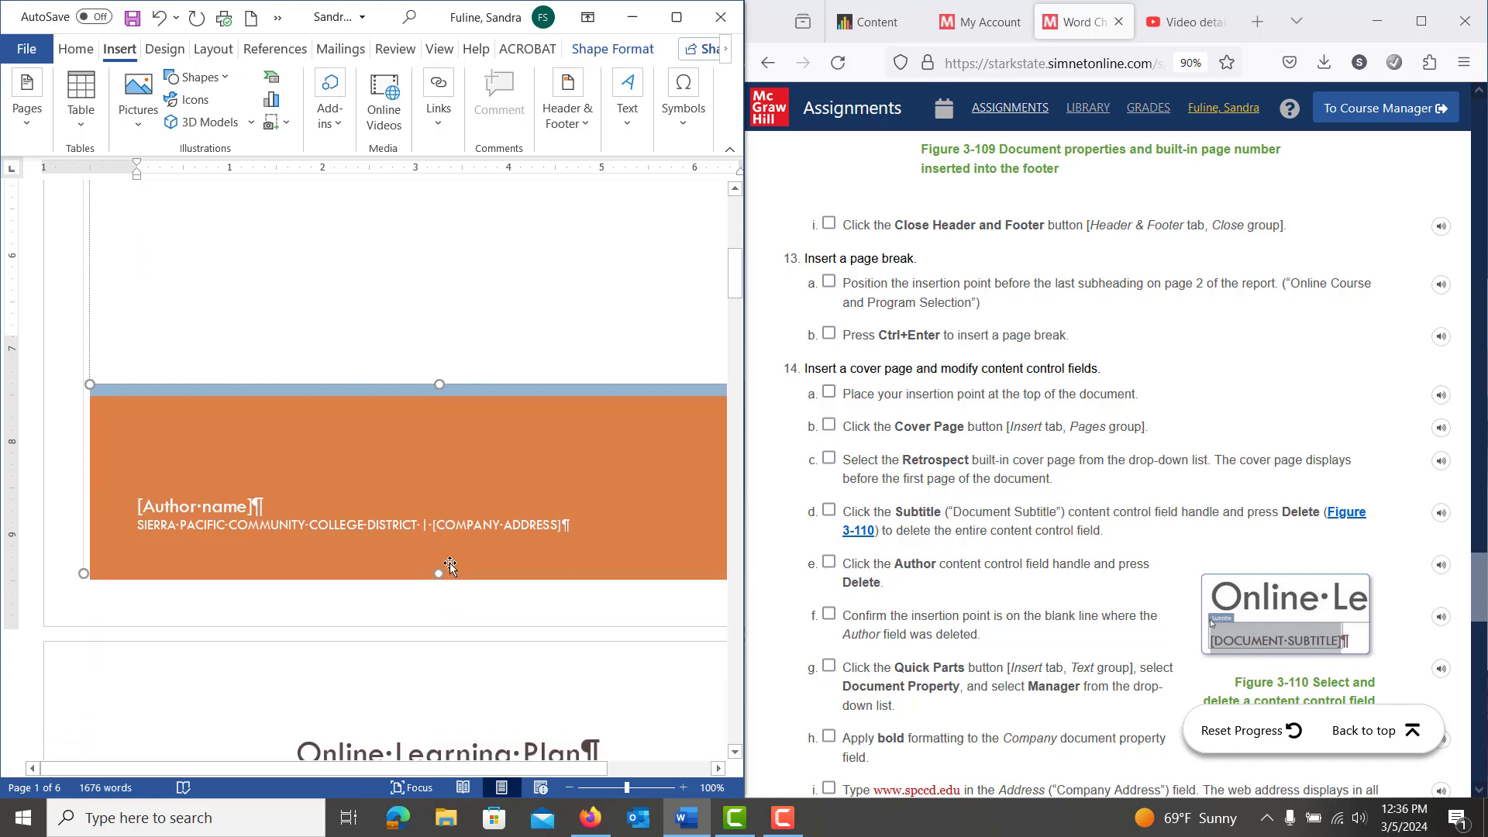
pyautogui.click(223, 515)
pyautogui.click(140, 491)
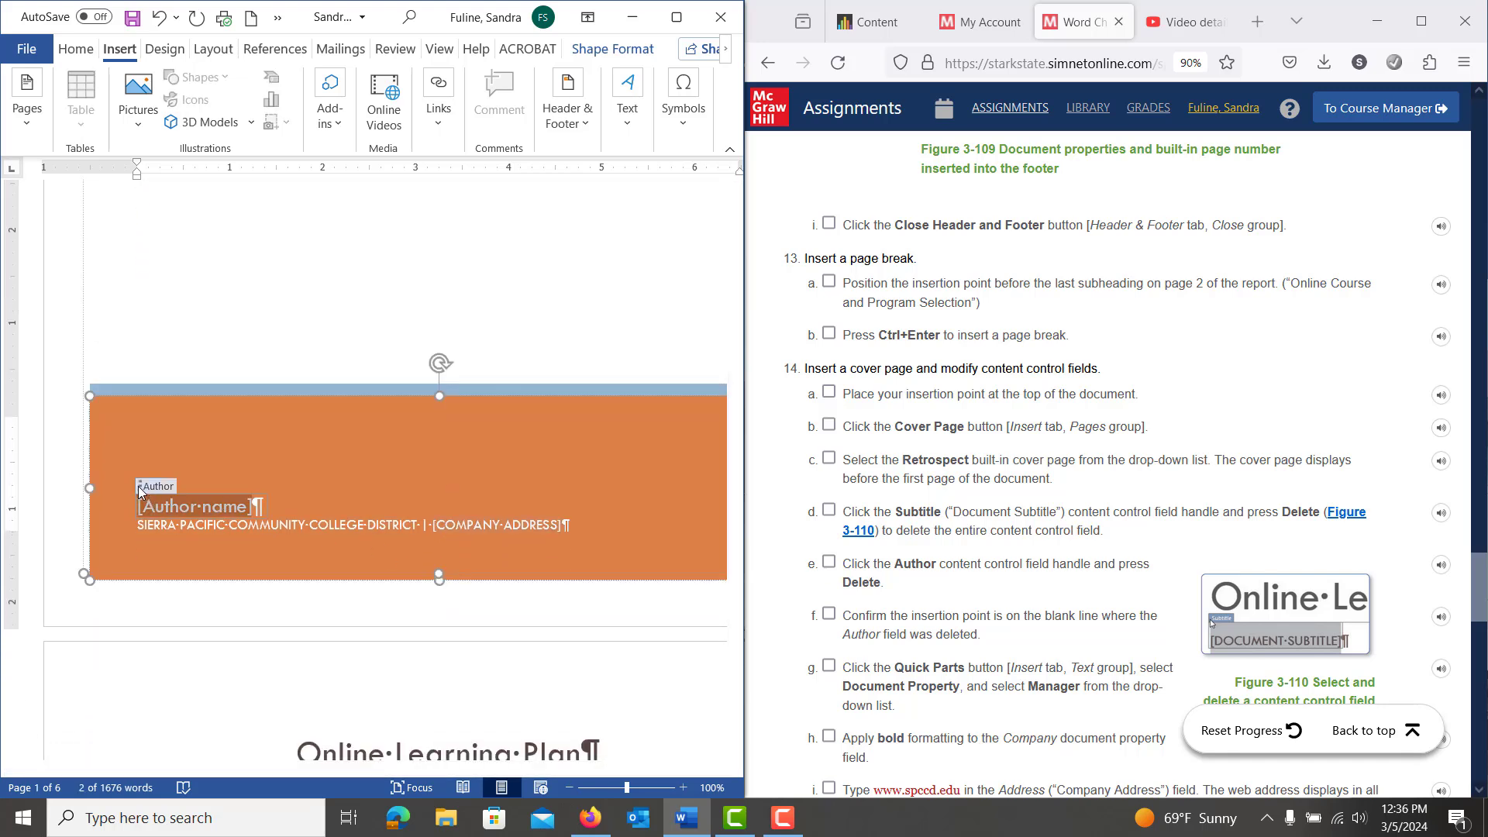
pyautogui.press('Delete')
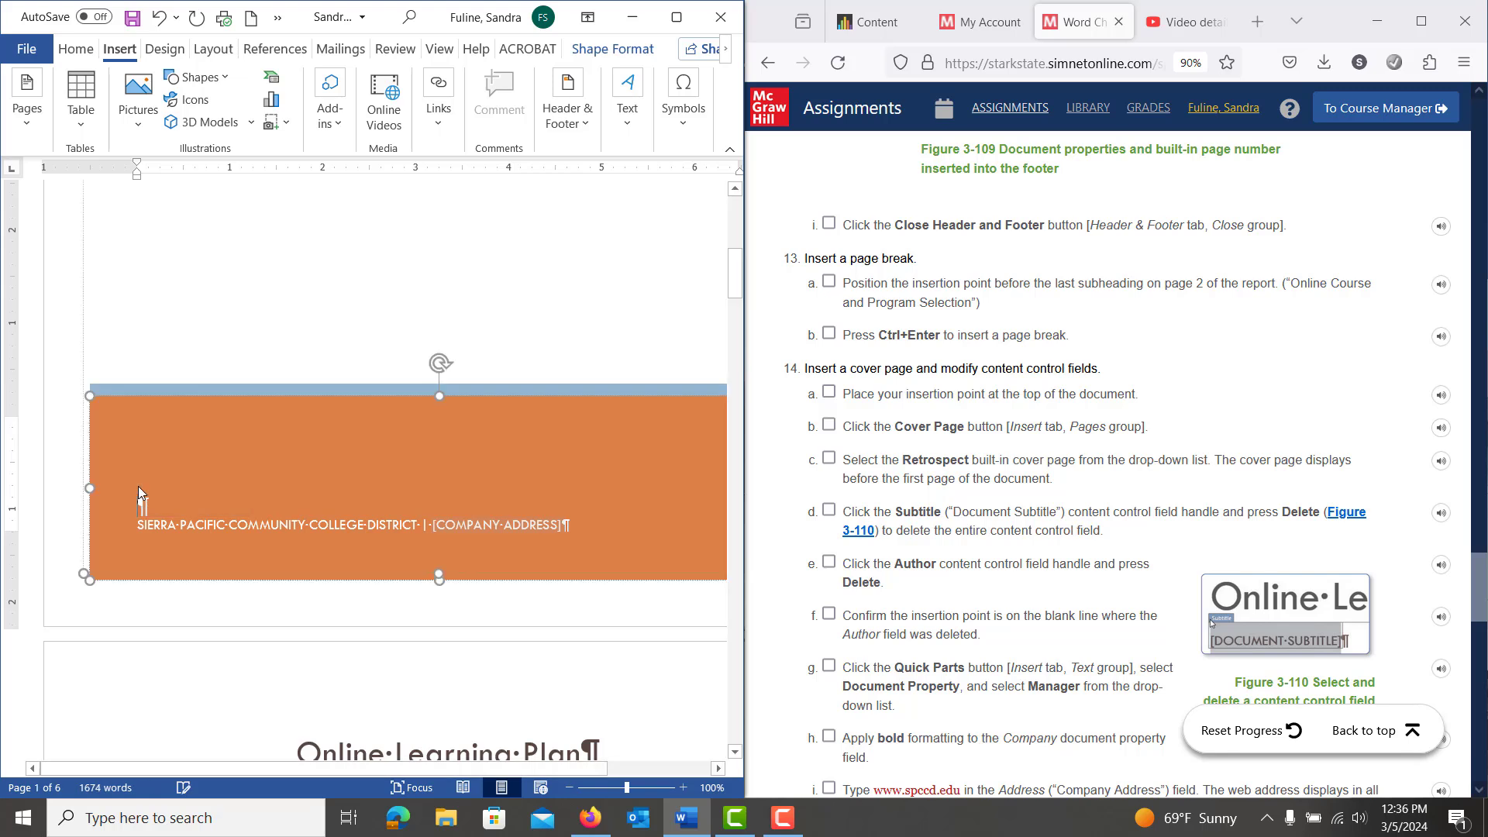